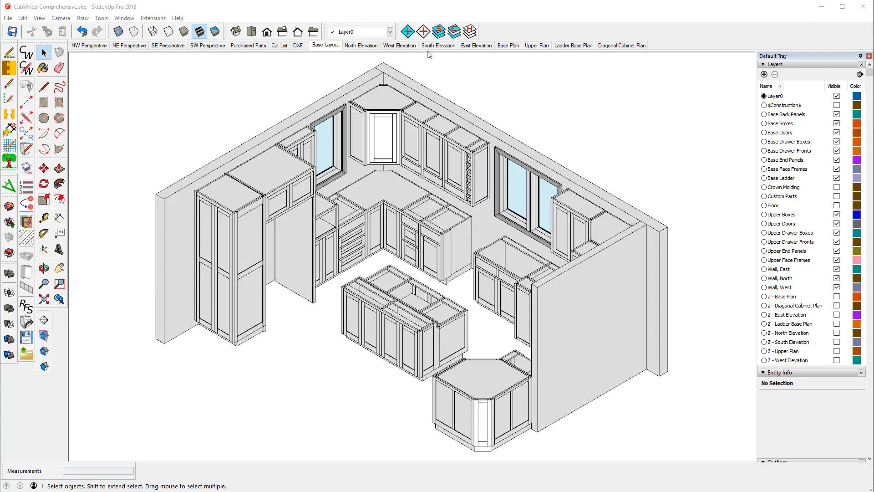
Review the North, West, South and East Elevation scenes of the kitchen model
{"action": "left_click", "coordinate": [358, 46]}
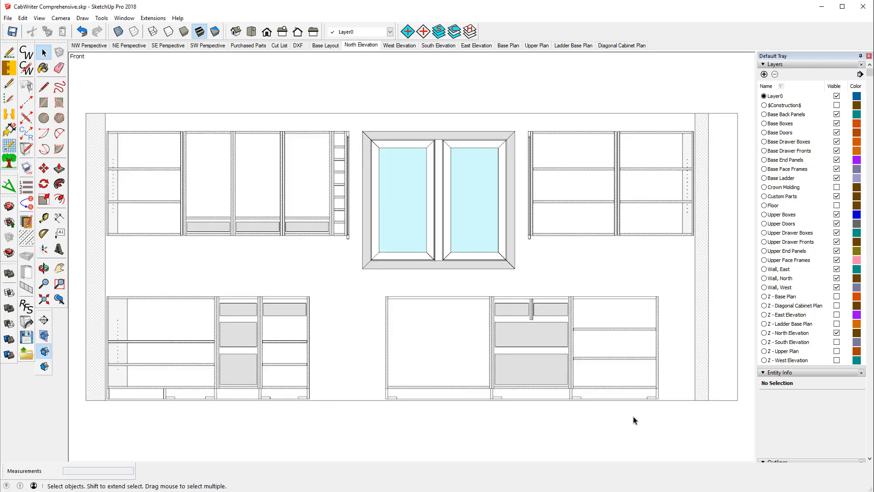
{"action": "left_click", "coordinate": [396, 47]}
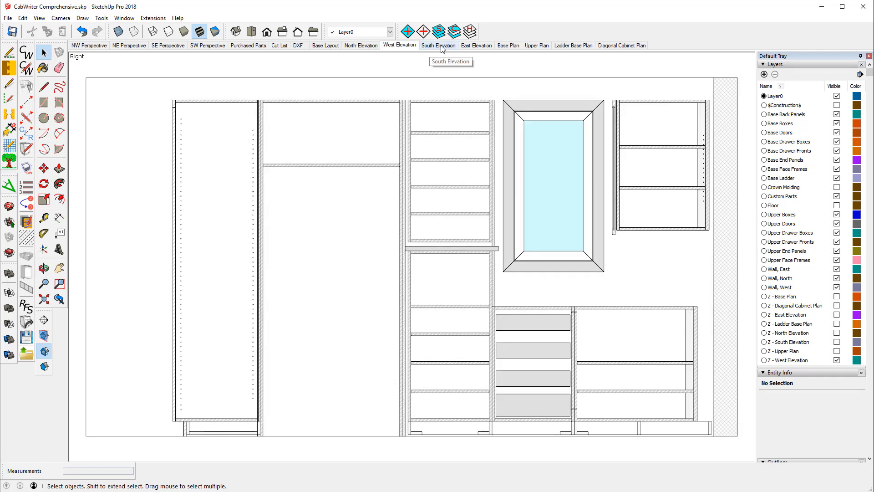
{"action": "left_click", "coordinate": [444, 48]}
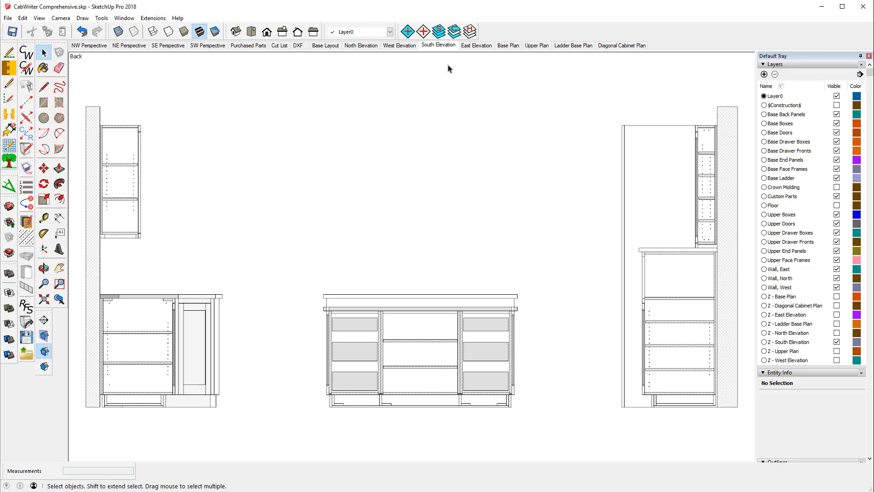
{"action": "left_click", "coordinate": [478, 47]}
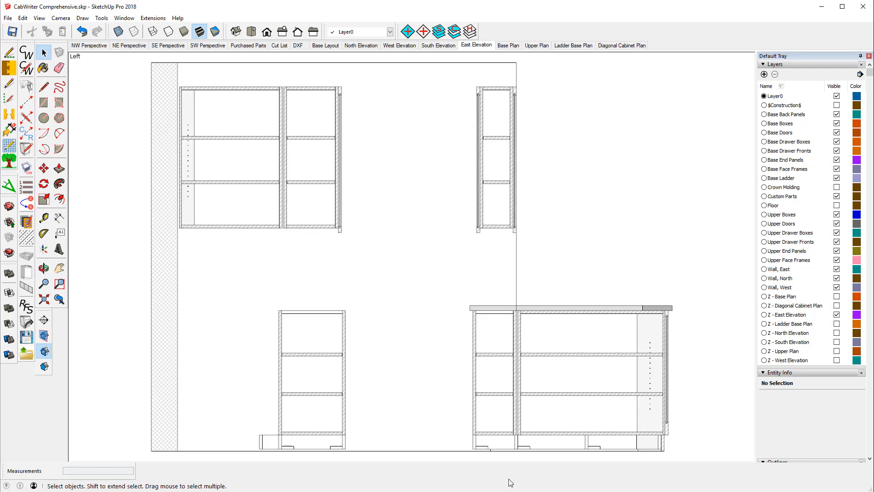
Review the Base Plan, Upper Plan, Ladder Base Plan and Diagonal Cabinet Plan scenes
{"action": "left_click", "coordinate": [516, 47]}
{"action": "left_click", "coordinate": [537, 45]}
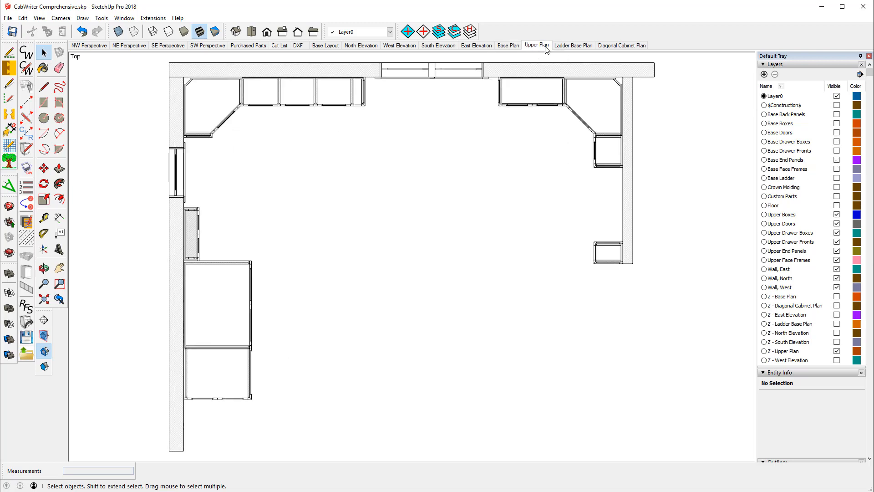
{"action": "left_click", "coordinate": [568, 46]}
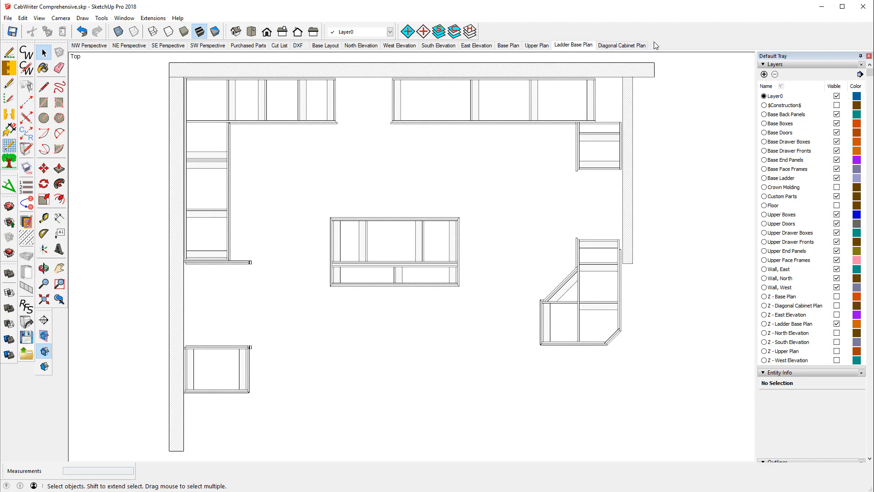
{"action": "left_click", "coordinate": [622, 45]}
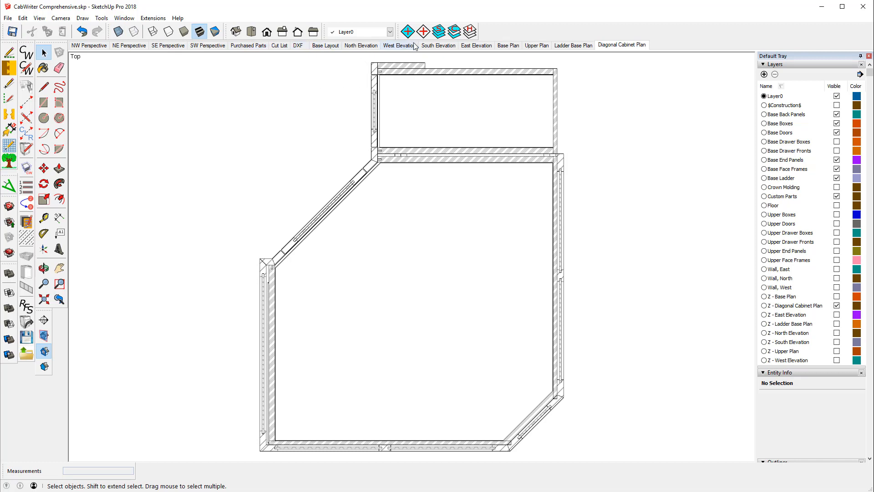
Return to the Base Layout scene and examine the end stile and overlapping end sheet at the tall pantry cabinet's lower back corner
{"action": "left_click", "coordinate": [318, 46]}
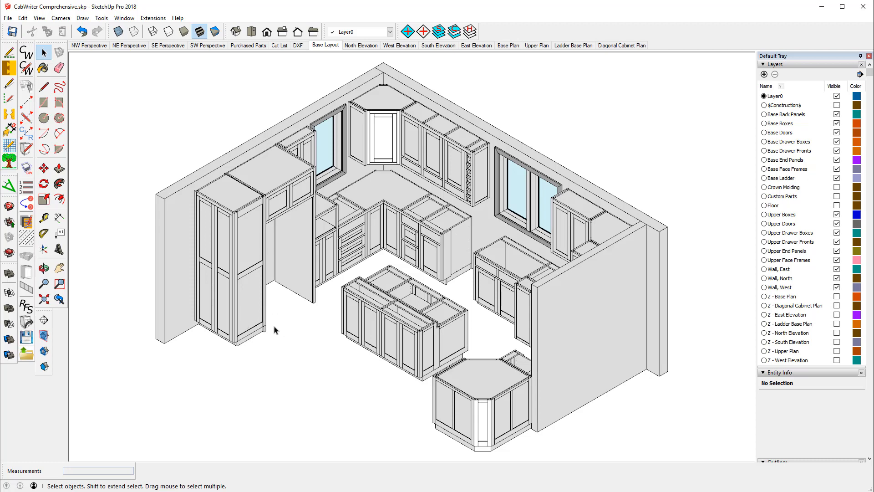
{"action": "scroll", "coordinate": [273, 329], "scroll_direction": "up", "scroll_amount": 5}
{"action": "scroll", "coordinate": [263, 332], "scroll_direction": "up", "scroll_amount": 6}
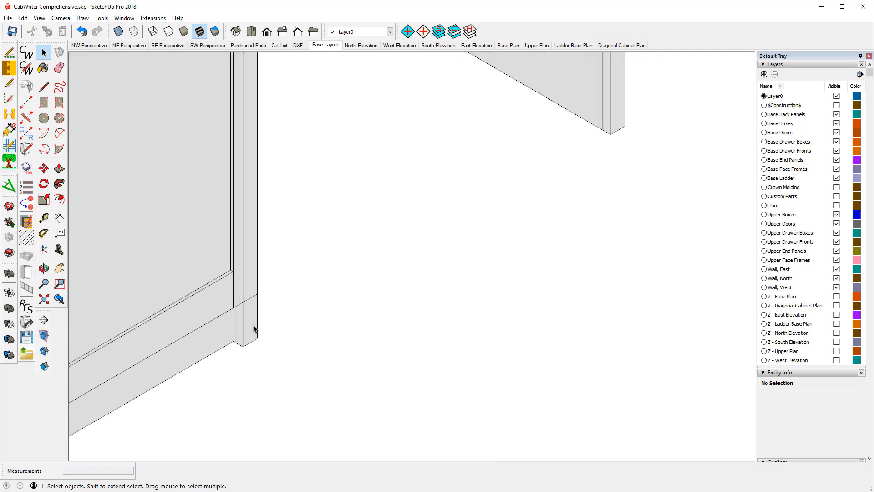
{"action": "left_click", "coordinate": [237, 333]}
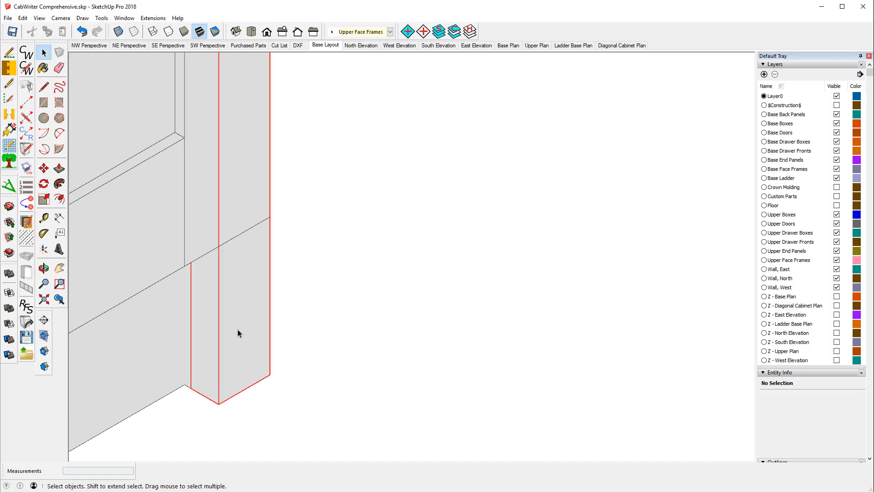
{"action": "left_click", "coordinate": [203, 230]}
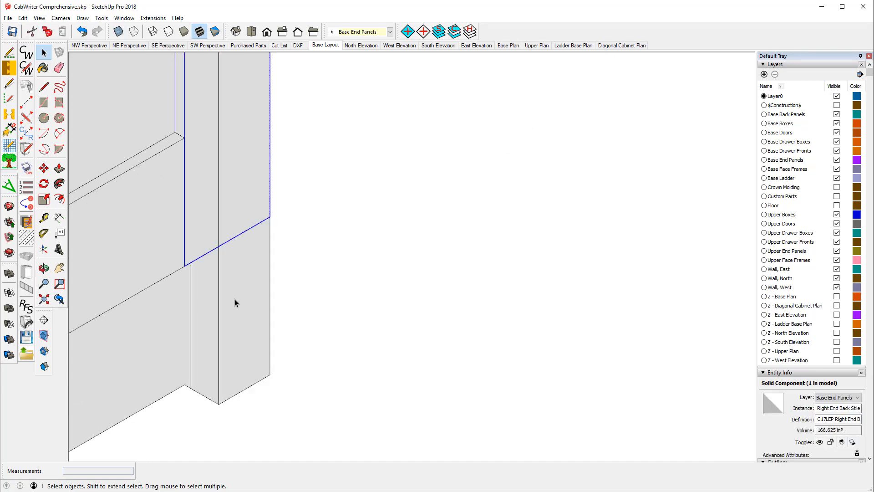
{"action": "left_click", "coordinate": [204, 250]}
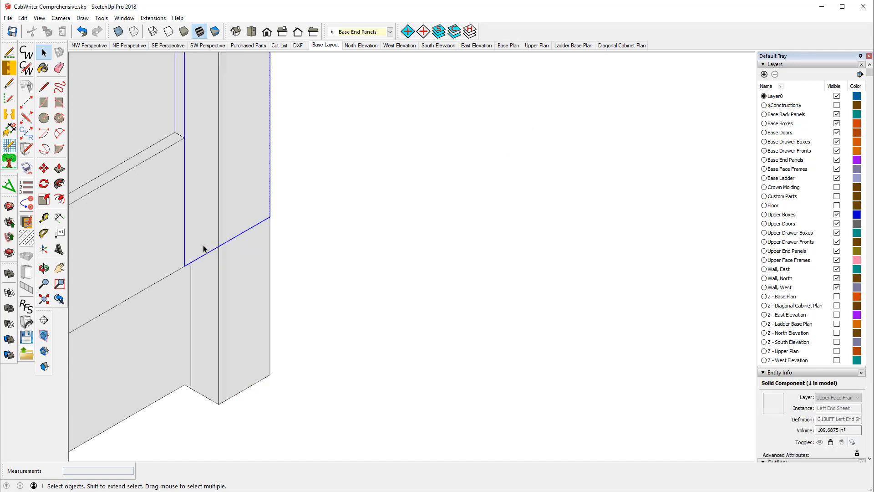
{"action": "left_click", "coordinate": [249, 300]}
{"action": "scroll", "coordinate": [281, 355], "scroll_direction": "down", "scroll_amount": 2}
{"action": "scroll", "coordinate": [282, 355], "scroll_direction": "down", "scroll_amount": 10}
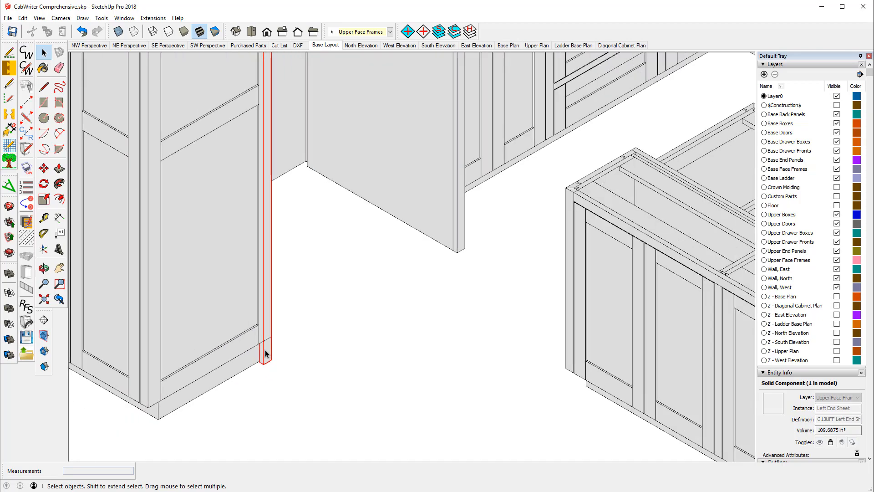
Select the entire tall pantry cabinet with CabWriter's Select Cabinet, starting from its right end back stile at the top corner
{"action": "scroll", "coordinate": [231, 181], "scroll_direction": "up", "scroll_amount": 10}
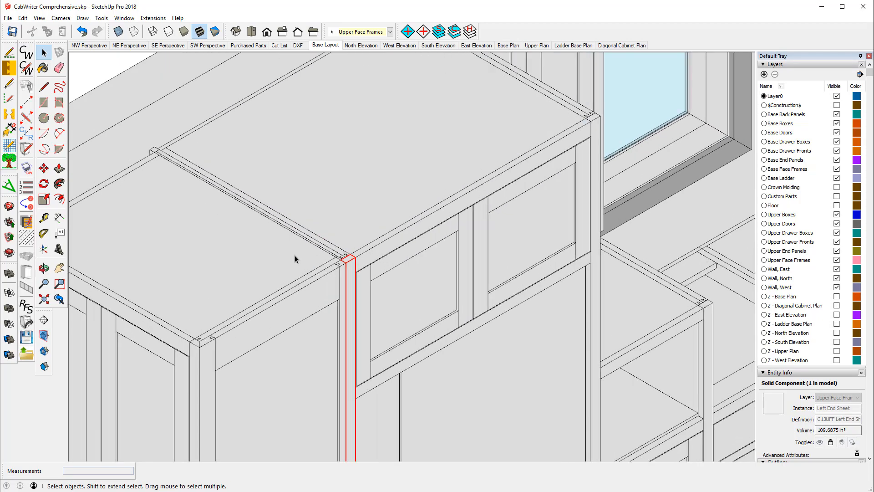
{"action": "scroll", "coordinate": [368, 264], "scroll_direction": "up", "scroll_amount": 5}
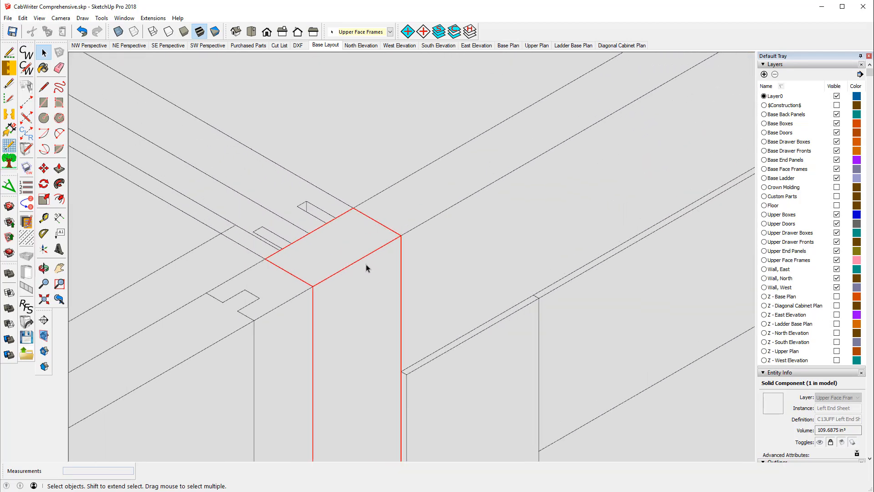
{"action": "left_click", "coordinate": [266, 299]}
{"action": "right_click", "coordinate": [265, 299]}
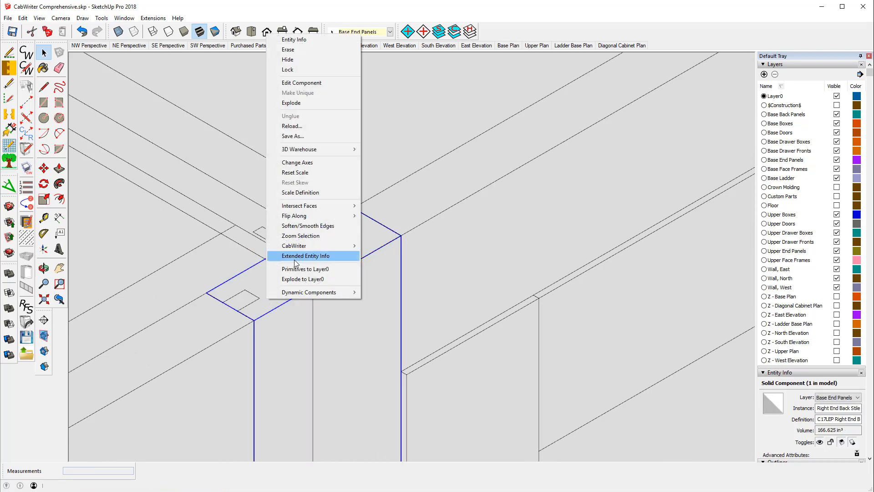
{"action": "mouse_move", "coordinate": [292, 248]}
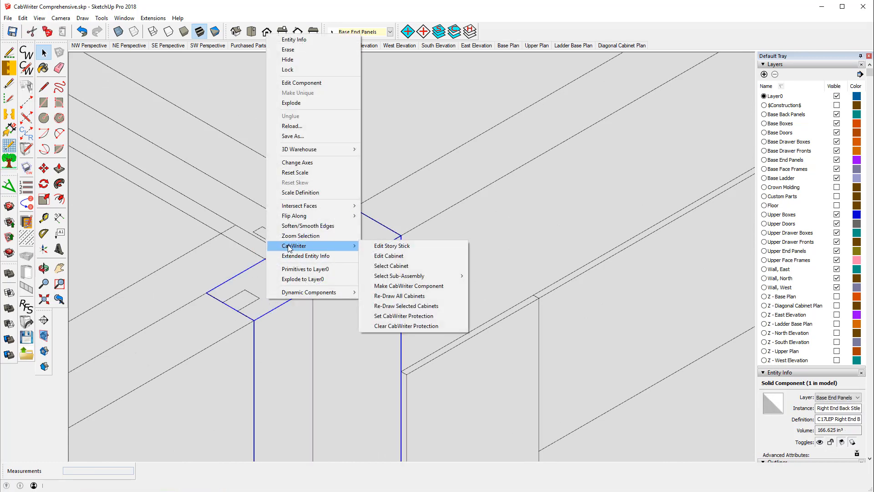
{"action": "left_click", "coordinate": [389, 265]}
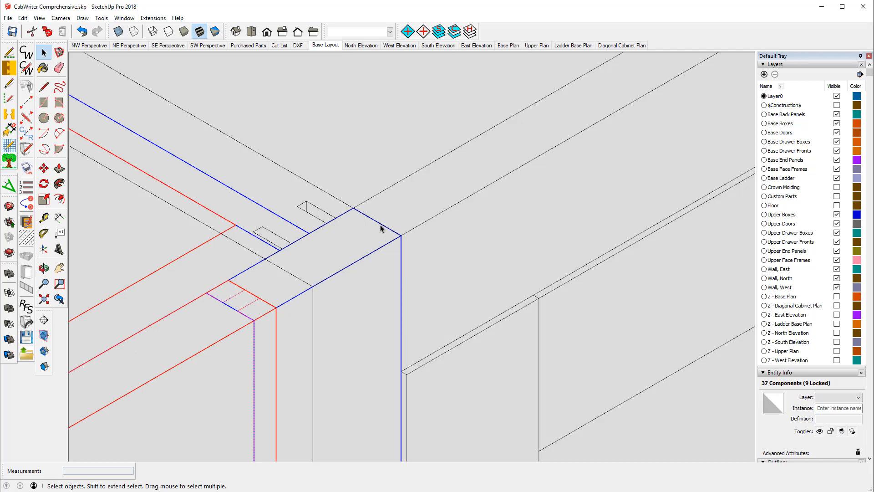
Select the entire upper cabinet adjoining the pantry with CabWriter's Select Cabinet, starting from its top rail
{"action": "left_click", "coordinate": [424, 193]}
{"action": "right_click", "coordinate": [424, 196]}
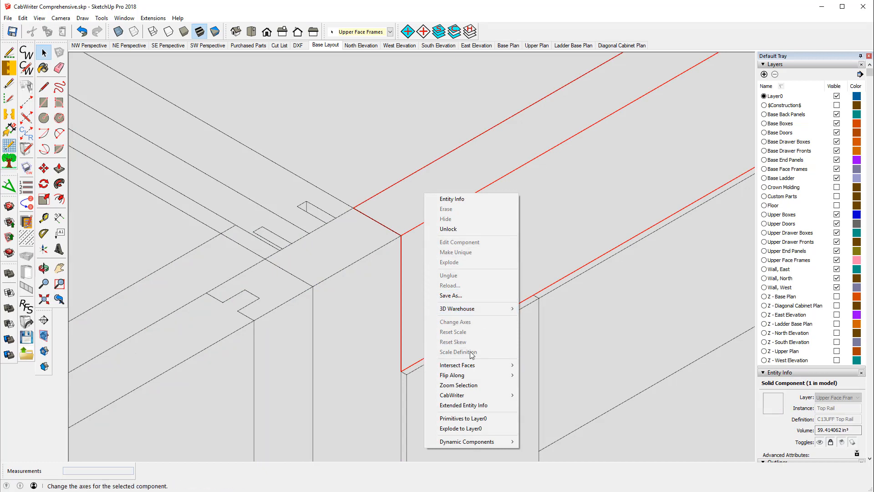
{"action": "mouse_move", "coordinate": [479, 395]}
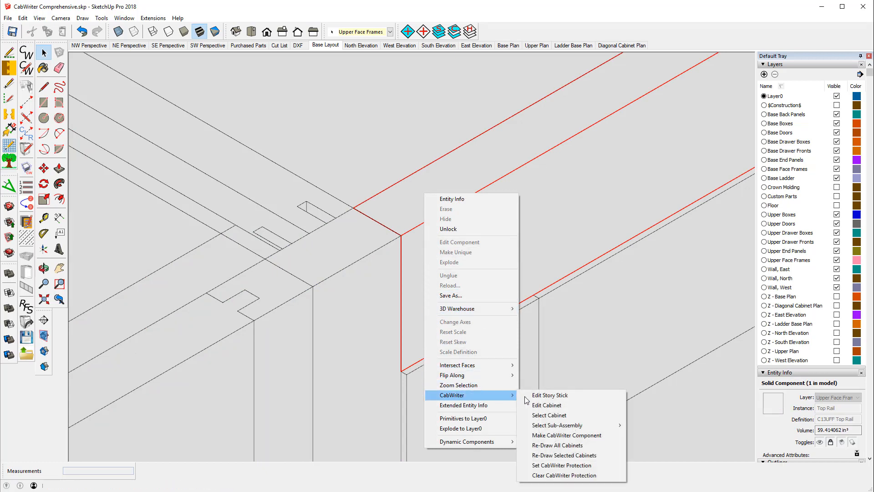
{"action": "left_click", "coordinate": [543, 415]}
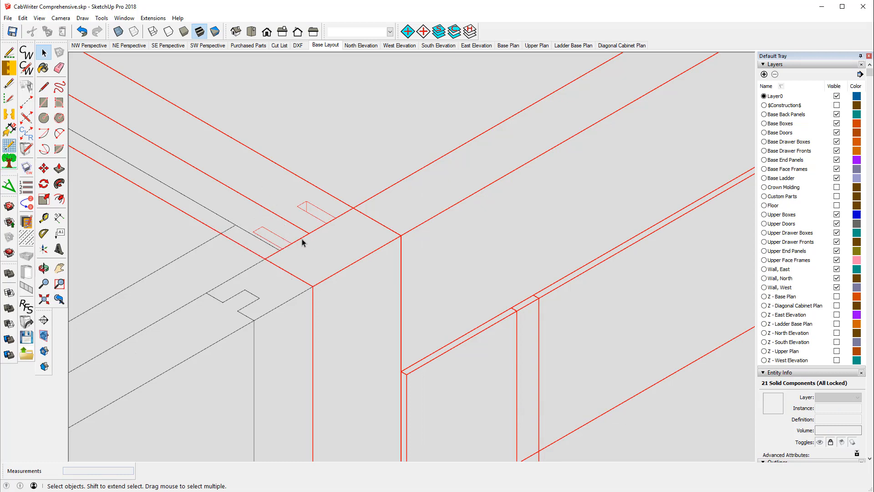
{"action": "scroll", "coordinate": [304, 246], "scroll_direction": "down", "scroll_amount": 8}
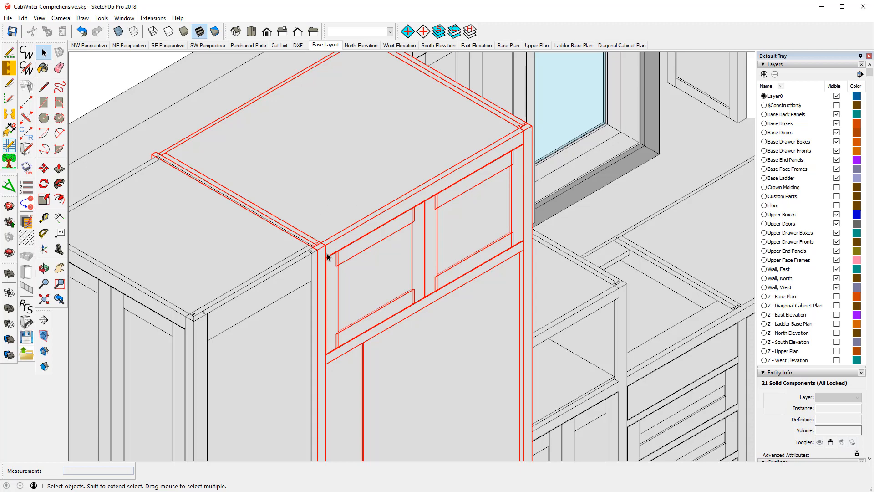
Examine the pantry cabinet's back and right side panels where they meet the neighbouring cabinet's end at the top corner
{"action": "scroll", "coordinate": [307, 246], "scroll_direction": "up", "scroll_amount": 3}
{"action": "scroll", "coordinate": [308, 244], "scroll_direction": "up", "scroll_amount": 3}
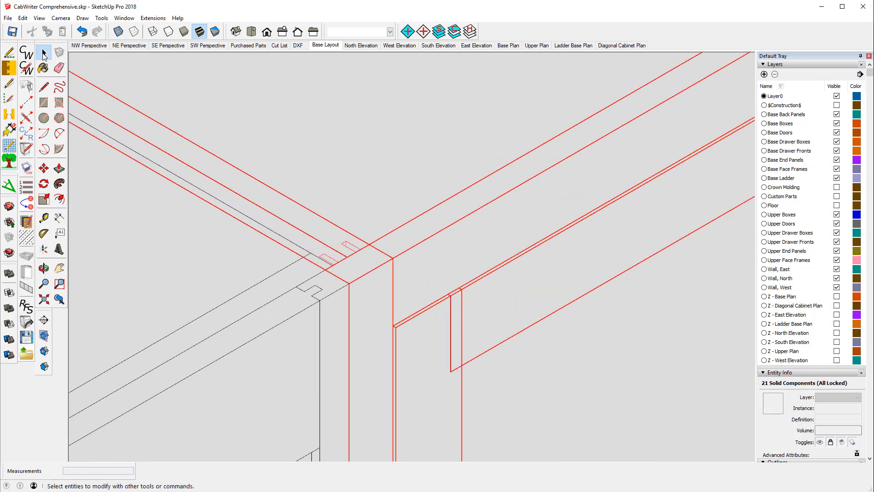
{"action": "left_click", "coordinate": [175, 183]}
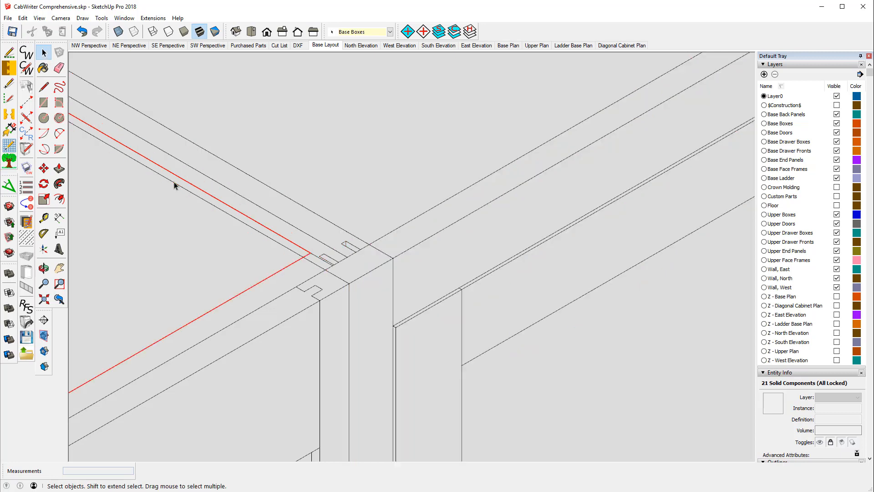
{"action": "left_click", "coordinate": [191, 180]}
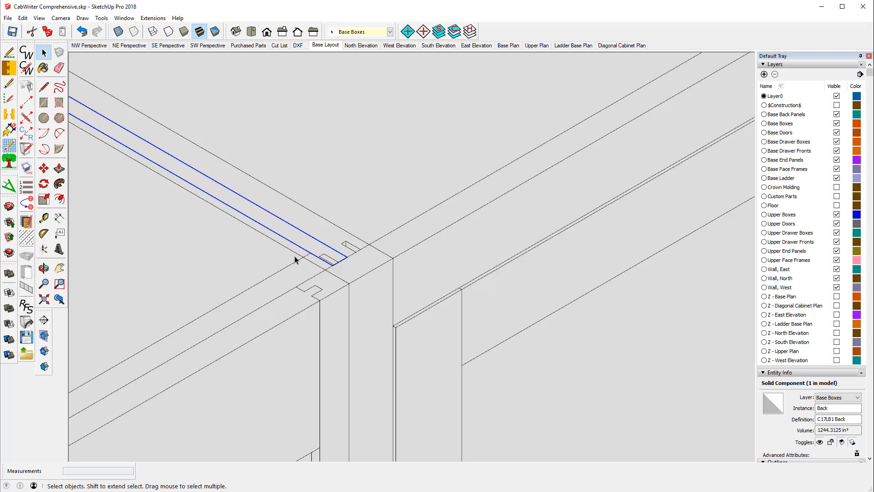
{"action": "left_click", "coordinate": [308, 258]}
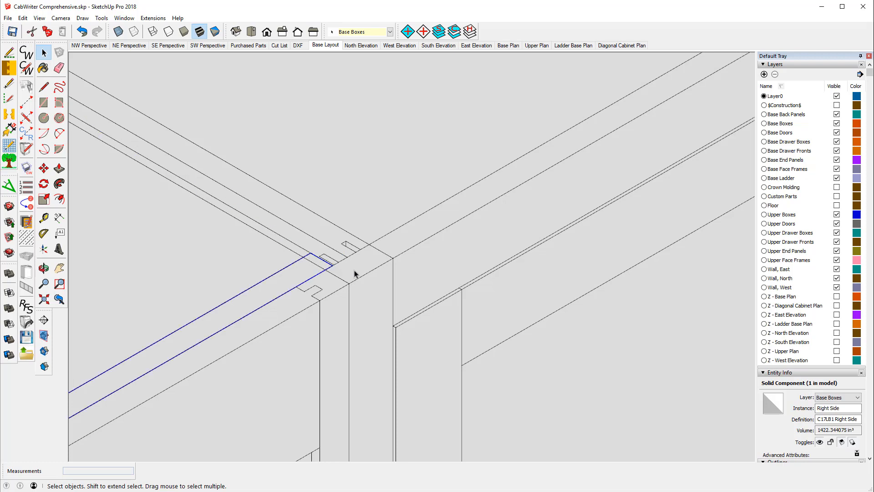
{"action": "scroll", "coordinate": [354, 272], "scroll_direction": "up", "scroll_amount": 3}
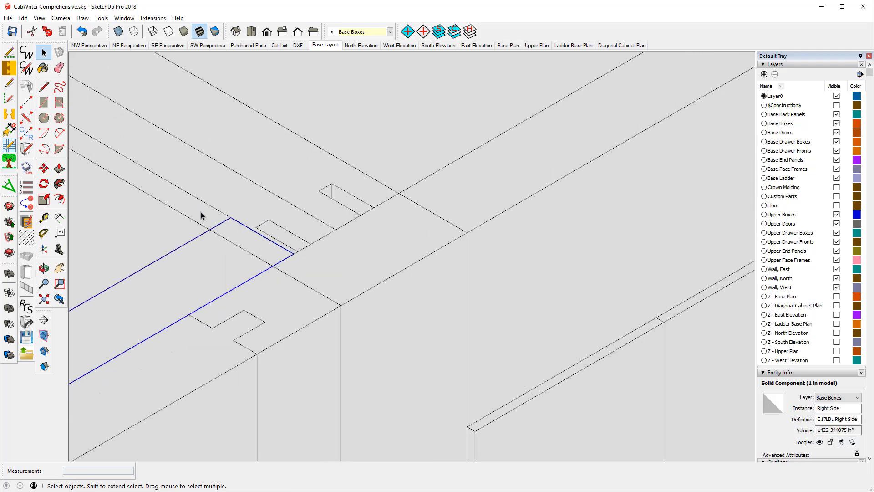
{"action": "left_click", "coordinate": [201, 212]}
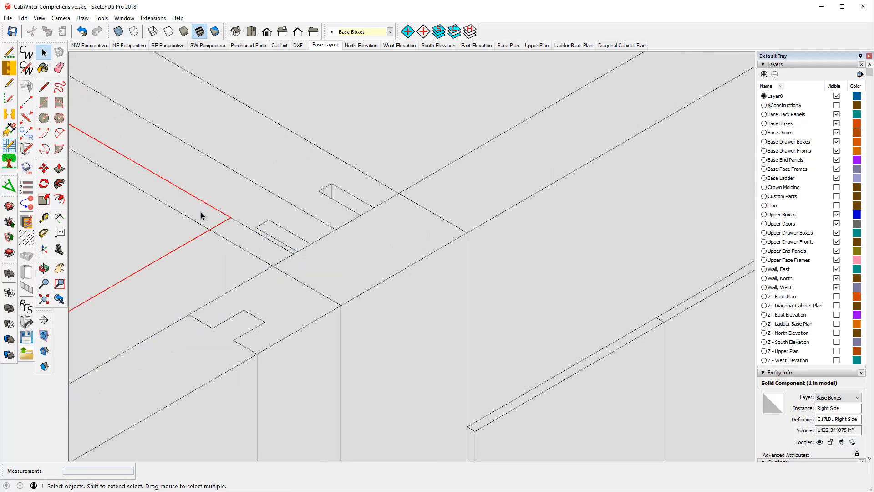
{"action": "left_click", "coordinate": [250, 225]}
{"action": "scroll", "coordinate": [207, 105], "scroll_direction": "down", "scroll_amount": 6}
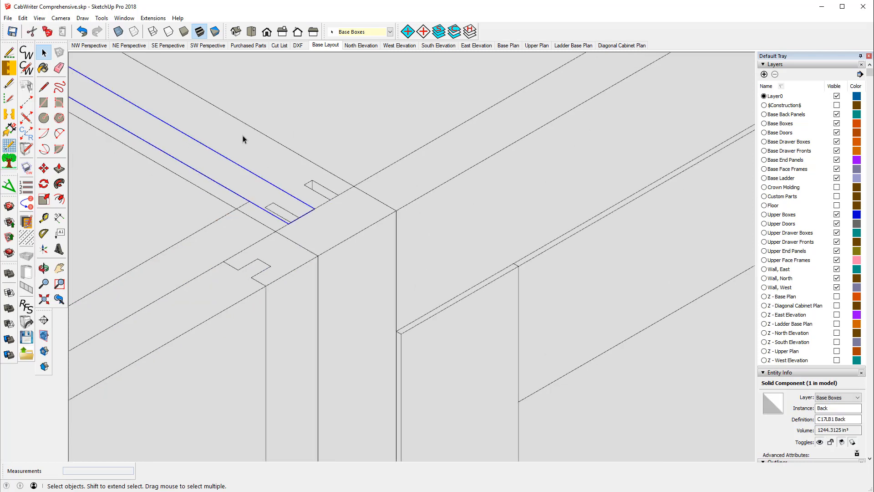
{"action": "scroll", "coordinate": [231, 132], "scroll_direction": "down", "scroll_amount": 5}
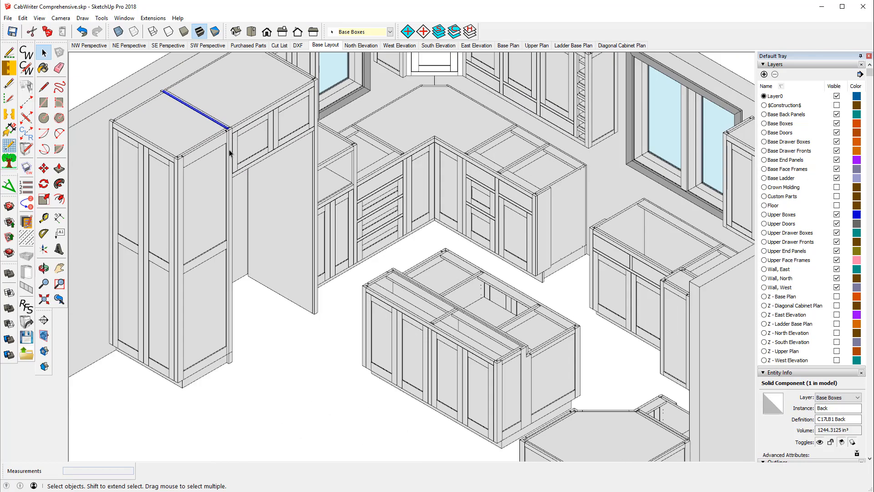
Unlock and delete the neighbouring upper cabinet's Left End Sheet that overlaps the pantry's back corner
{"action": "scroll", "coordinate": [248, 365], "scroll_direction": "up", "scroll_amount": 8}
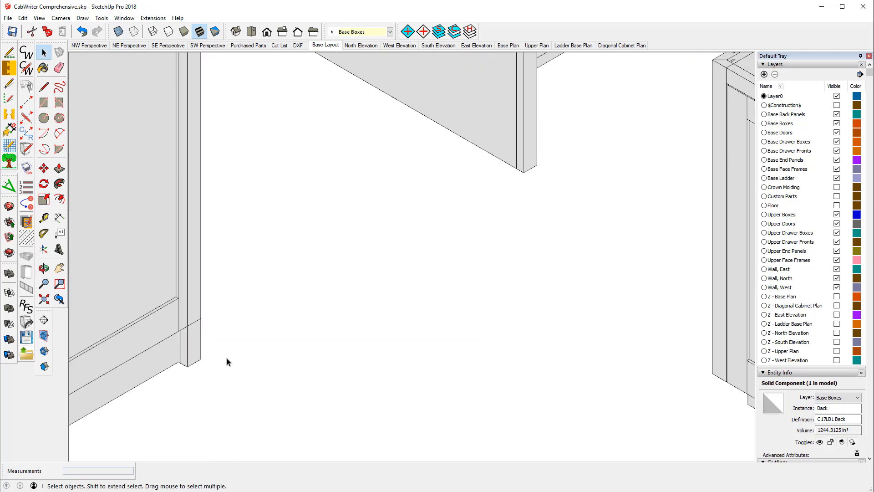
{"action": "left_click", "coordinate": [189, 351]}
{"action": "right_click", "coordinate": [197, 353]}
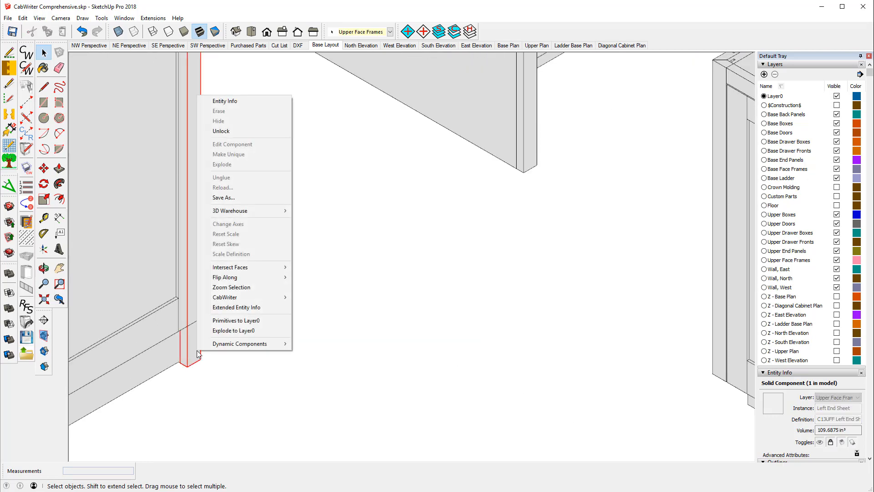
{"action": "left_click", "coordinate": [225, 135]}
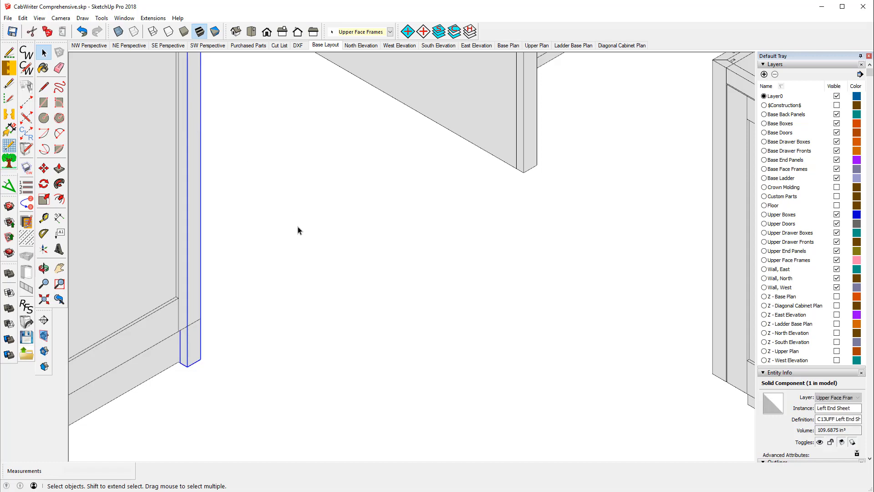
{"action": "key", "text": "Delete"}
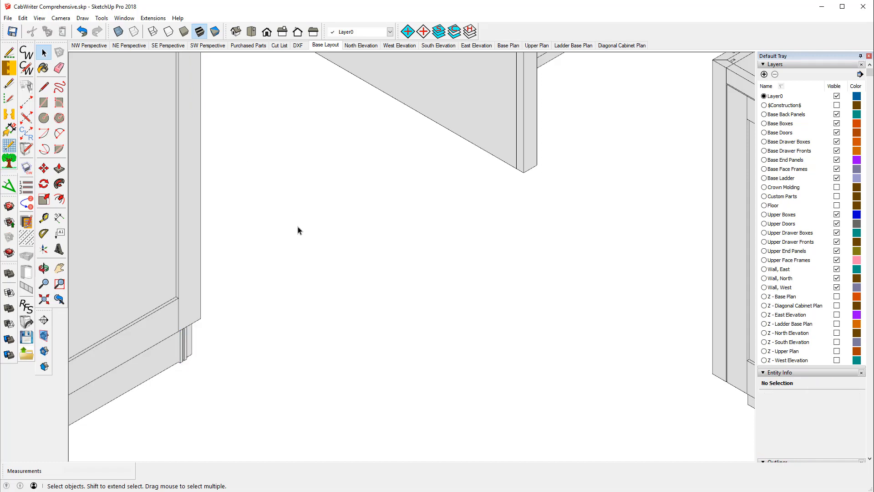
Select the locked sheet showing below the pantry's bottom back corner and follow it up to the pantry's top corner
{"action": "left_click", "coordinate": [42, 270]}
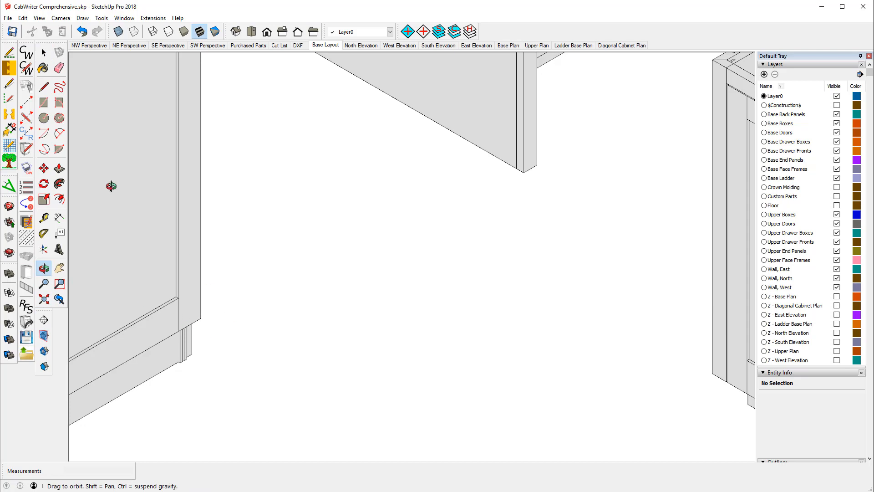
{"action": "scroll", "coordinate": [182, 372], "scroll_direction": "up", "scroll_amount": 5}
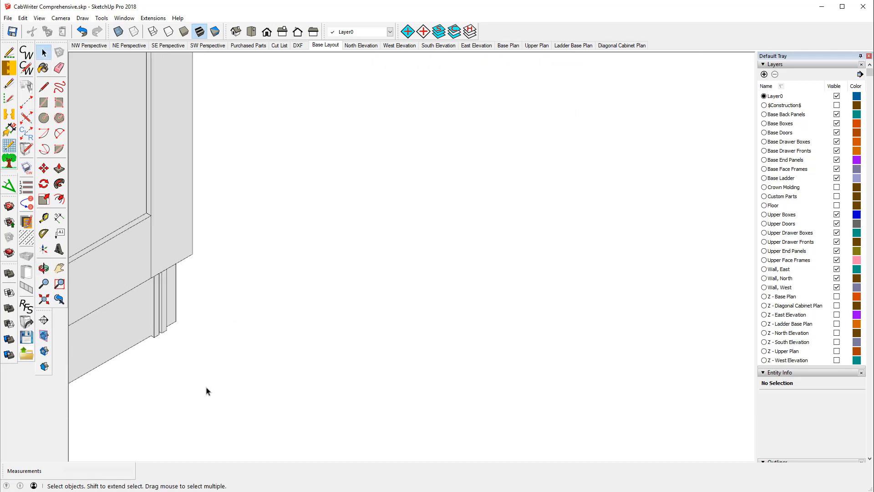
{"action": "left_click", "coordinate": [146, 318]}
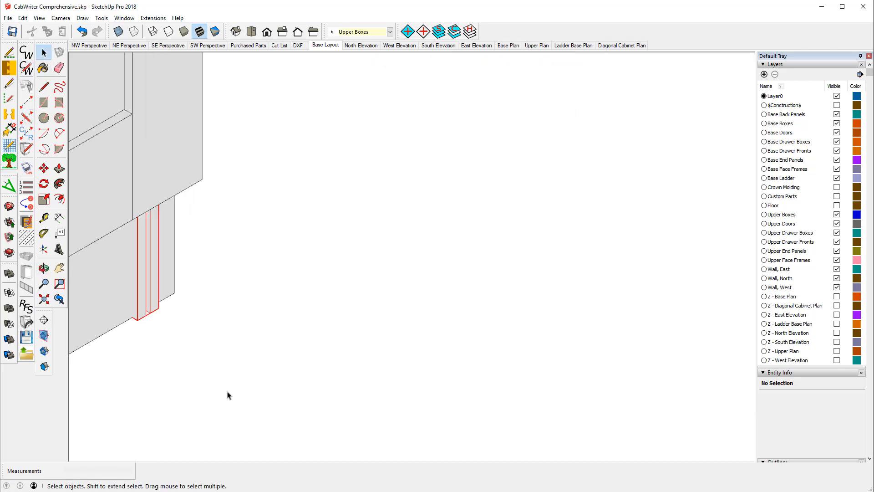
{"action": "scroll", "coordinate": [237, 405], "scroll_direction": "down", "scroll_amount": 6}
{"action": "scroll", "coordinate": [246, 410], "scroll_direction": "down", "scroll_amount": 3}
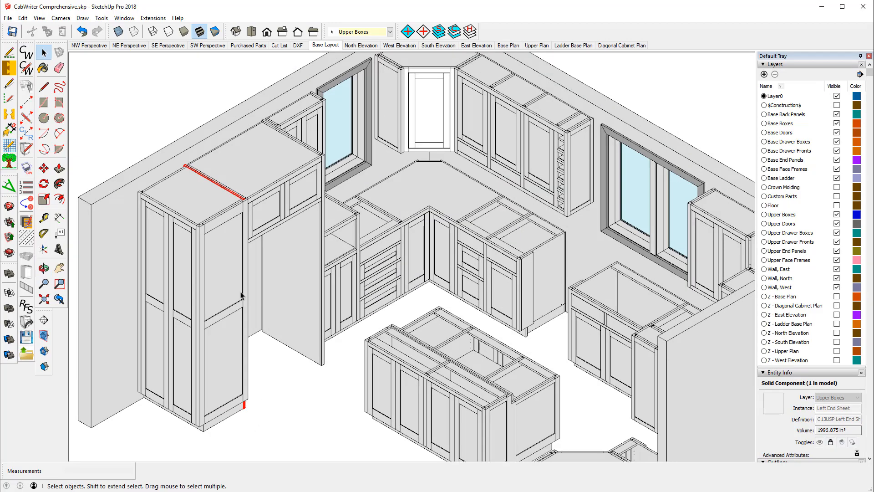
{"action": "scroll", "coordinate": [219, 157], "scroll_direction": "up", "scroll_amount": 10}
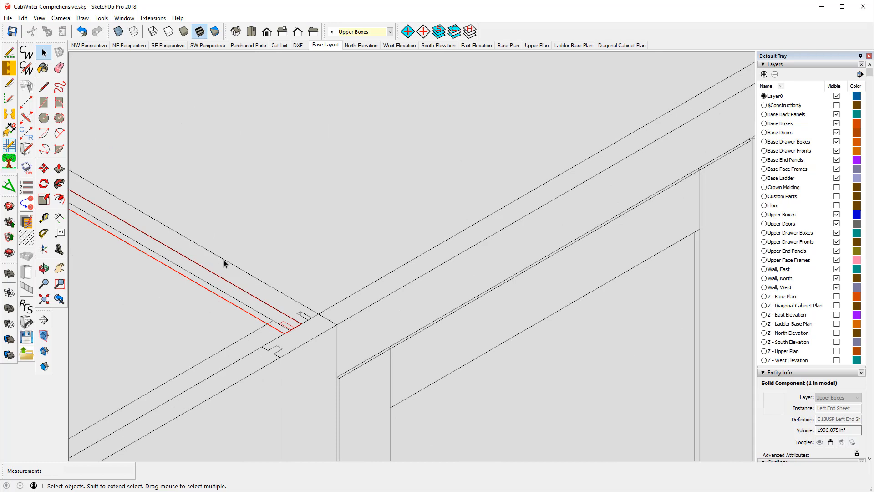
Select the pantry's Back panel at the top corner to check it against the adjoining cabinet's end sheet
{"action": "right_click", "coordinate": [226, 291]}
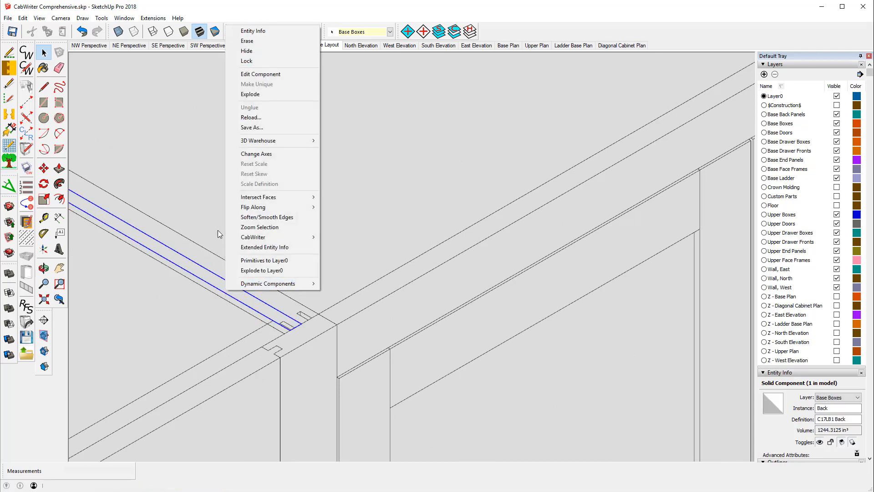
{"action": "left_click", "coordinate": [345, 13]}
{"action": "scroll", "coordinate": [263, 278], "scroll_direction": "down", "scroll_amount": 3}
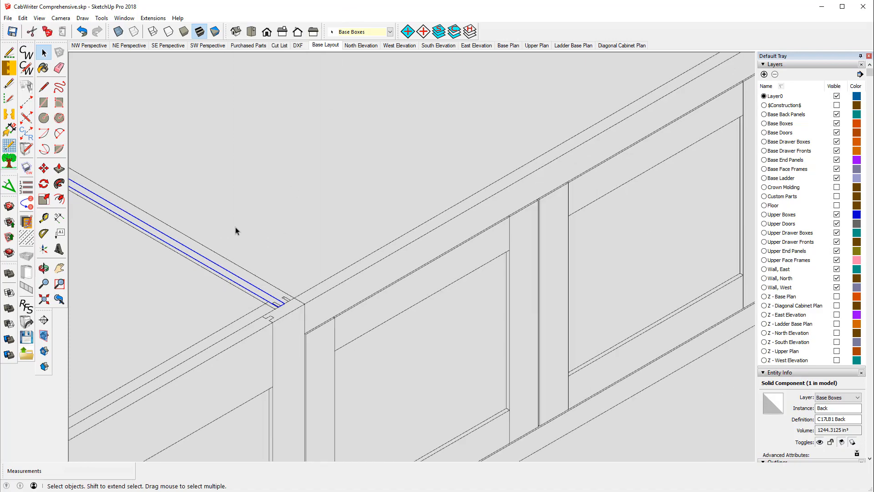
{"action": "scroll", "coordinate": [236, 227], "scroll_direction": "down", "scroll_amount": 6}
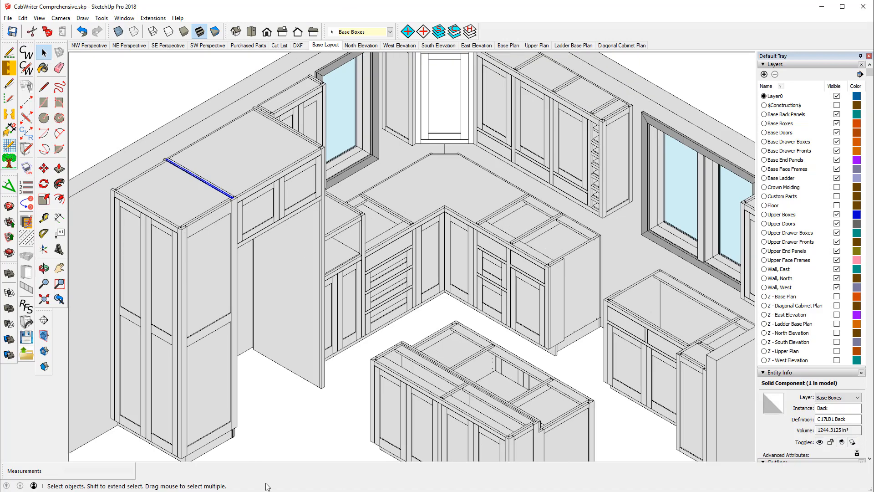
Unlock and delete the upper cabinet's Left End Sheet that runs down to the pantry's bottom back corner
{"action": "scroll", "coordinate": [232, 444], "scroll_direction": "up", "scroll_amount": 8}
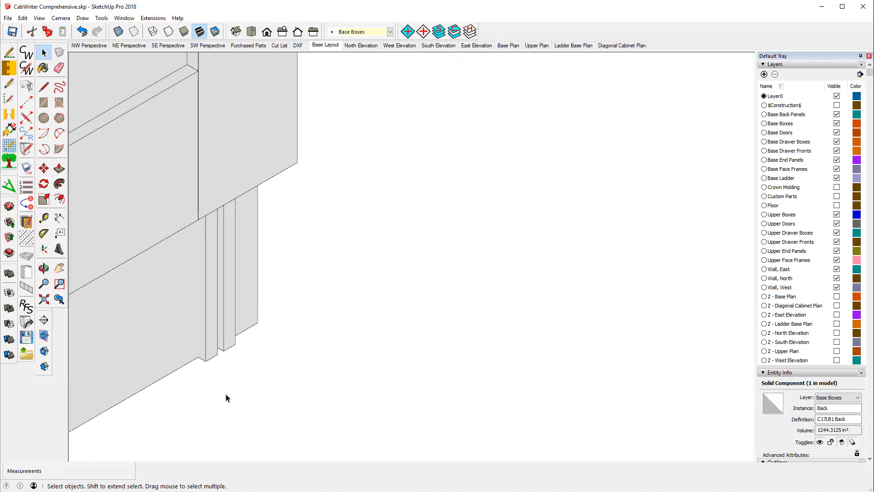
{"action": "left_click", "coordinate": [213, 355]}
{"action": "right_click", "coordinate": [212, 358]}
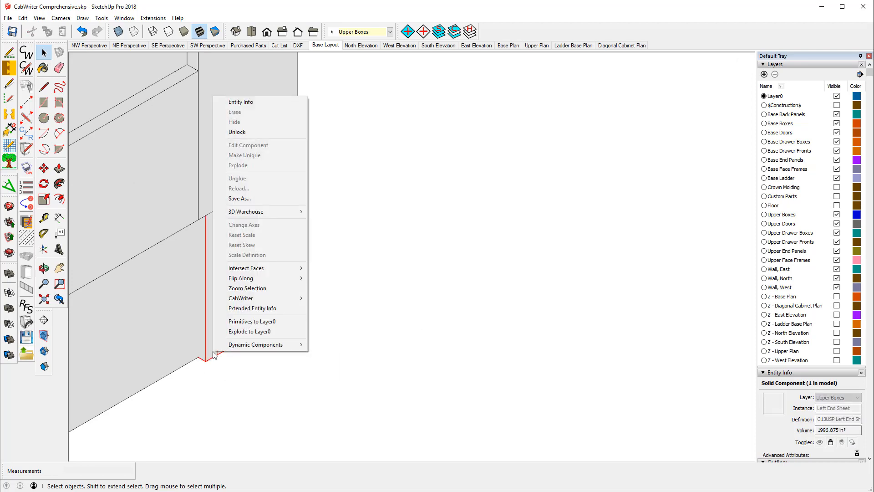
{"action": "left_click", "coordinate": [246, 133]}
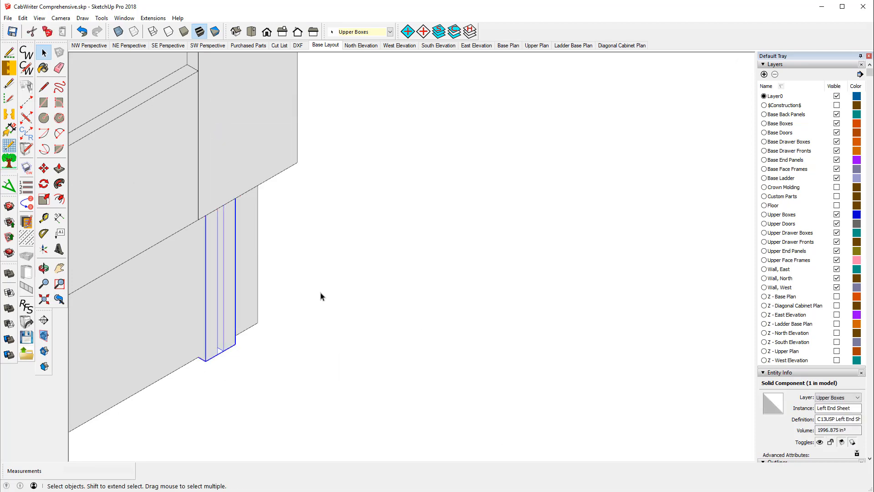
{"action": "key", "text": "Delete"}
{"action": "scroll", "coordinate": [255, 348], "scroll_direction": "down", "scroll_amount": 5}
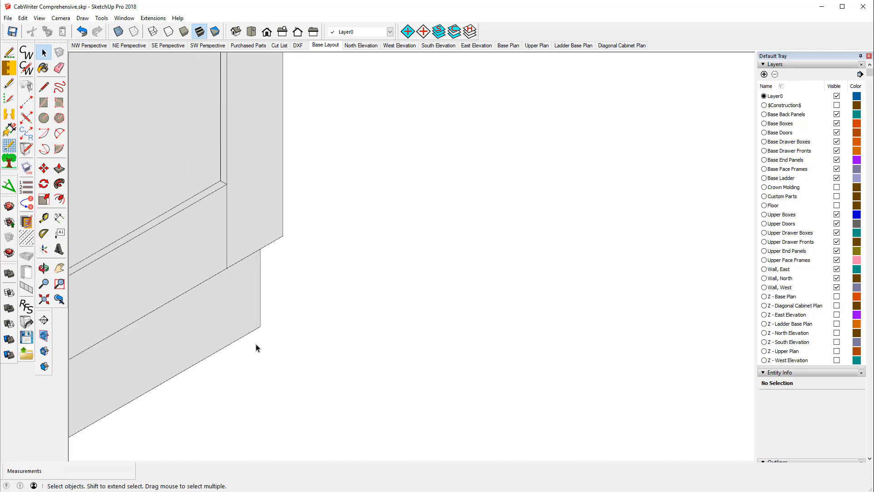
Inspect the joint between the pantry and the adjoining upper cabinet in Base Layout and in the Base Plan scene's section
{"action": "scroll", "coordinate": [257, 378], "scroll_direction": "down", "scroll_amount": 6}
{"action": "scroll", "coordinate": [243, 178], "scroll_direction": "up", "scroll_amount": 6}
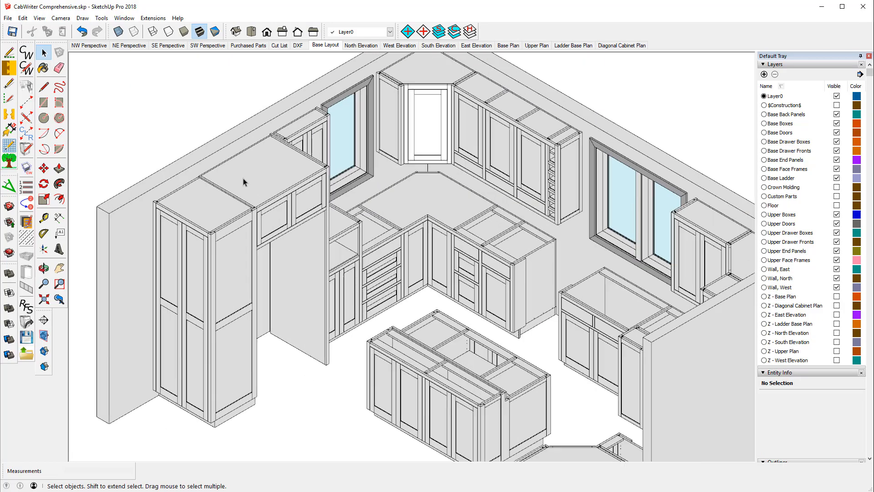
{"action": "scroll", "coordinate": [230, 193], "scroll_direction": "up", "scroll_amount": 5}
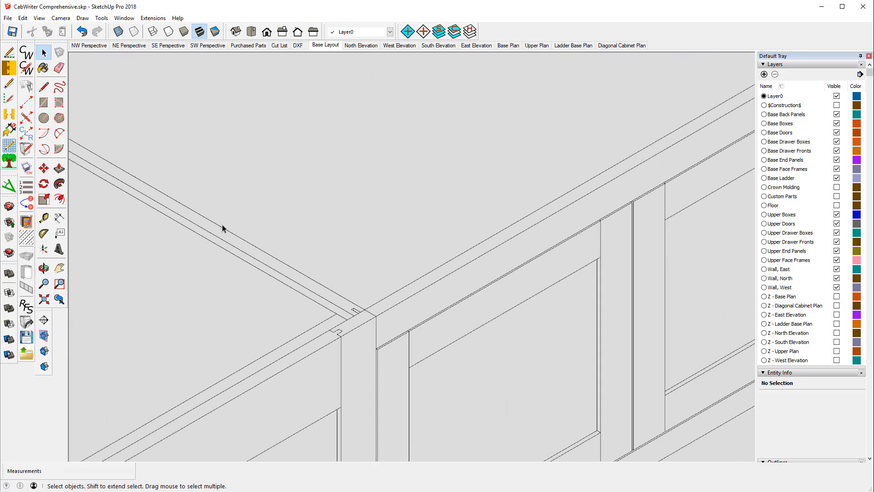
{"action": "scroll", "coordinate": [222, 225], "scroll_direction": "down", "scroll_amount": 5}
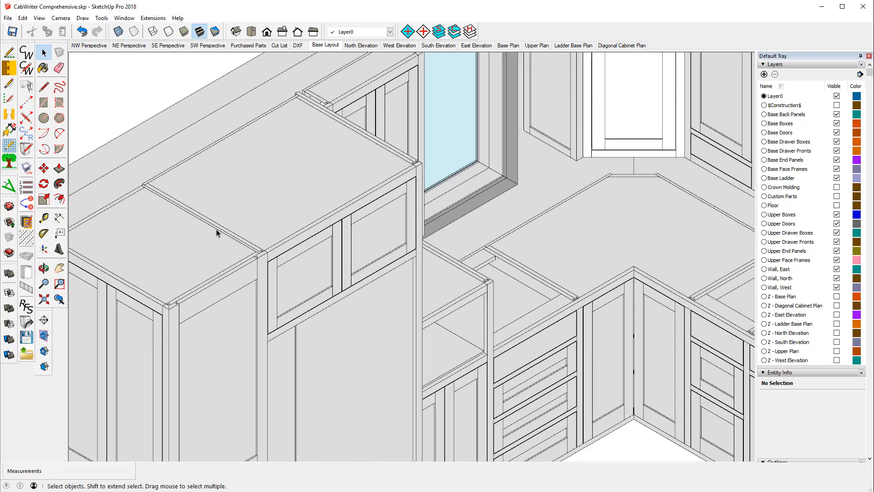
{"action": "scroll", "coordinate": [217, 229], "scroll_direction": "down", "scroll_amount": 5}
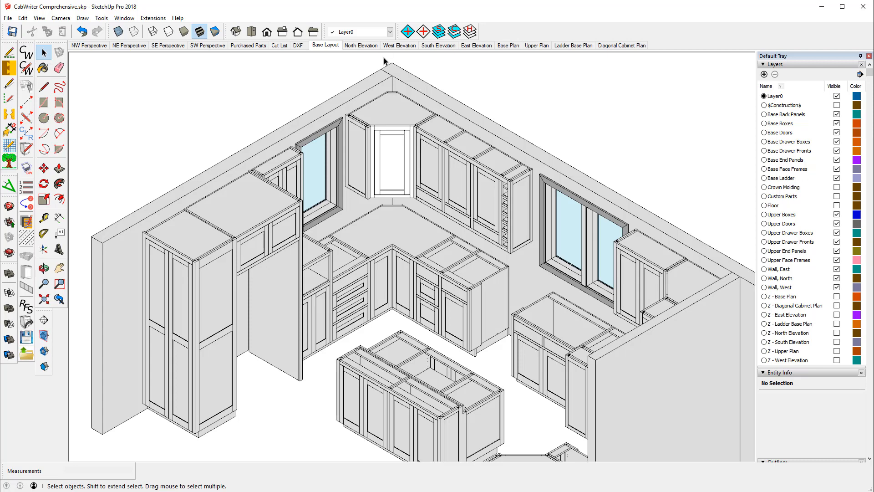
{"action": "left_click", "coordinate": [505, 47]}
{"action": "scroll", "coordinate": [246, 378], "scroll_direction": "up", "scroll_amount": 6}
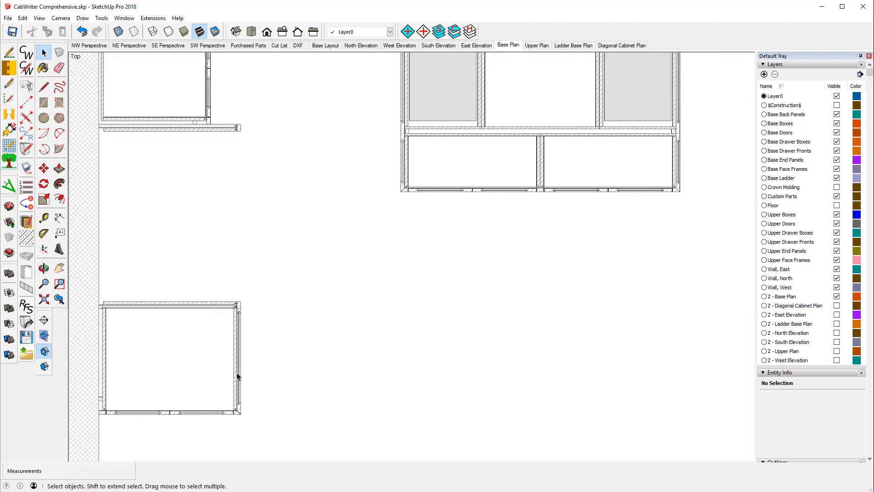
{"action": "scroll", "coordinate": [262, 309], "scroll_direction": "up", "scroll_amount": 5}
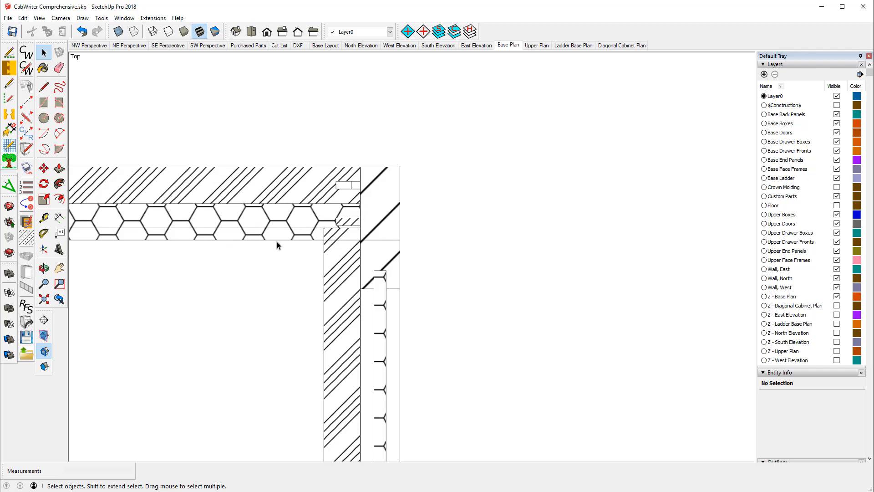
Examine the joint between the pantry and the adjoining upper cabinet in the Upper Plan scene
{"action": "left_click", "coordinate": [537, 46]}
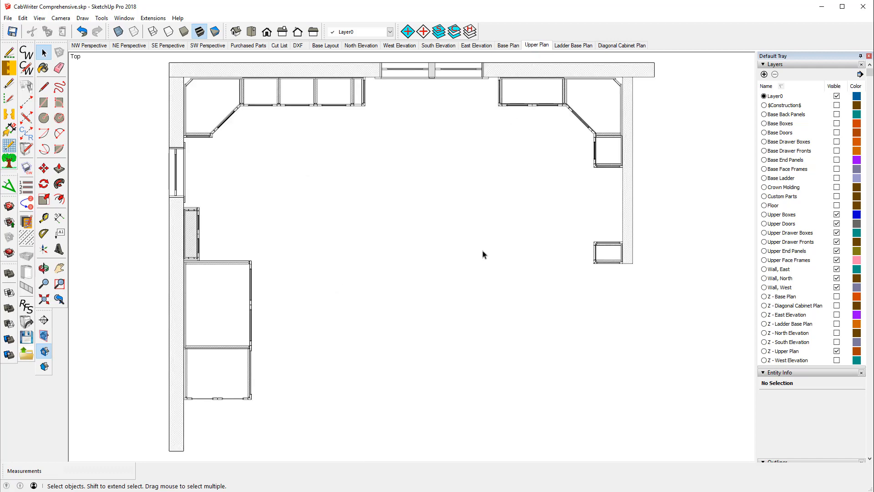
{"action": "scroll", "coordinate": [251, 374], "scroll_direction": "up", "scroll_amount": 10}
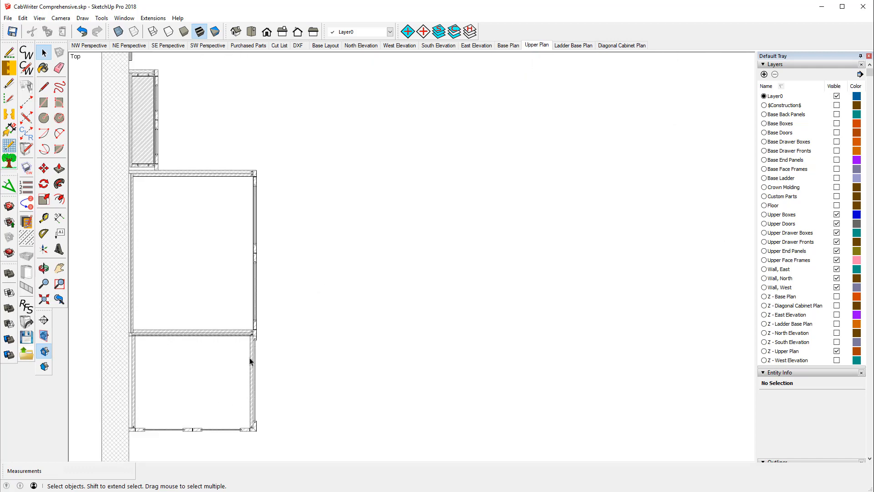
{"action": "scroll", "coordinate": [250, 350], "scroll_direction": "up", "scroll_amount": 3}
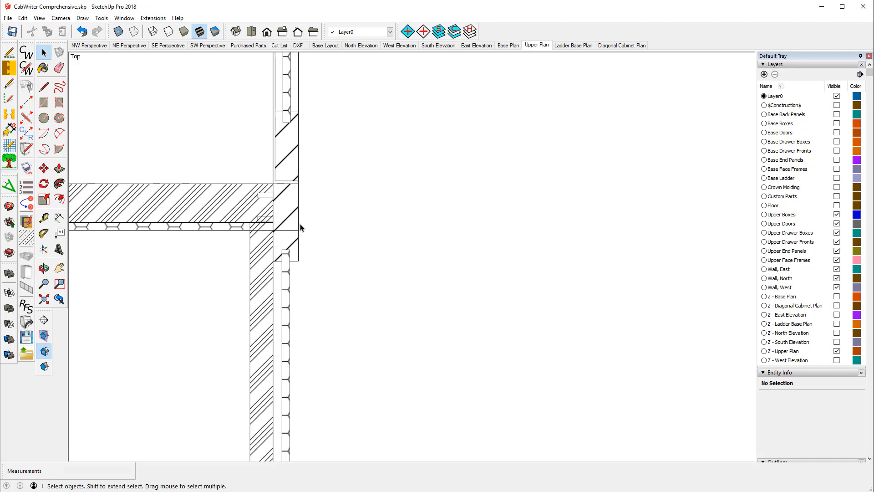
{"action": "scroll", "coordinate": [361, 289], "scroll_direction": "down", "scroll_amount": 6}
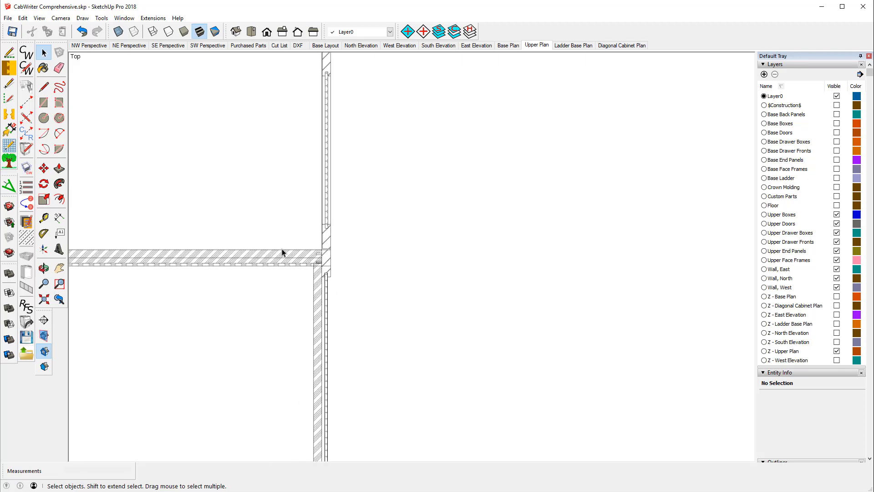
{"action": "scroll", "coordinate": [375, 287], "scroll_direction": "down", "scroll_amount": 2}
{"action": "scroll", "coordinate": [403, 310], "scroll_direction": "down", "scroll_amount": 2}
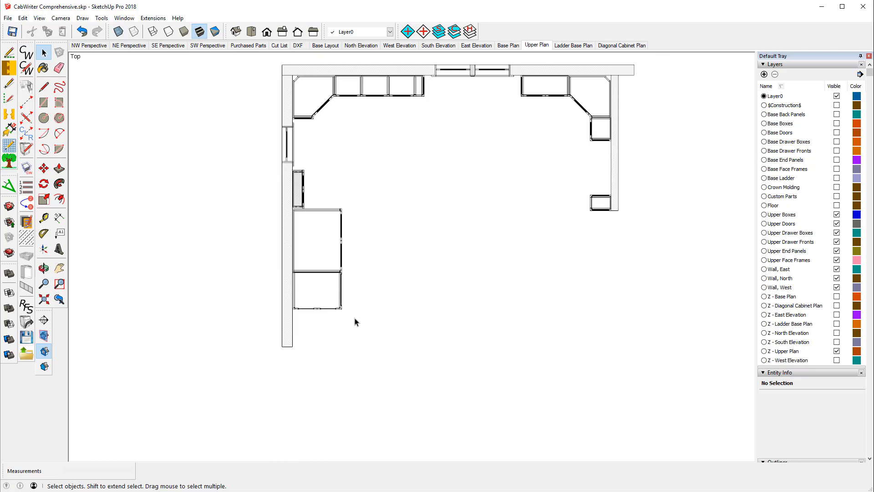
{"action": "scroll", "coordinate": [355, 322], "scroll_direction": "down", "scroll_amount": 2}
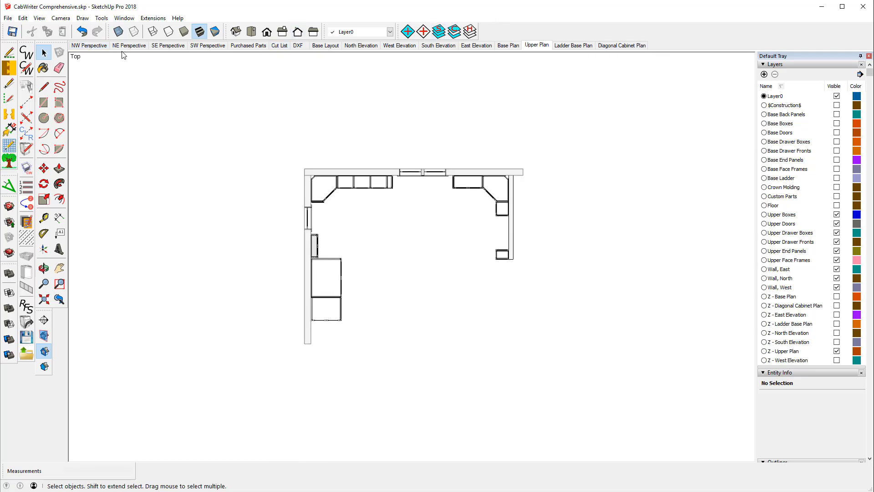
Review the Cut List and DXF scenes, examining the pantry's top corner joint up close in the DXF scene
{"action": "left_click", "coordinate": [278, 46]}
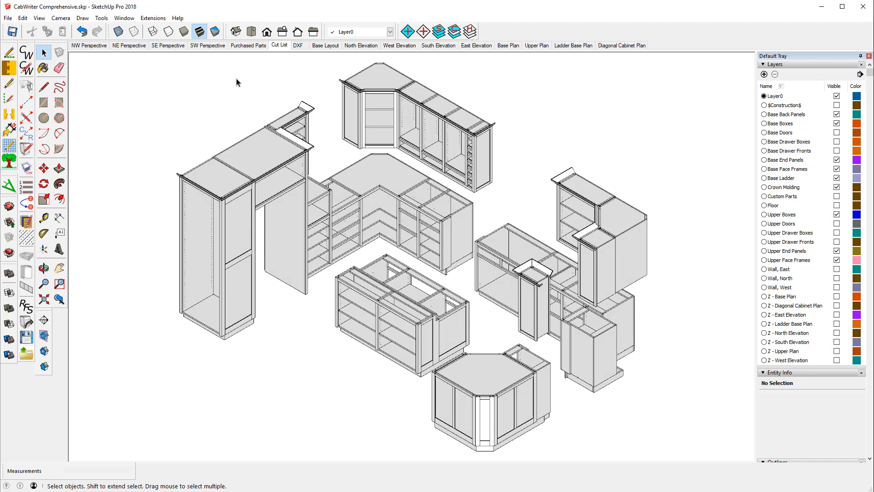
{"action": "left_click", "coordinate": [298, 46]}
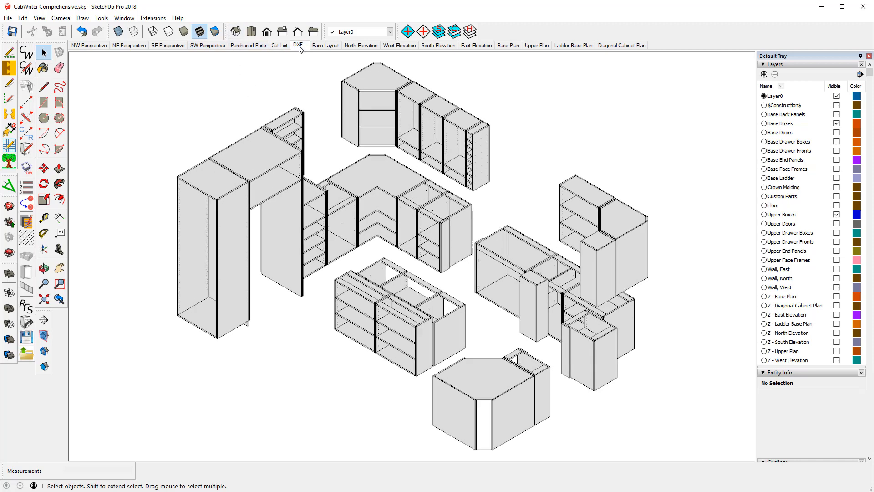
{"action": "scroll", "coordinate": [251, 166], "scroll_direction": "up", "scroll_amount": 10}
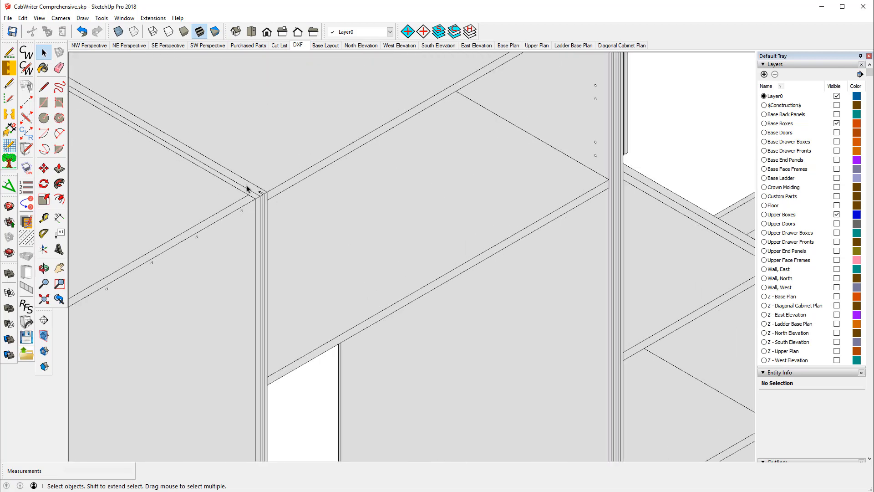
{"action": "scroll", "coordinate": [246, 194], "scroll_direction": "down", "scroll_amount": 3}
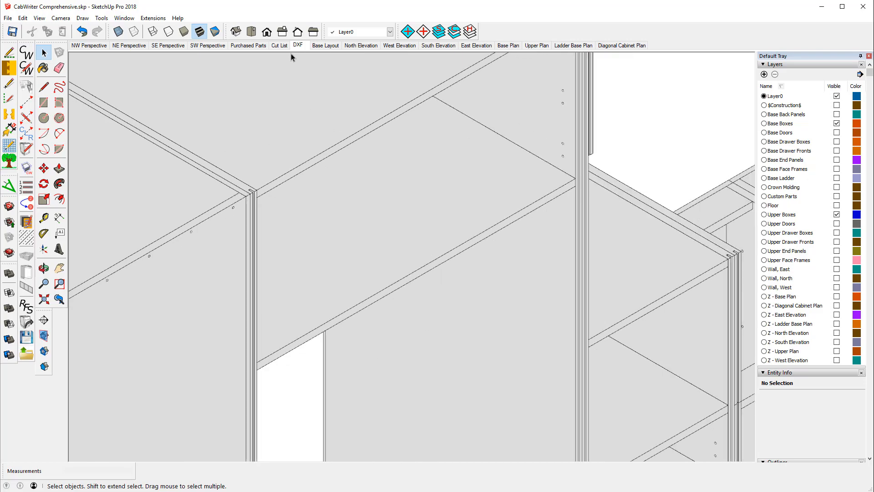
{"action": "left_click", "coordinate": [326, 47]}
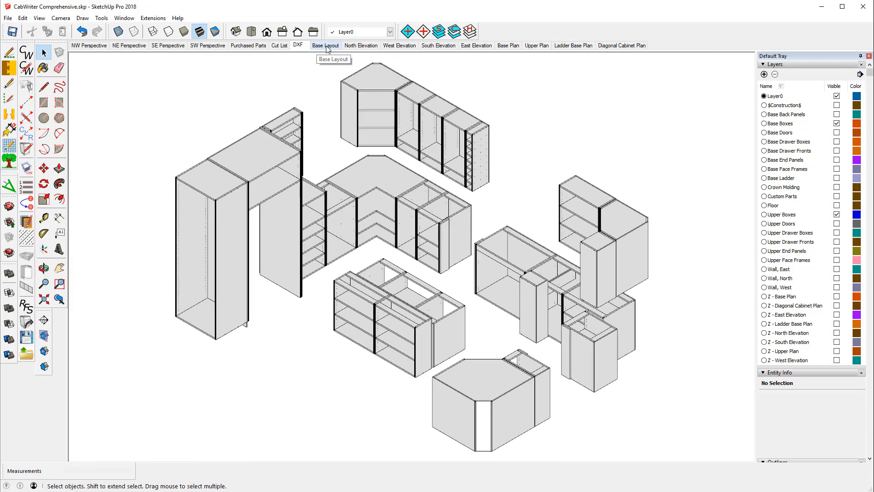
Review the Base Layout and North Elevation scenes, viewing the North Elevation section isometrically
{"action": "left_click", "coordinate": [325, 46]}
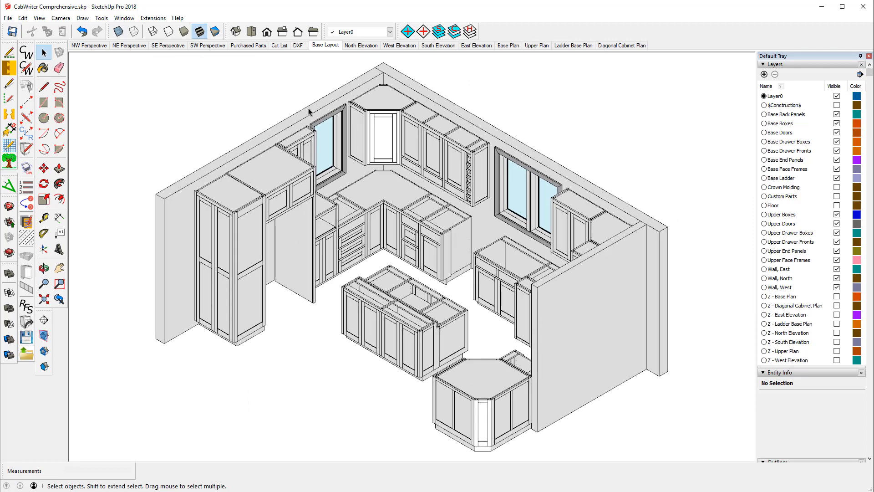
{"action": "left_click", "coordinate": [363, 46]}
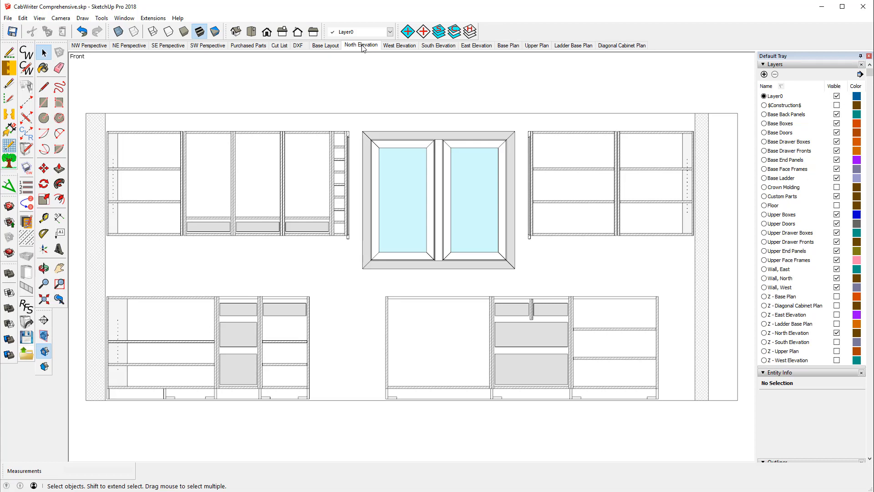
{"action": "left_click", "coordinate": [236, 32]}
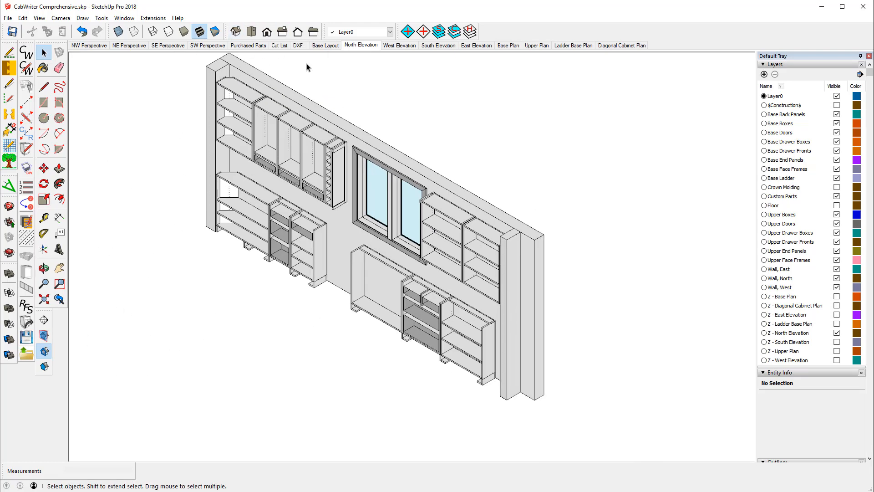
Examine the West Elevation scene where the pantry's back meets the adjoining upper cabinet, and restore the full scene view
{"action": "left_click", "coordinate": [404, 45]}
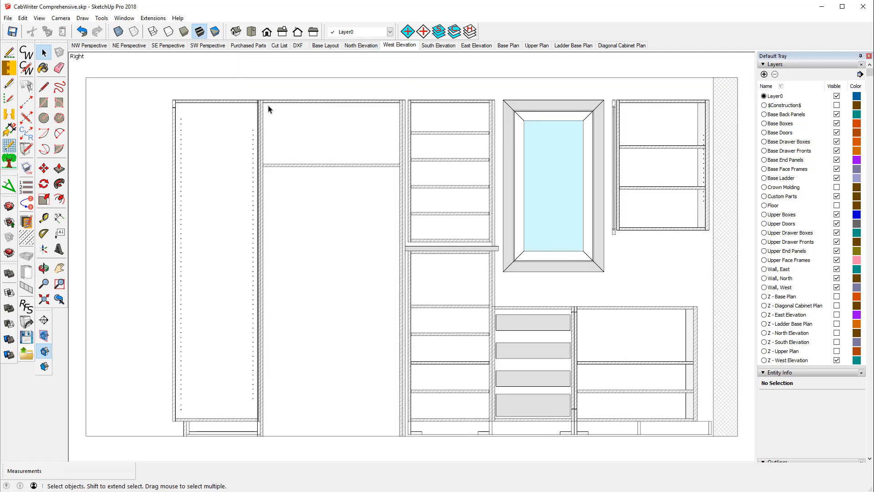
{"action": "scroll", "coordinate": [260, 101], "scroll_direction": "up", "scroll_amount": 5}
{"action": "scroll", "coordinate": [268, 132], "scroll_direction": "up", "scroll_amount": 3}
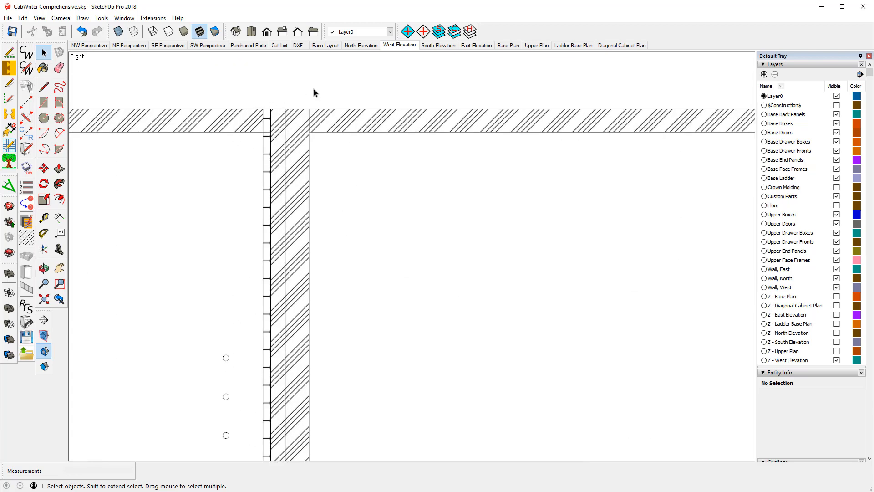
{"action": "left_click", "coordinate": [396, 47]}
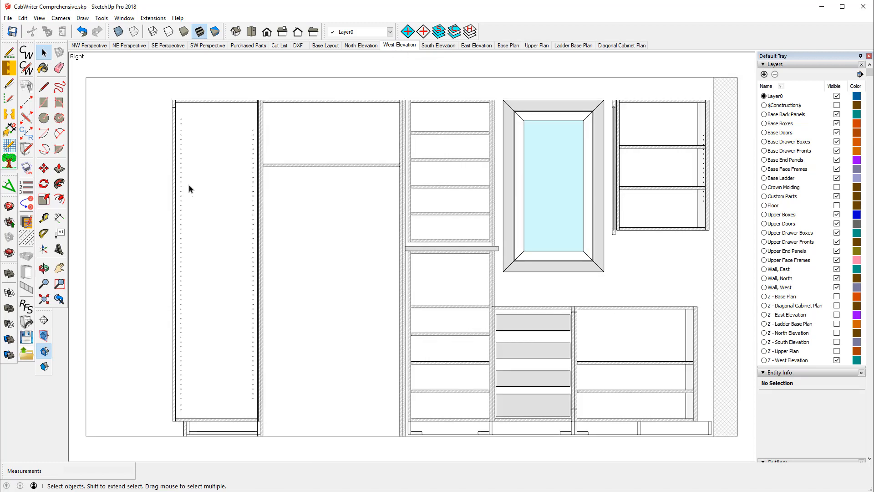
Recreate the West Elevation section from its section plane under the selected scene name, replacing the existing mask, and inspect the pantry's top joint
{"action": "left_click", "coordinate": [82, 18]}
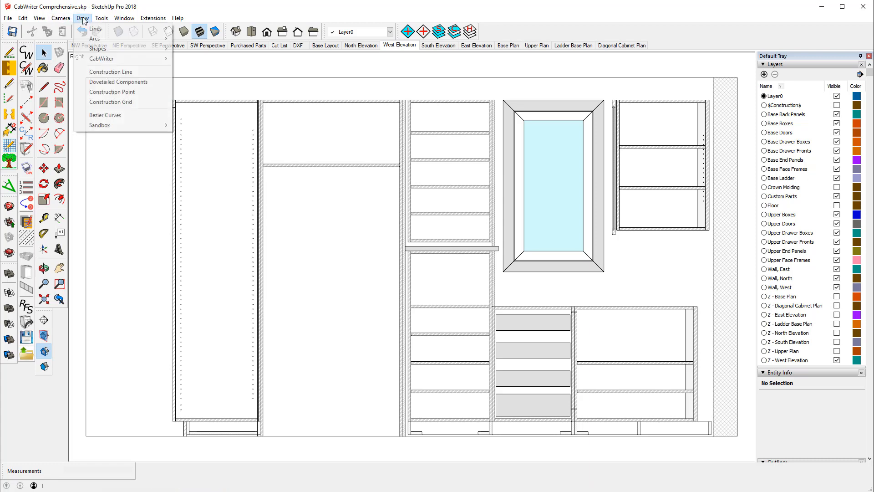
{"action": "mouse_move", "coordinate": [99, 58]}
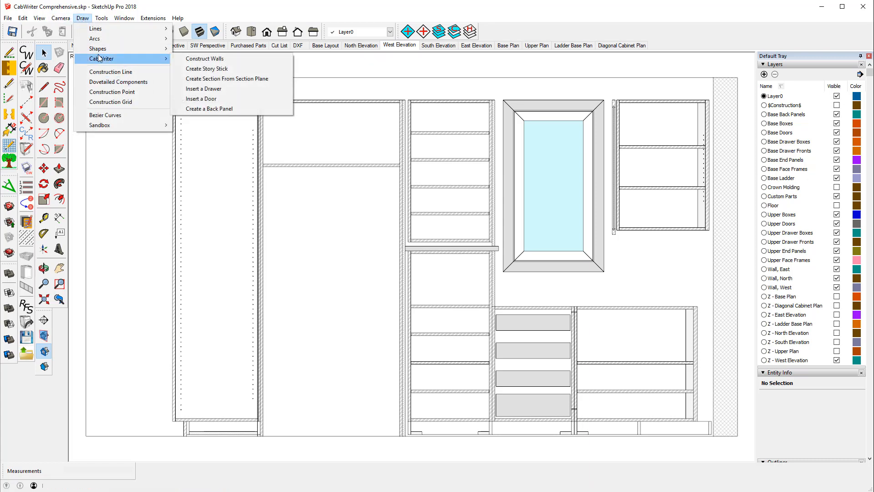
{"action": "left_click", "coordinate": [240, 80]}
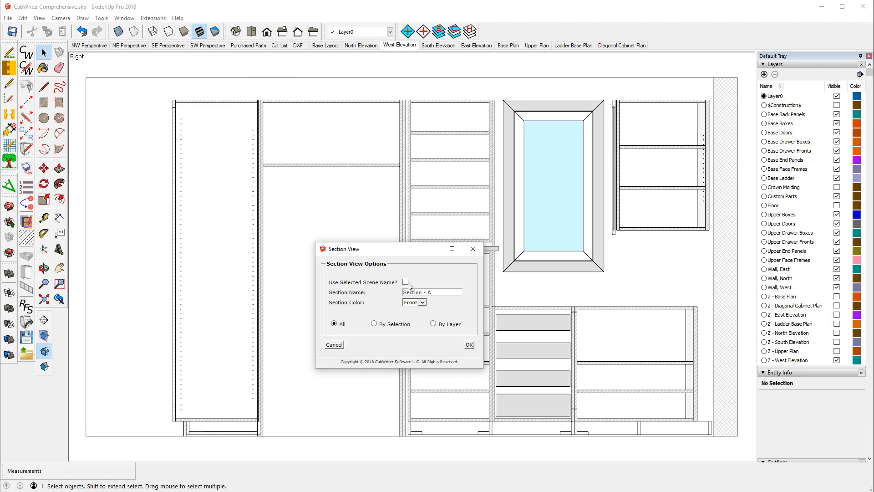
{"action": "left_click", "coordinate": [405, 282]}
{"action": "left_click", "coordinate": [469, 346]}
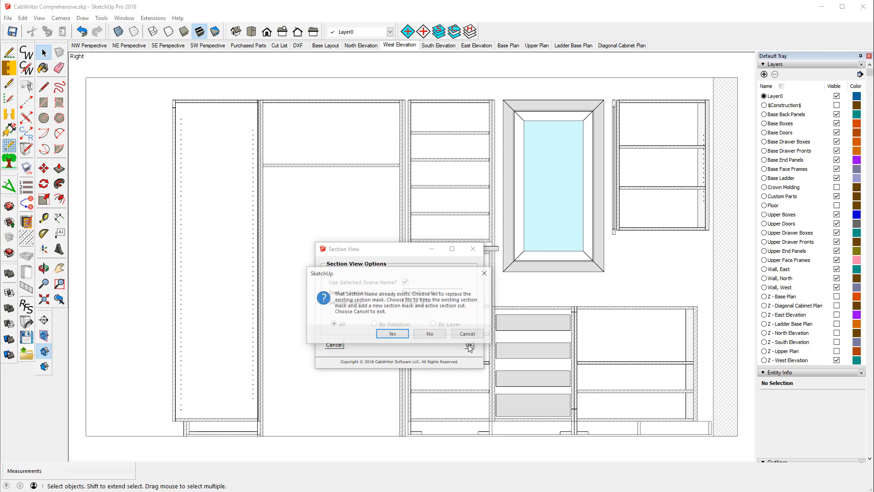
{"action": "left_click", "coordinate": [393, 334]}
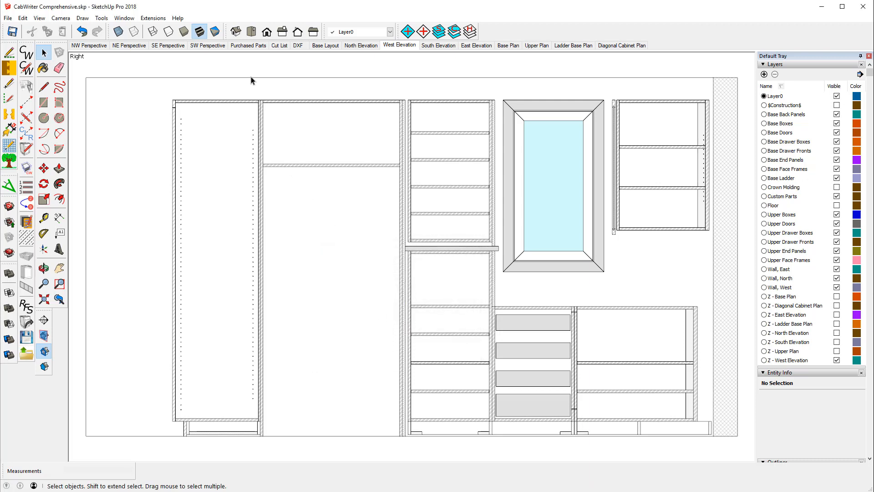
{"action": "scroll", "coordinate": [255, 96], "scroll_direction": "up", "scroll_amount": 4}
{"action": "scroll", "coordinate": [254, 109], "scroll_direction": "up", "scroll_amount": 5}
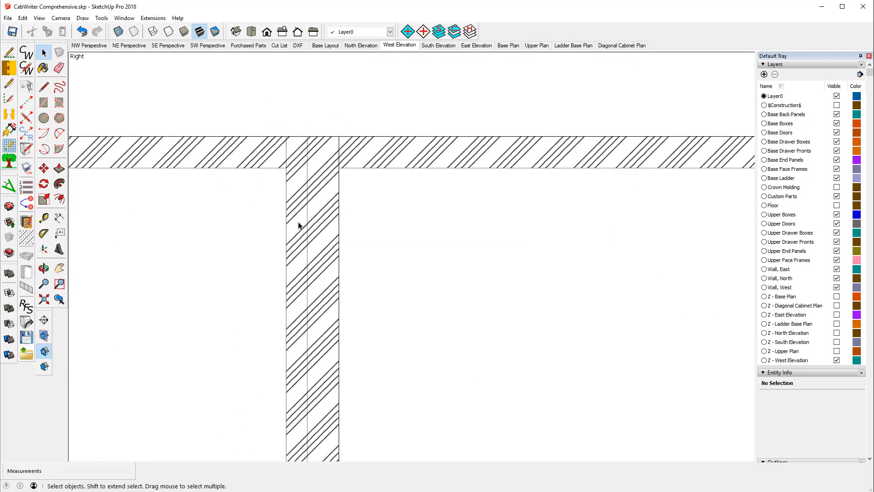
{"action": "scroll", "coordinate": [240, 137], "scroll_direction": "down", "scroll_amount": 5}
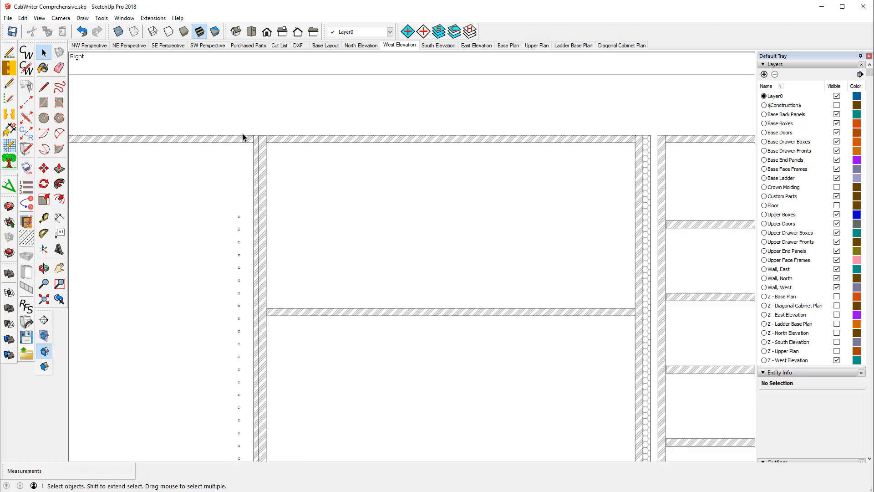
Review the South Elevation and East Elevation scenes, viewing each section isometrically
{"action": "left_click", "coordinate": [439, 48]}
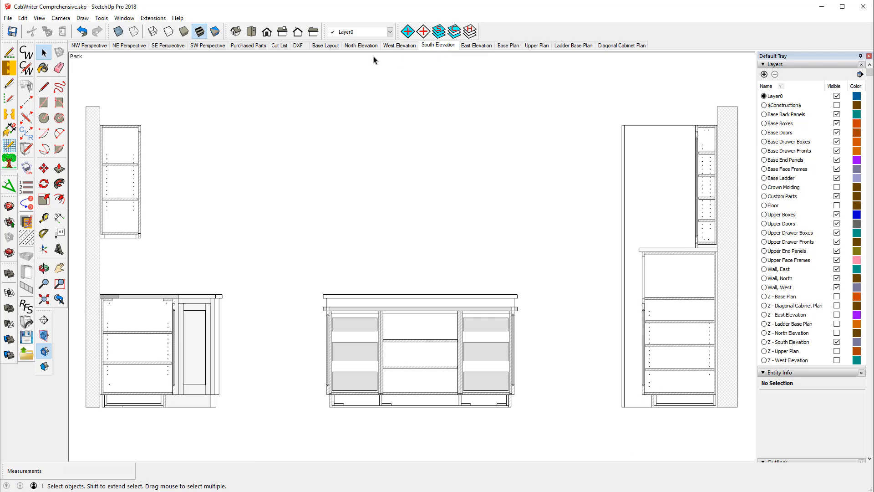
{"action": "left_click", "coordinate": [236, 32]}
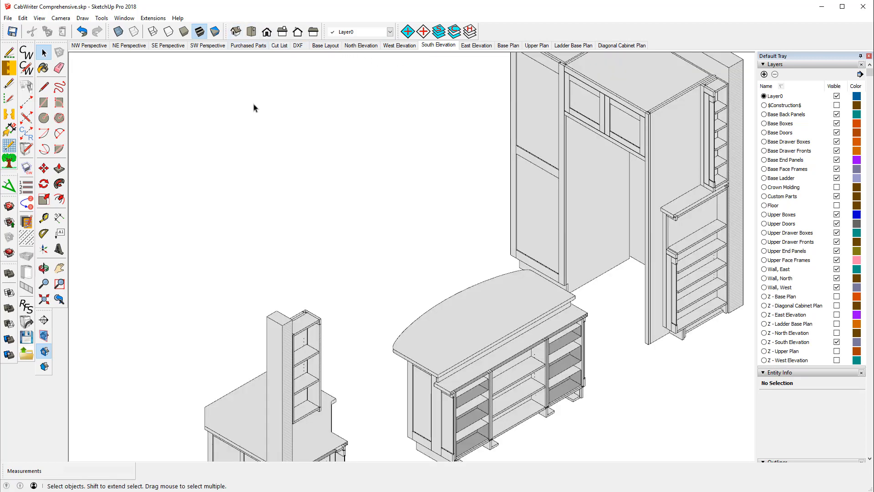
{"action": "scroll", "coordinate": [244, 165], "scroll_direction": "down", "scroll_amount": 3}
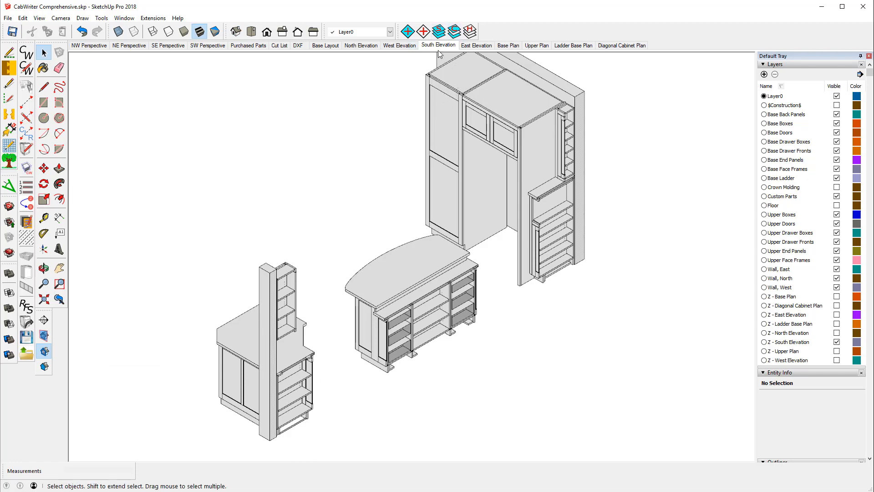
{"action": "left_click", "coordinate": [474, 46]}
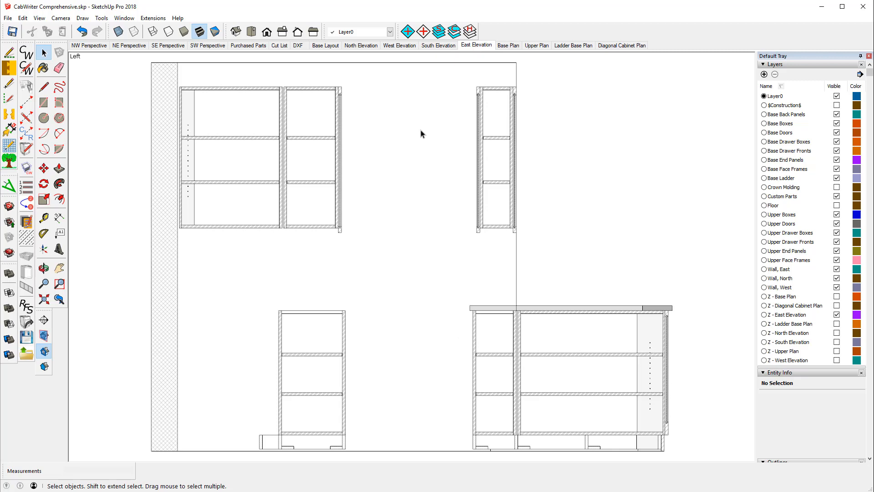
{"action": "left_click", "coordinate": [236, 31]}
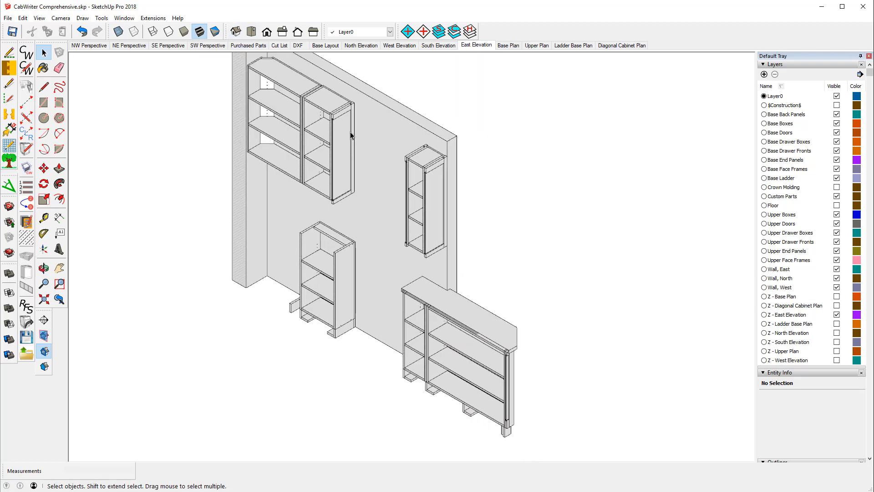
Recreate the Base Plan scene's section from its section plane, using the selected scene name and replacing the existing section mask
{"action": "left_click", "coordinate": [517, 46]}
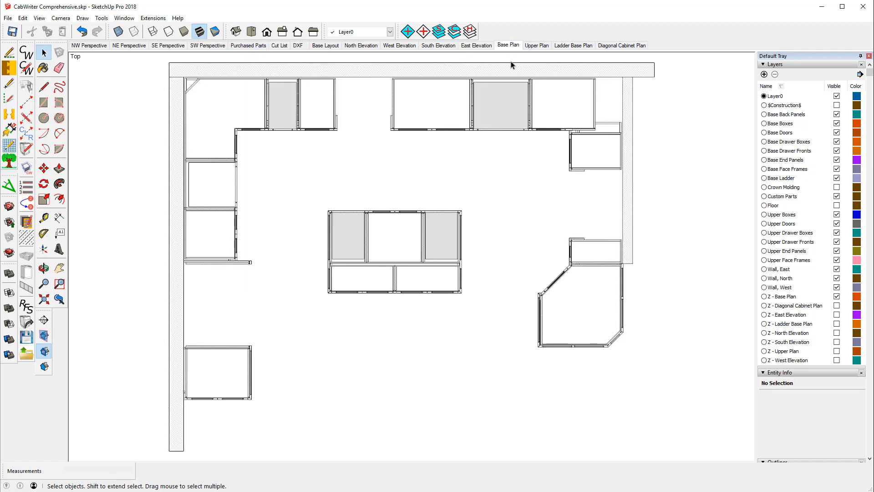
{"action": "left_click", "coordinate": [82, 19]}
{"action": "mouse_move", "coordinate": [110, 62]}
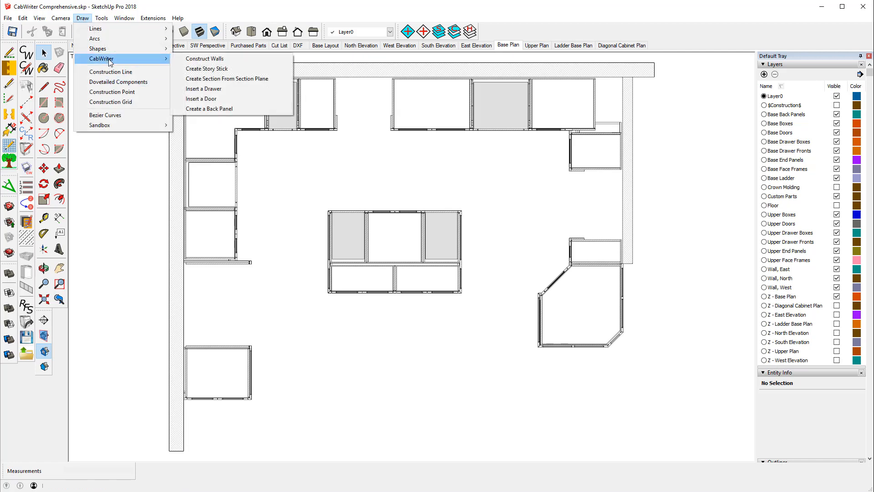
{"action": "left_click", "coordinate": [229, 78]}
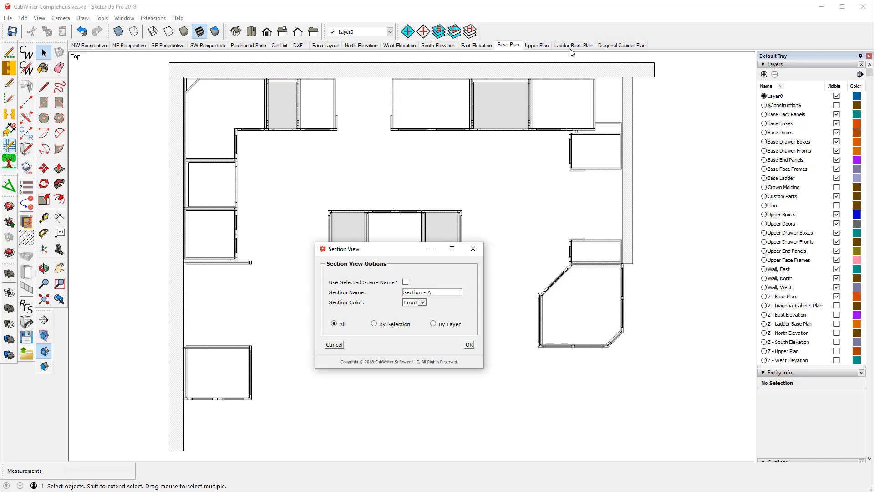
{"action": "left_click", "coordinate": [406, 283]}
{"action": "left_click", "coordinate": [469, 345]}
{"action": "left_click", "coordinate": [401, 334]}
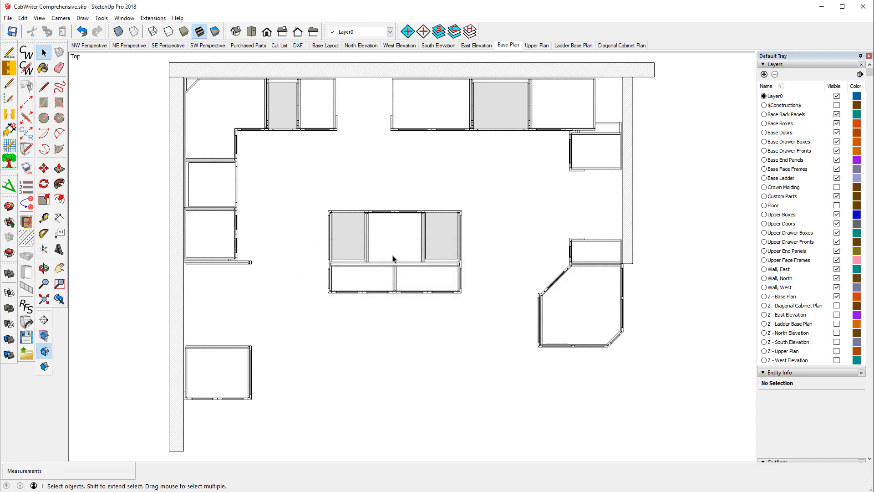
Examine the pantry's front corner joint up close in the Base Plan section
{"action": "scroll", "coordinate": [260, 367], "scroll_direction": "up", "scroll_amount": 10}
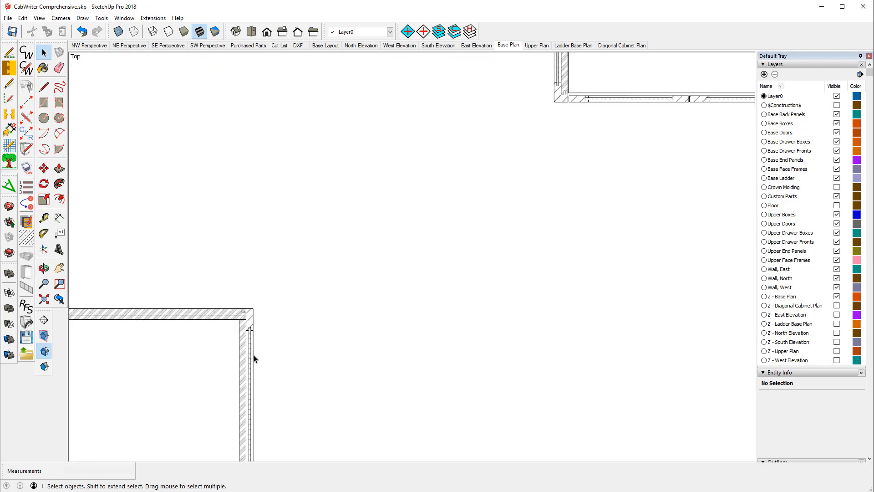
{"action": "scroll", "coordinate": [252, 340], "scroll_direction": "up", "scroll_amount": 3}
{"action": "scroll", "coordinate": [247, 334], "scroll_direction": "up", "scroll_amount": 3}
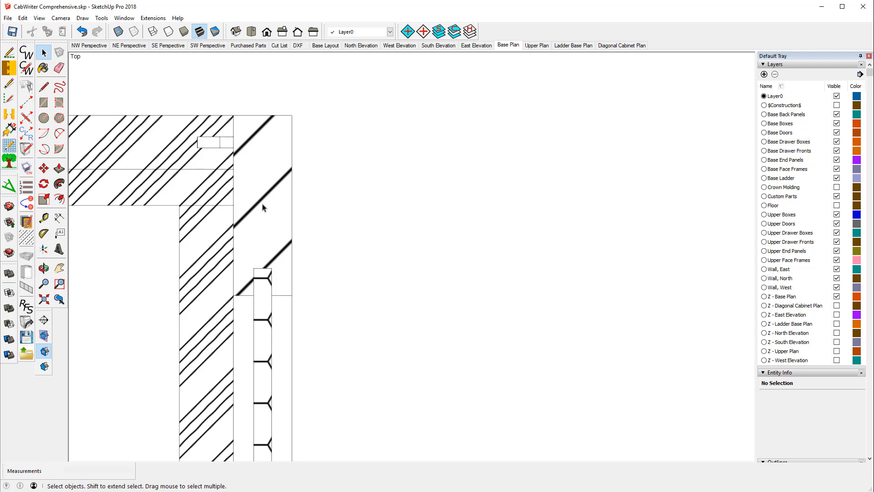
{"action": "scroll", "coordinate": [254, 223], "scroll_direction": "down", "scroll_amount": 5}
{"action": "scroll", "coordinate": [251, 219], "scroll_direction": "down", "scroll_amount": 4}
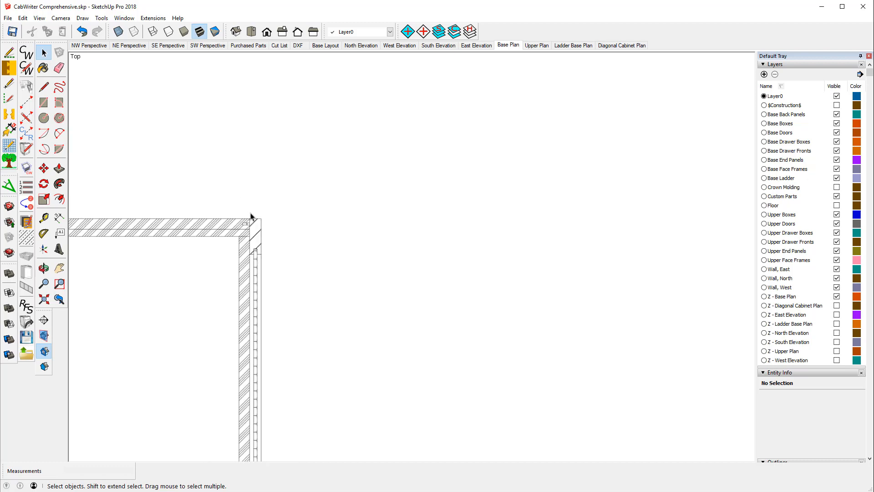
{"action": "scroll", "coordinate": [257, 317], "scroll_direction": "down", "scroll_amount": 1}
{"action": "scroll", "coordinate": [257, 317], "scroll_direction": "down", "scroll_amount": 1}
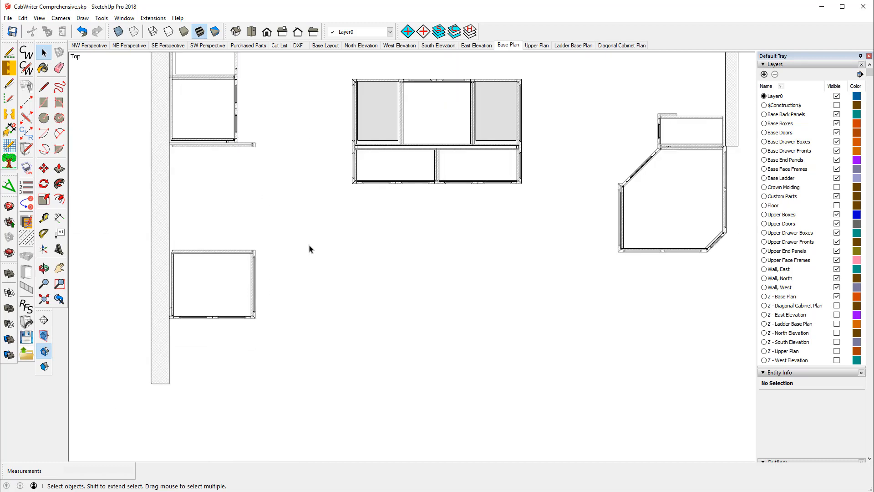
Recreate the Upper Plan section under the selected scene name, replacing the existing mask, and inspect the joint between the pantry and adjoining upper cabinet
{"action": "left_click", "coordinate": [535, 45]}
{"action": "scroll", "coordinate": [254, 393], "scroll_direction": "up", "scroll_amount": 7}
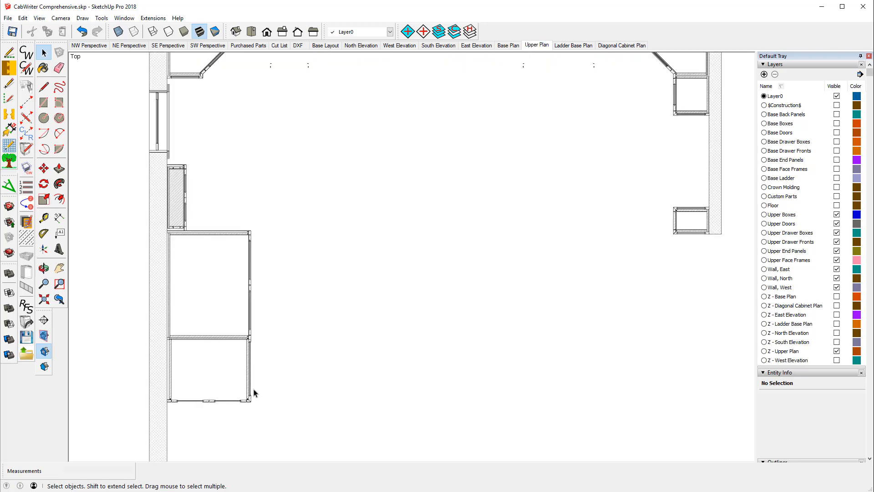
{"action": "scroll", "coordinate": [292, 346], "scroll_direction": "up", "scroll_amount": 2}
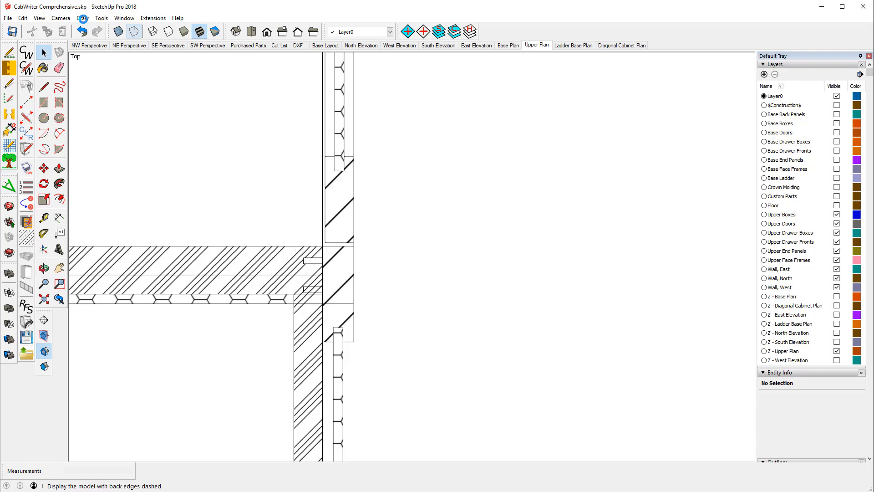
{"action": "left_click", "coordinate": [83, 18]}
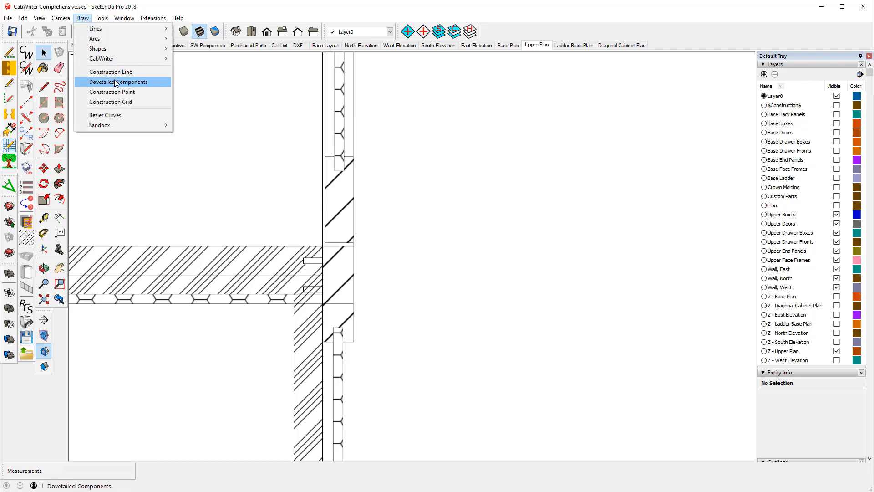
{"action": "mouse_move", "coordinate": [150, 59]}
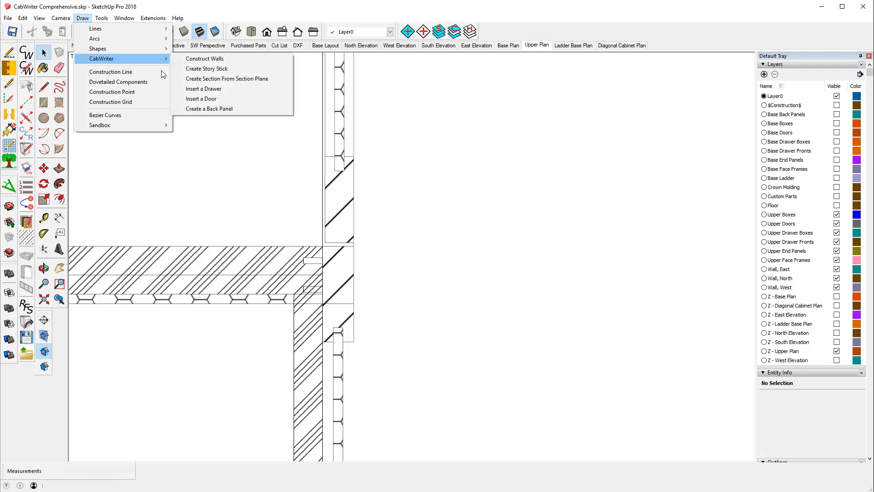
{"action": "left_click", "coordinate": [219, 79]}
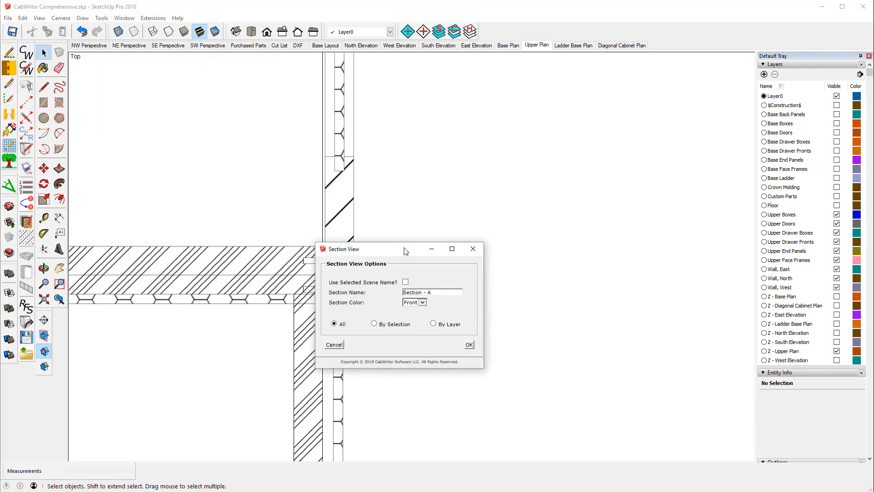
{"action": "left_click", "coordinate": [406, 282]}
{"action": "left_click", "coordinate": [469, 344]}
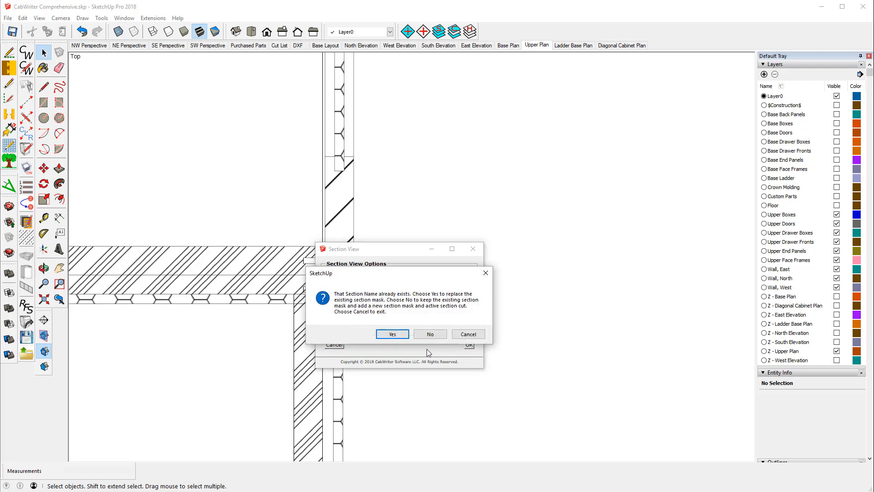
{"action": "left_click", "coordinate": [403, 335]}
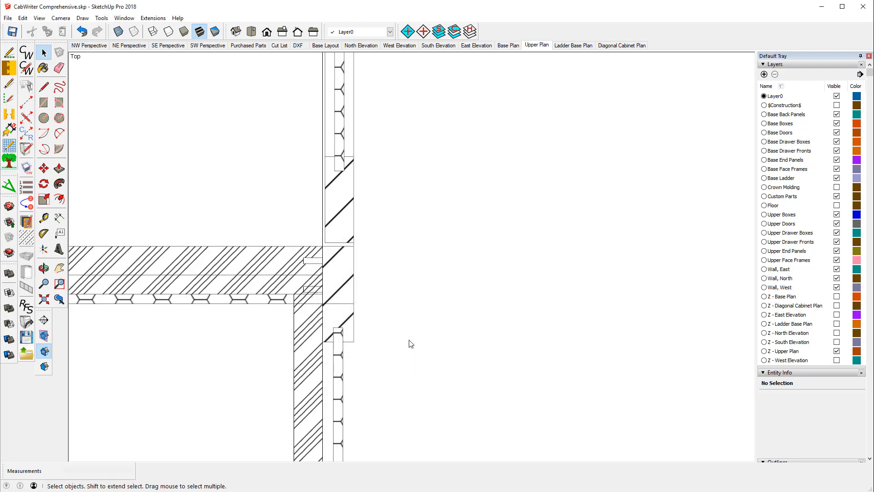
{"action": "key", "text": "shift+z"}
{"action": "scroll", "coordinate": [269, 362], "scroll_direction": "up", "scroll_amount": 10}
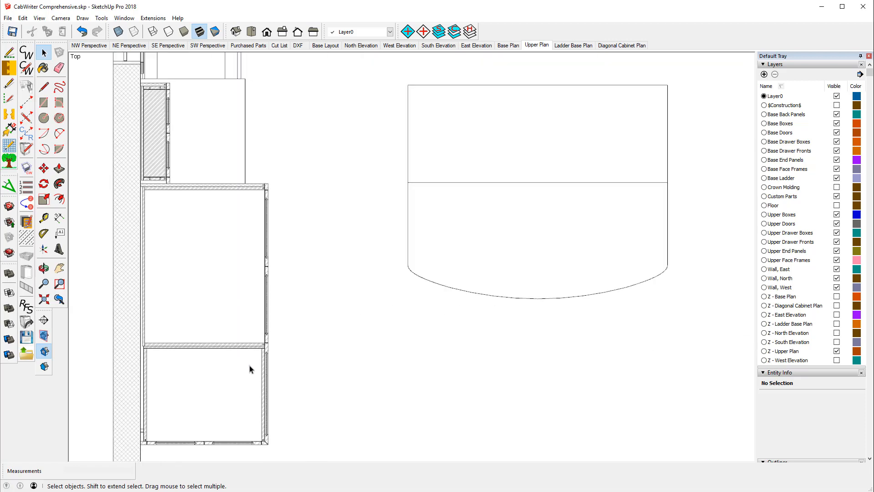
{"action": "scroll", "coordinate": [269, 362], "scroll_direction": "up", "scroll_amount": 5}
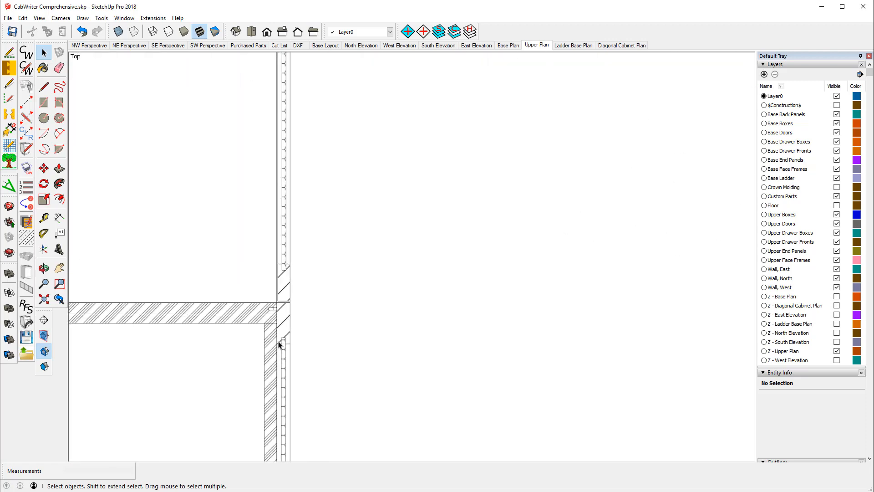
Recreate the Ladder Base Plan scene's section from its section plane, using the selected scene name and replacing the existing section mask
{"action": "left_click", "coordinate": [570, 46]}
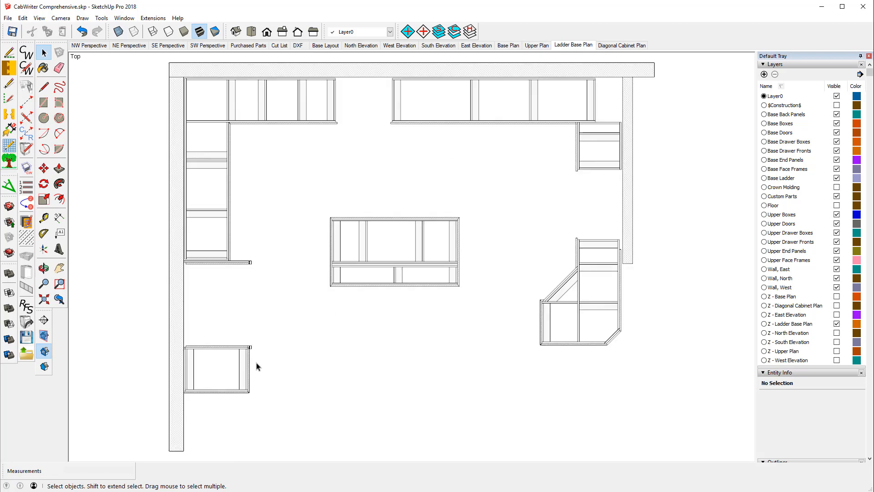
{"action": "scroll", "coordinate": [253, 365], "scroll_direction": "up", "scroll_amount": 3}
{"action": "scroll", "coordinate": [247, 335], "scroll_direction": "up", "scroll_amount": 2}
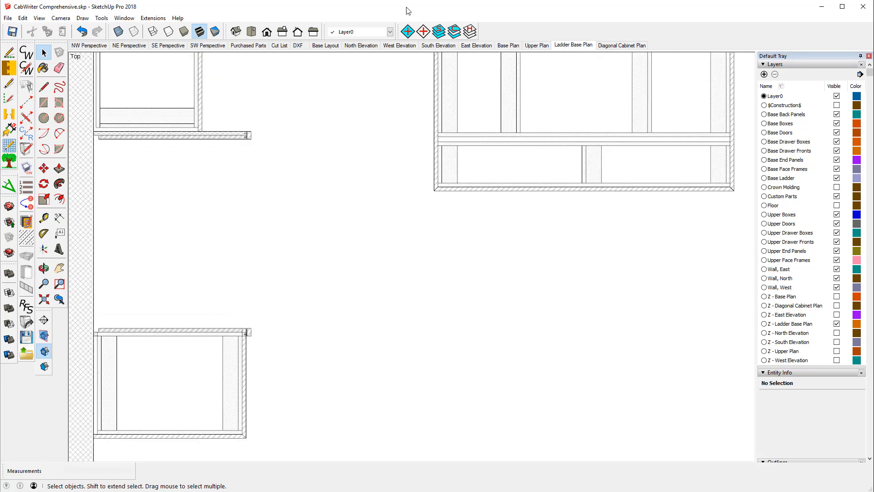
{"action": "left_click", "coordinate": [82, 18]}
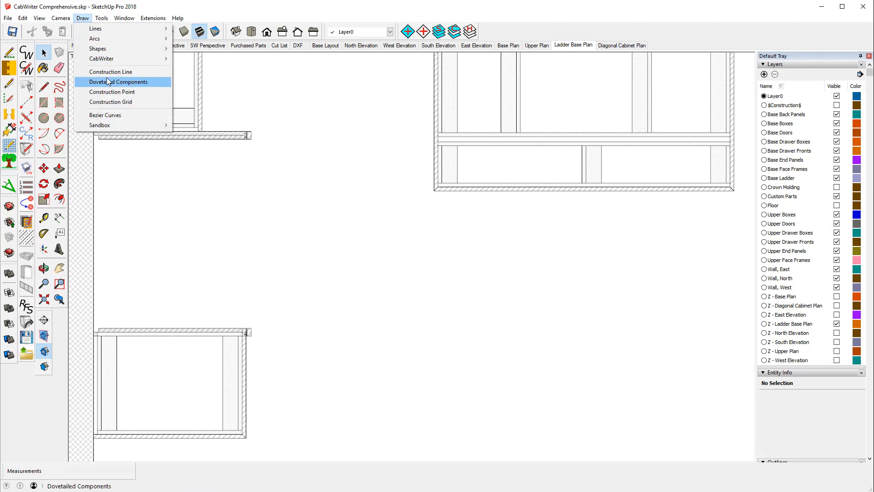
{"action": "mouse_move", "coordinate": [112, 61]}
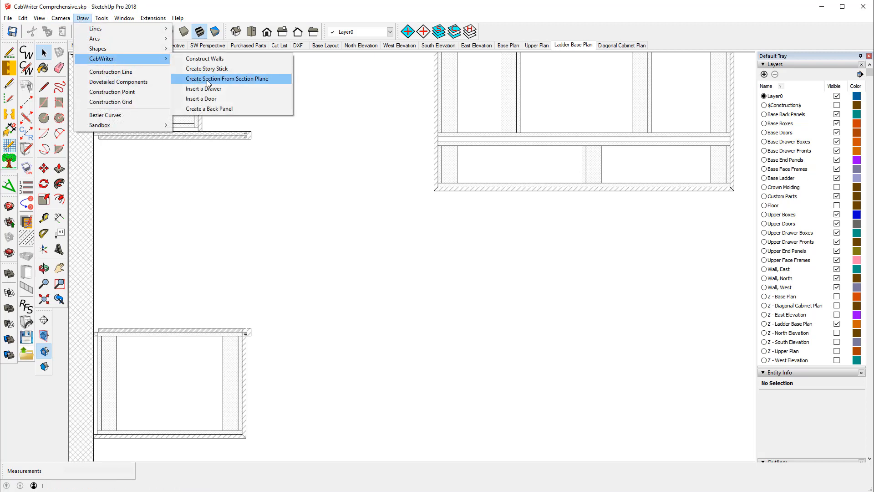
{"action": "left_click", "coordinate": [191, 80]}
{"action": "left_click", "coordinate": [405, 282]}
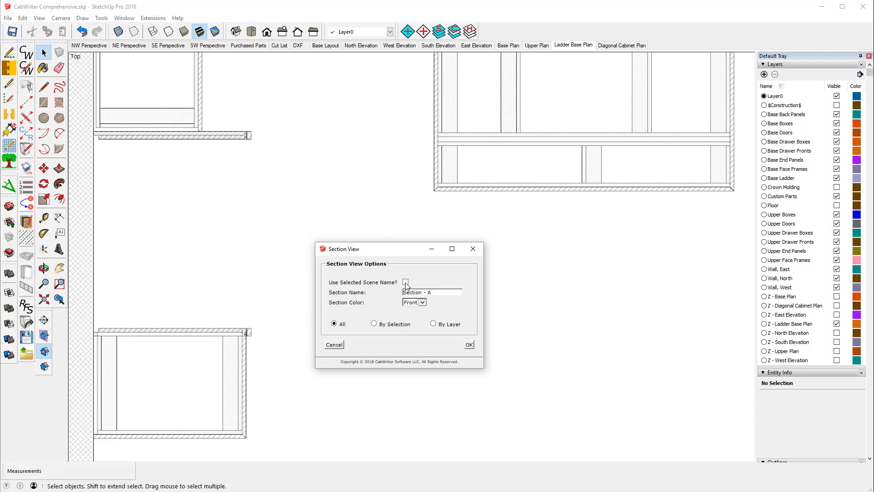
{"action": "left_click", "coordinate": [470, 346]}
{"action": "left_click", "coordinate": [401, 334]}
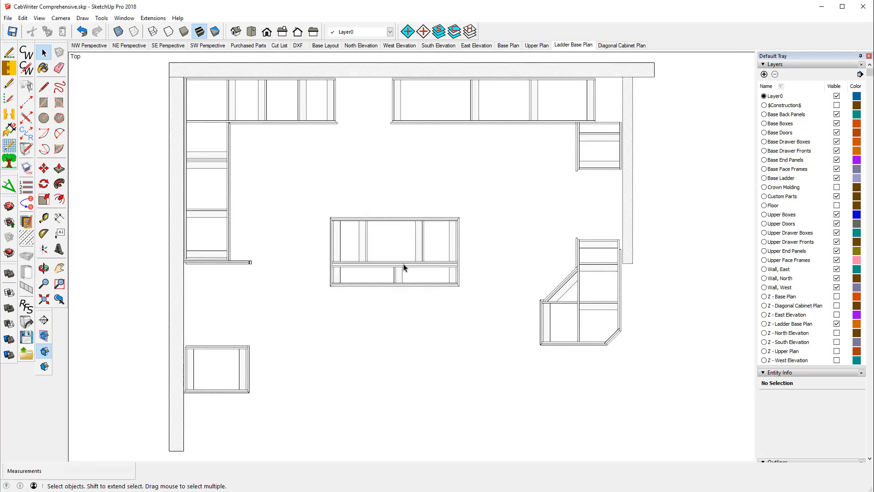
Display the Diagonal Cabinet Plan scene to review its section
{"action": "left_click", "coordinate": [617, 46]}
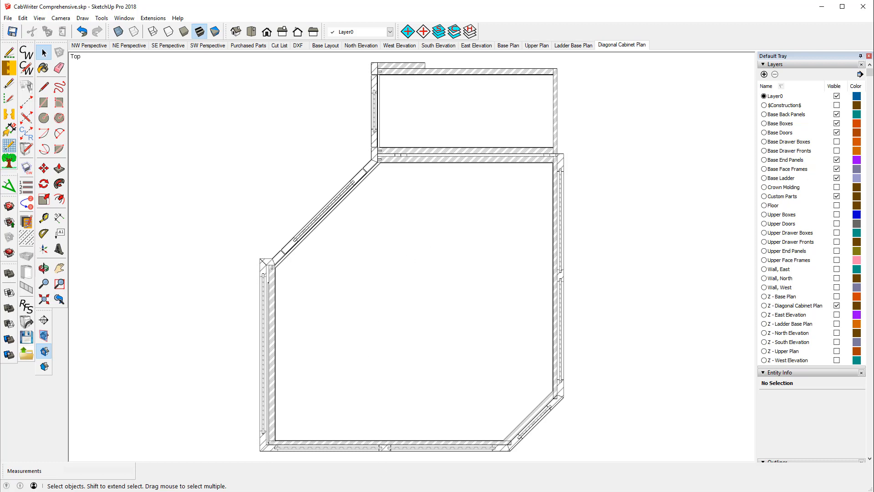
Switch to LayOut and review the paper size, orientation and margin settings in the untitled document's setup
{"action": "key", "text": "alt+Tab"}
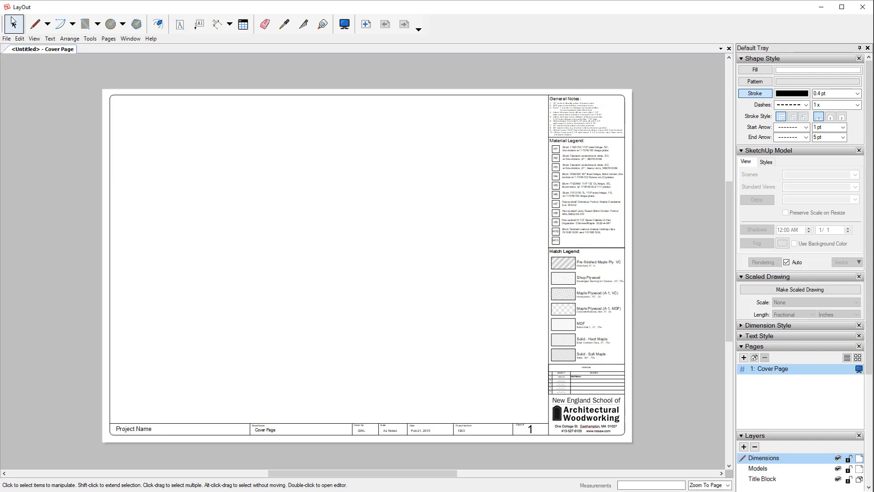
{"action": "left_click", "coordinate": [7, 39]}
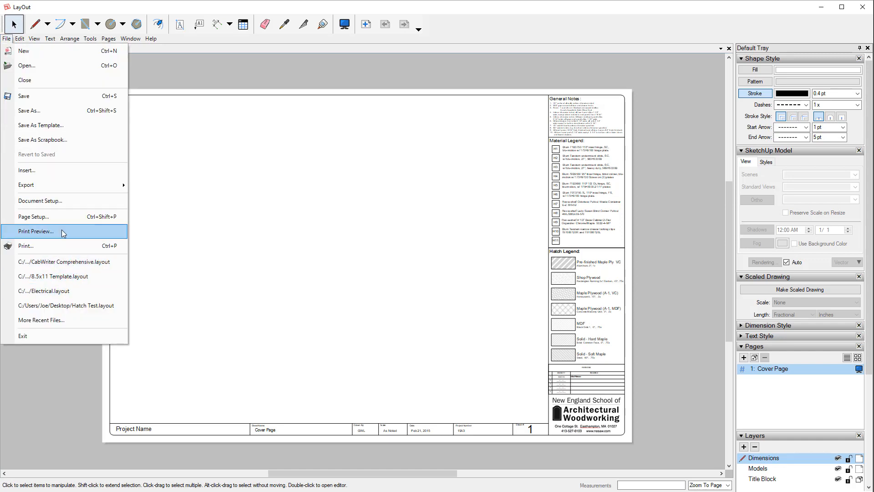
{"action": "left_click", "coordinate": [56, 201]}
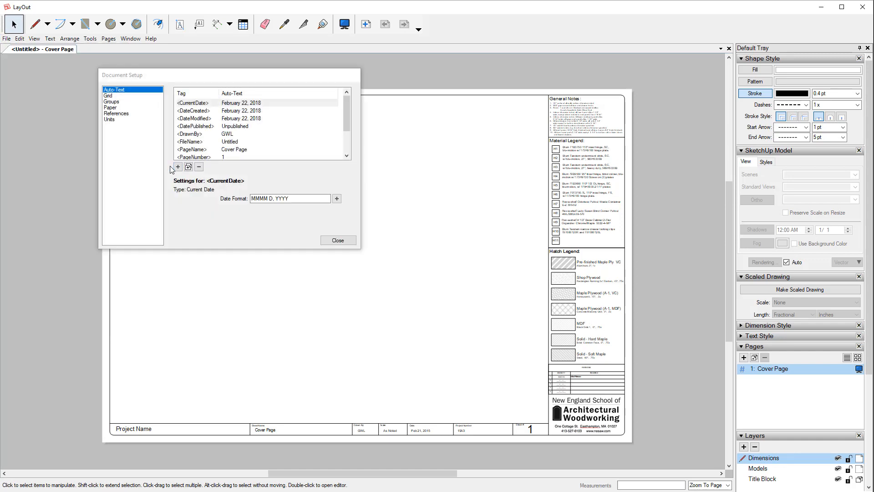
{"action": "left_click", "coordinate": [110, 107]}
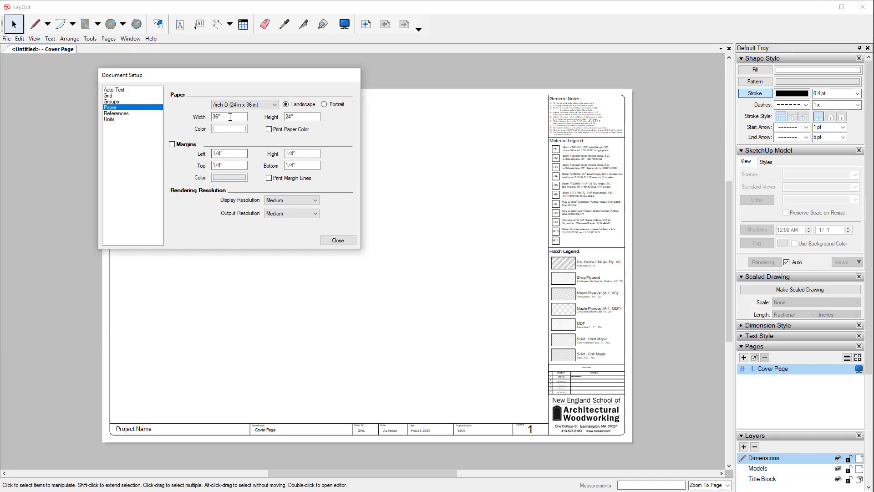
{"action": "left_click", "coordinate": [301, 113]}
{"action": "left_click", "coordinate": [464, 119]}
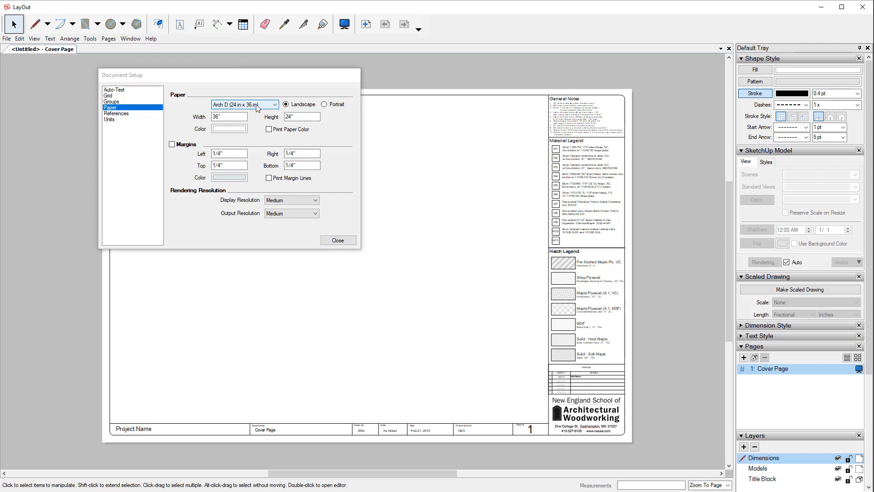
{"action": "left_click", "coordinate": [337, 240]}
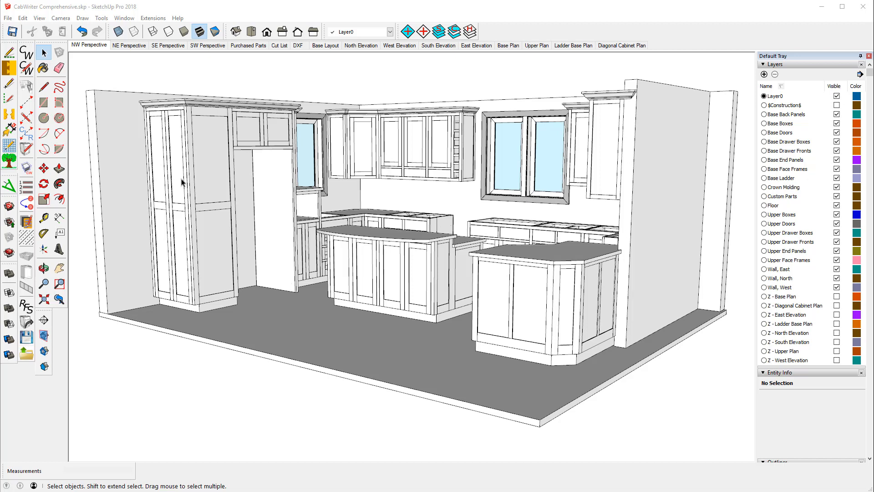
{"action": "left_click", "coordinate": [8, 18]}
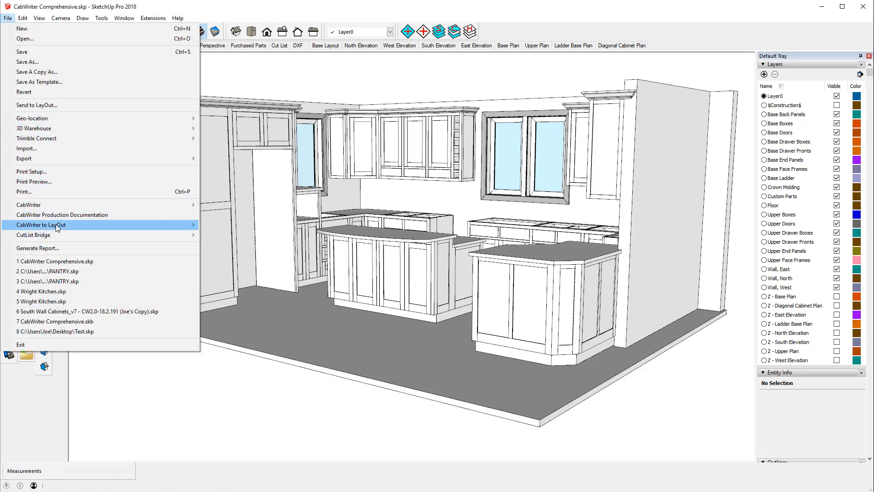
{"action": "mouse_move", "coordinate": [57, 228]}
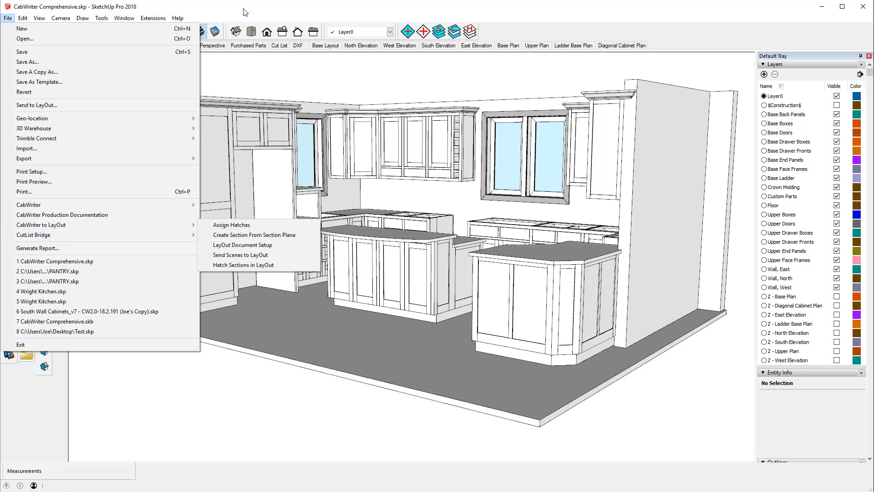
{"action": "left_click", "coordinate": [256, 9]}
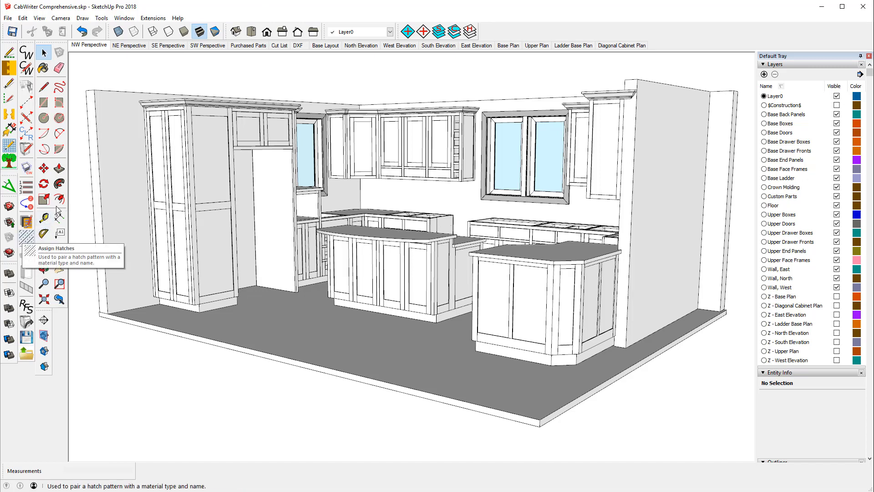
{"action": "left_click", "coordinate": [83, 19]}
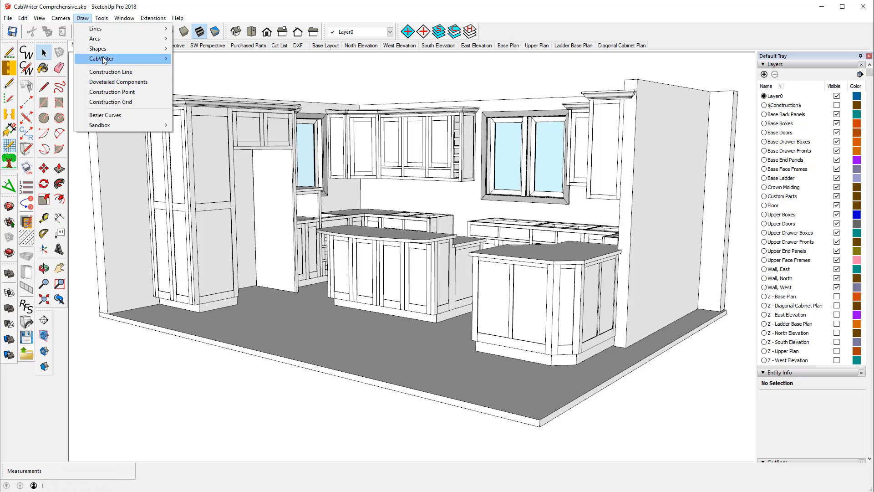
{"action": "mouse_move", "coordinate": [105, 59]}
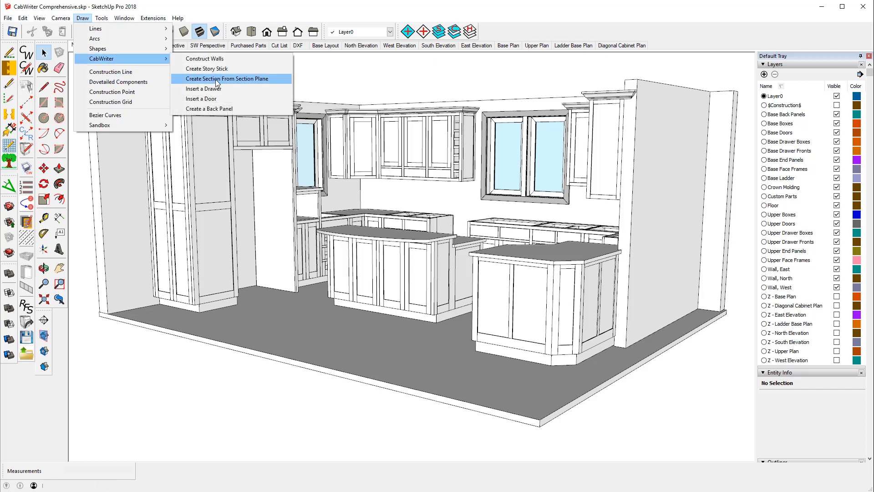
{"action": "left_click", "coordinate": [345, 82]}
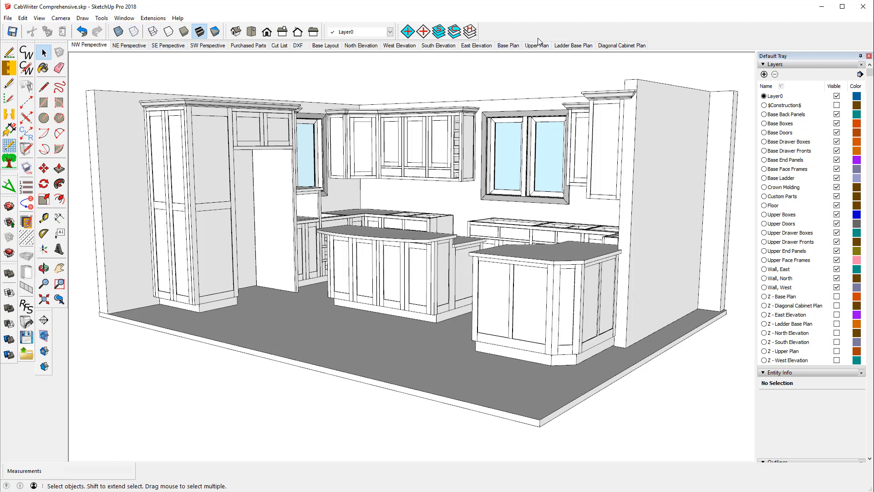
Configure CabWriter's LayOut document setup with Arch D - 24 in x 36 in paper and the Arch D NESAW template
{"action": "left_click", "coordinate": [8, 19]}
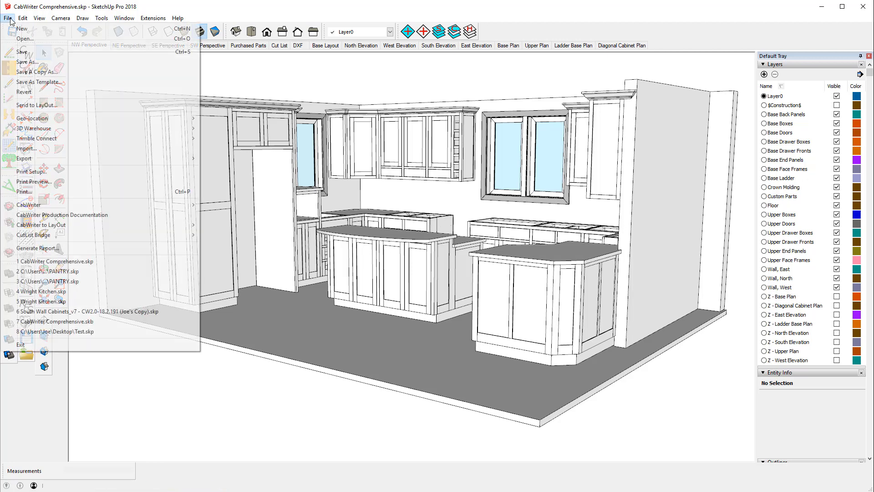
{"action": "mouse_move", "coordinate": [43, 209]}
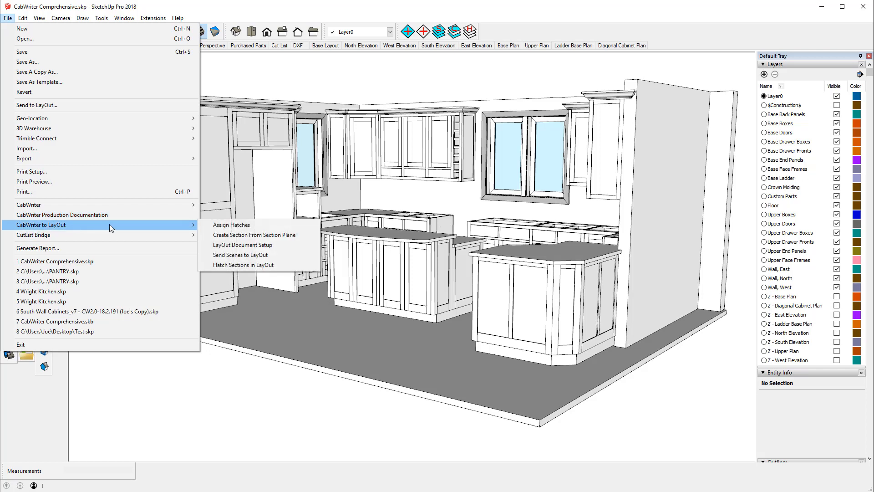
{"action": "mouse_move", "coordinate": [187, 235]}
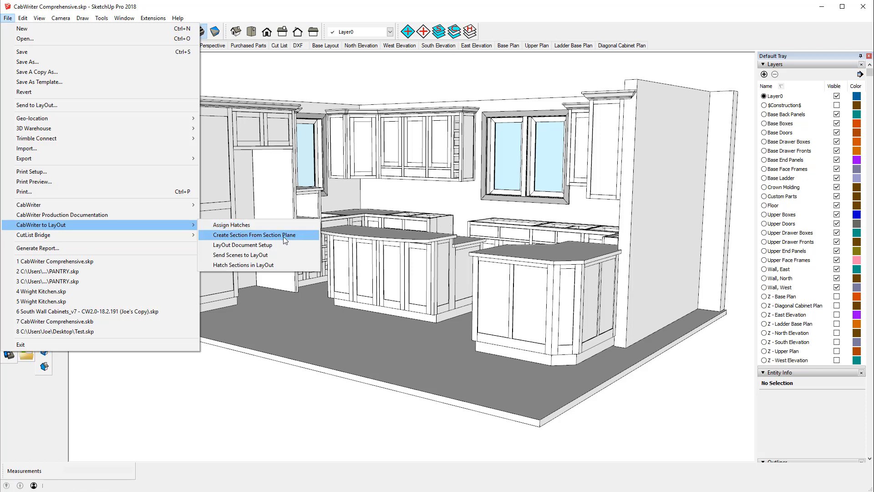
{"action": "left_click", "coordinate": [241, 246]}
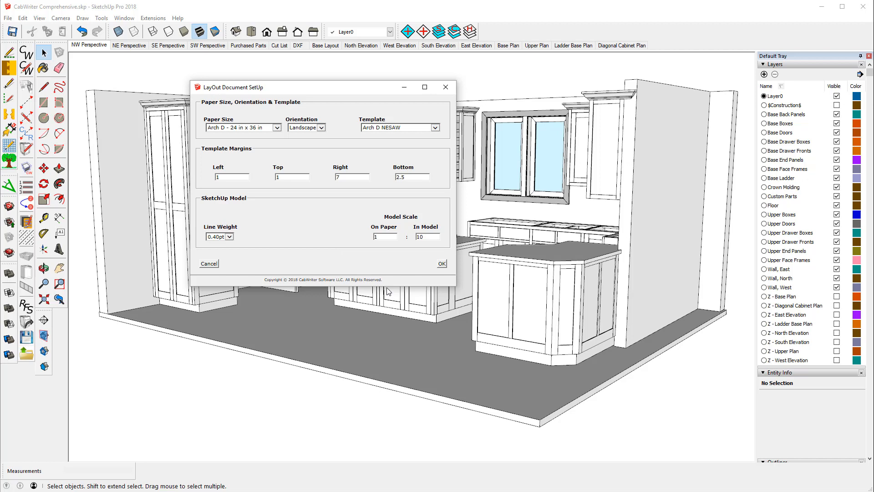
{"action": "left_click", "coordinate": [277, 128]}
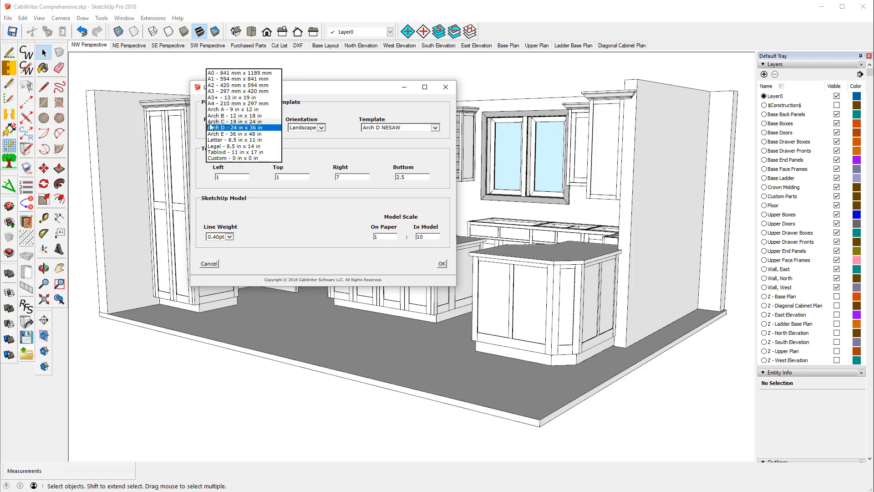
{"action": "left_click", "coordinate": [256, 128]}
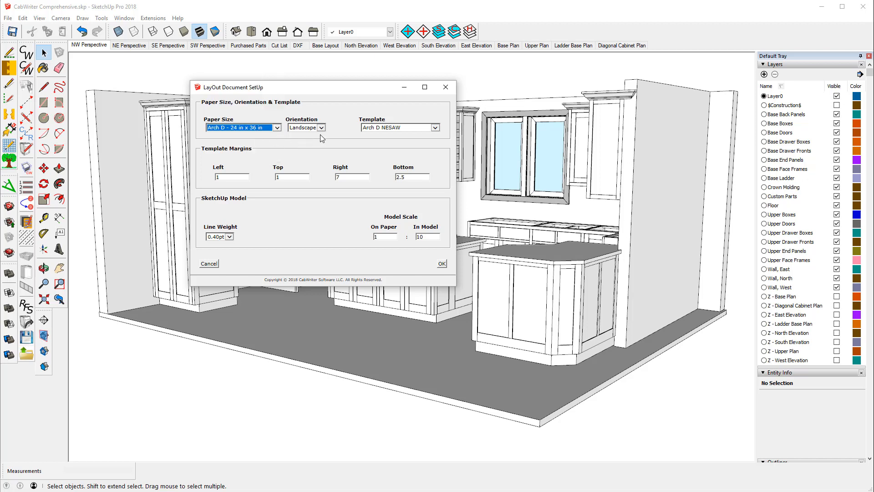
{"action": "left_click", "coordinate": [436, 128]}
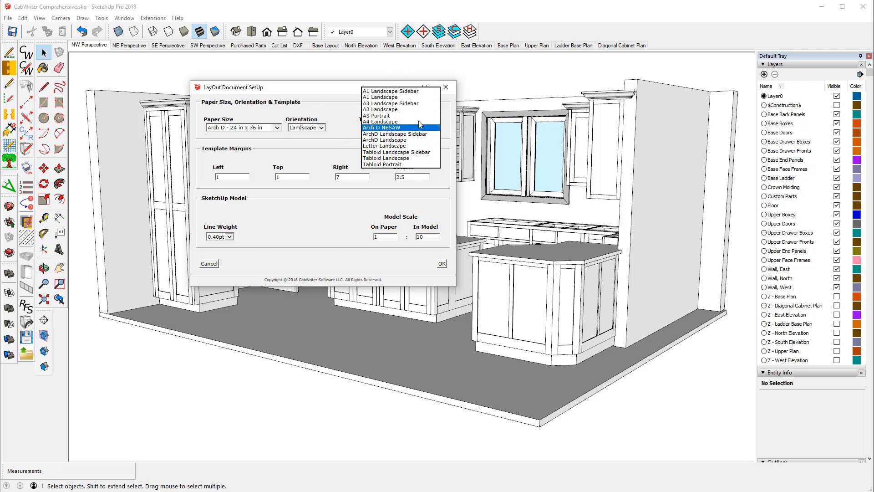
{"action": "left_click", "coordinate": [387, 128]}
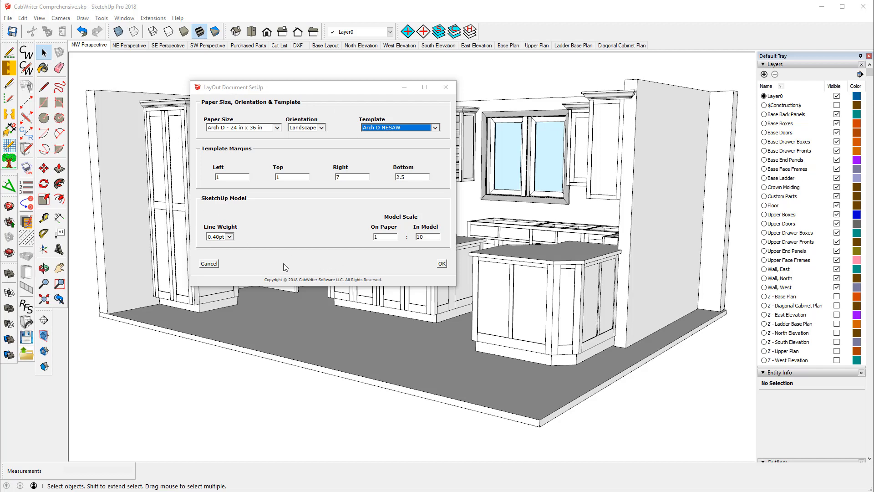
{"action": "left_click", "coordinate": [441, 264]}
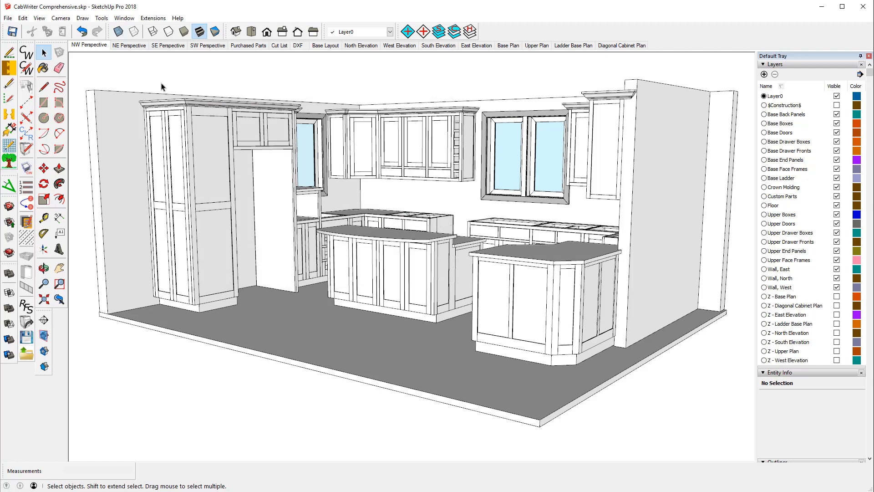
Send the kitchen model's scenes to LayOut with CabWriter, saving the modified model first
{"action": "left_click", "coordinate": [7, 18]}
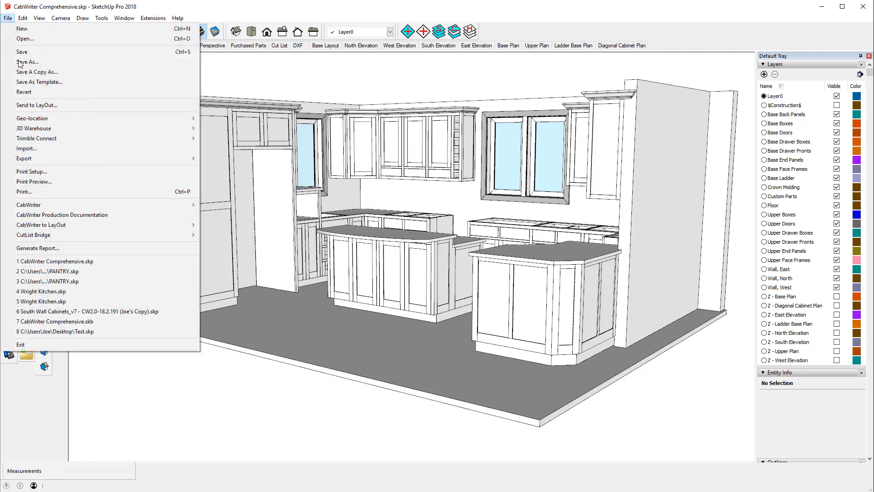
{"action": "mouse_move", "coordinate": [29, 226]}
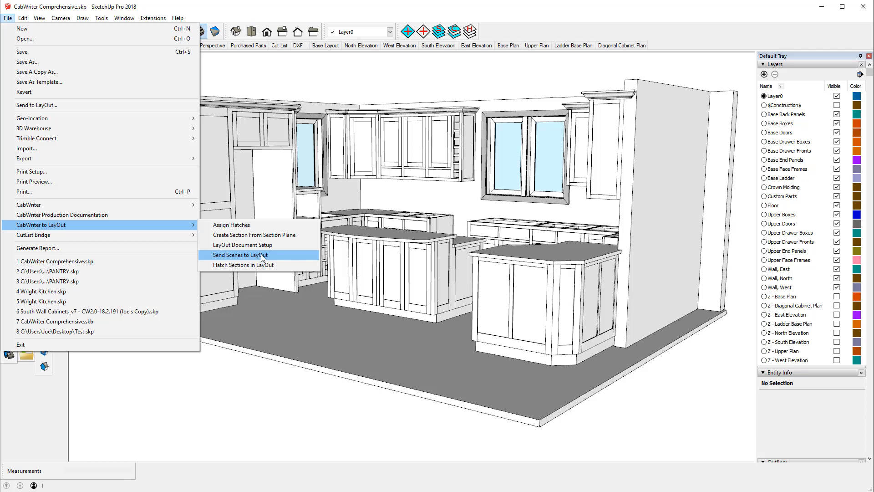
{"action": "left_click", "coordinate": [262, 255]}
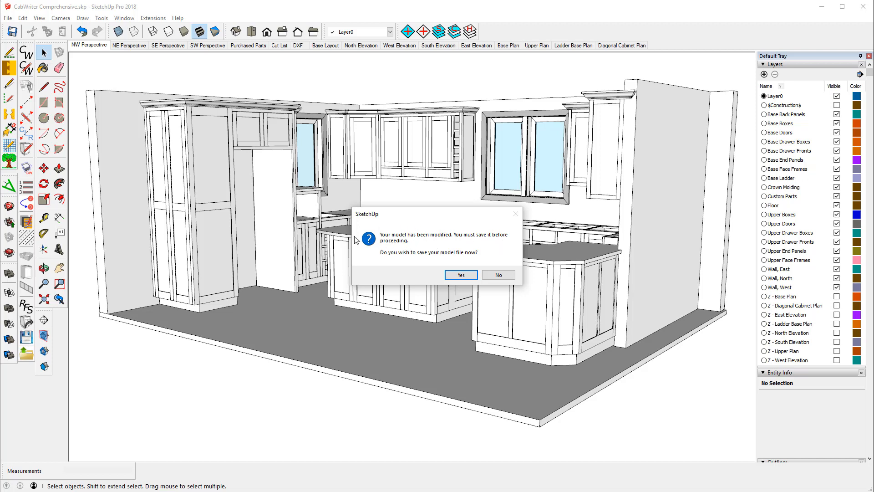
{"action": "left_click", "coordinate": [461, 275]}
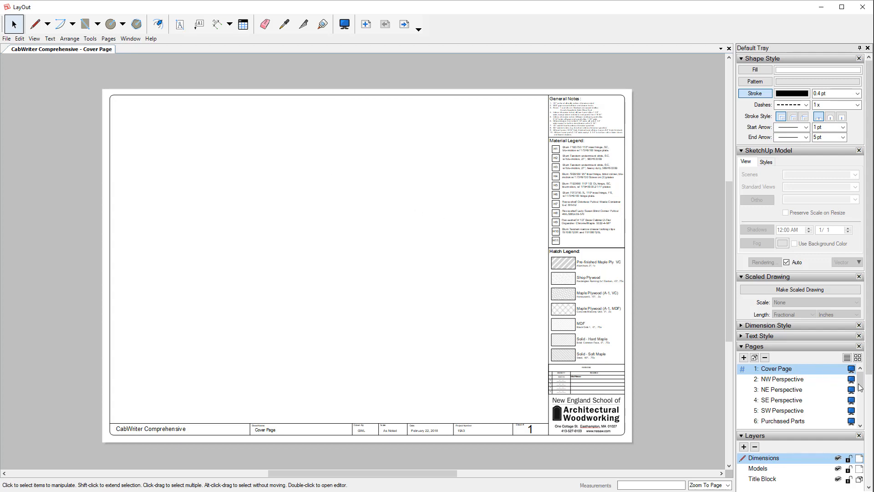
Look through the list of generated pages and open the NW Perspective page
{"action": "scroll", "coordinate": [863, 385], "scroll_direction": "down", "scroll_amount": 1}
{"action": "scroll", "coordinate": [859, 384], "scroll_direction": "up", "scroll_amount": 1}
{"action": "scroll", "coordinate": [780, 399], "scroll_direction": "down", "scroll_amount": 2}
{"action": "scroll", "coordinate": [781, 401], "scroll_direction": "down", "scroll_amount": 2}
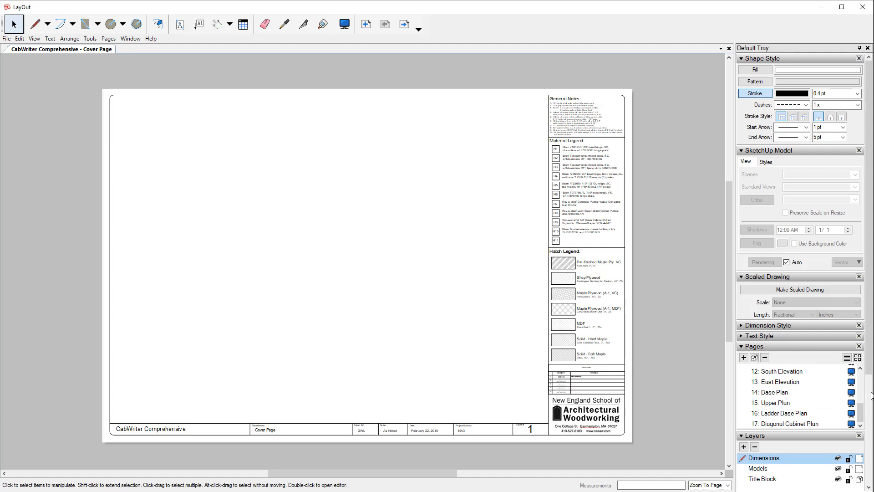
{"action": "left_click_drag", "start_coordinate": [861, 411], "coordinate": [861, 377]}
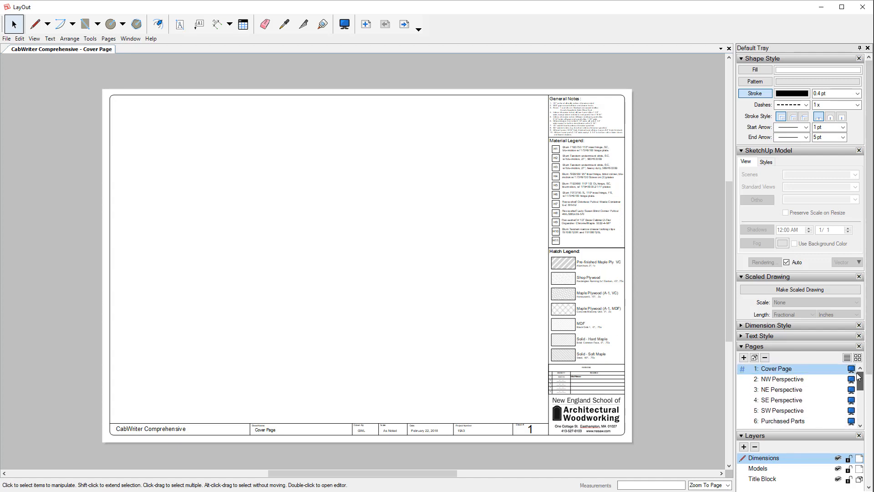
{"action": "left_click", "coordinate": [782, 379]}
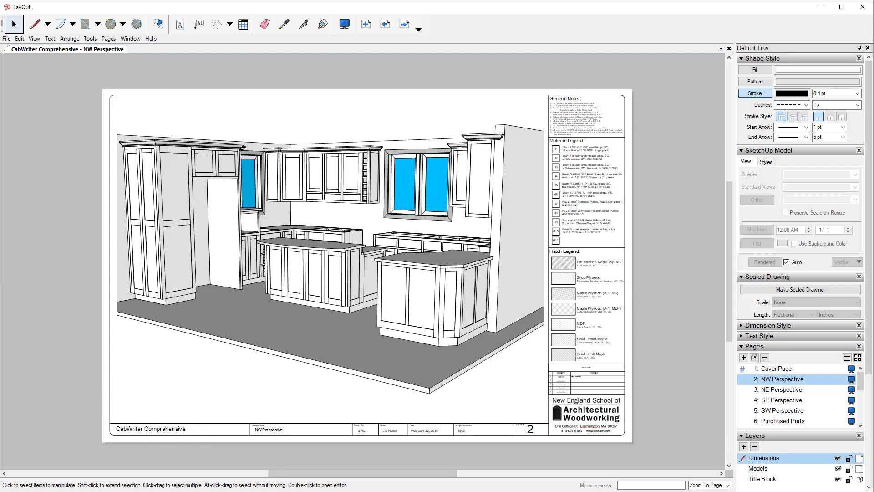
Switch to SketchUp and check the project name in the CabWriter project settings, leaving them without updating
{"action": "key", "text": "alt+Tab"}
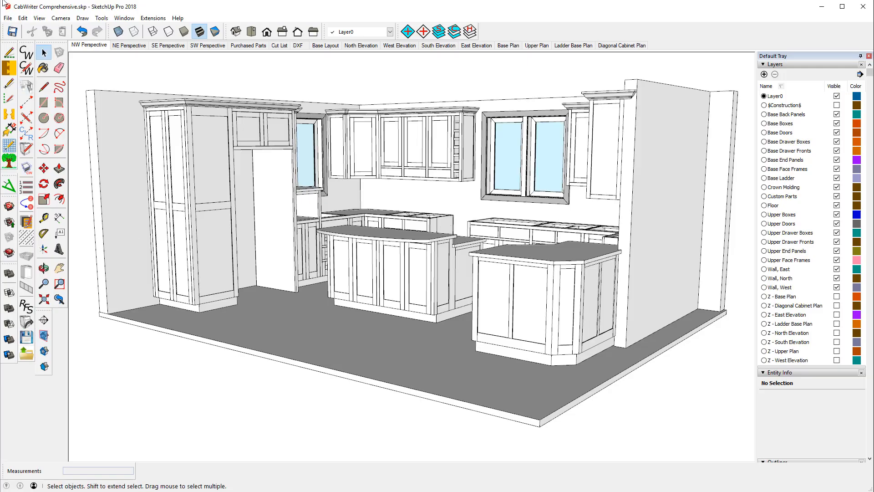
{"action": "left_click", "coordinate": [26, 69]}
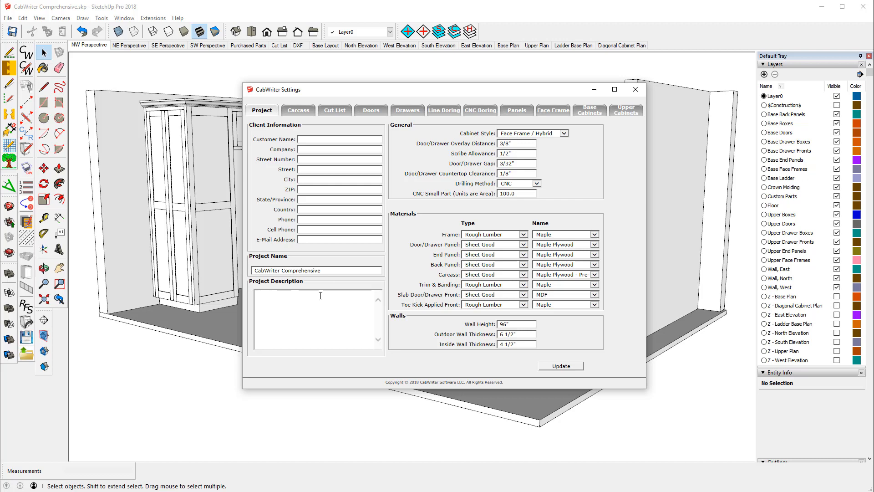
{"action": "left_click", "coordinate": [637, 89]}
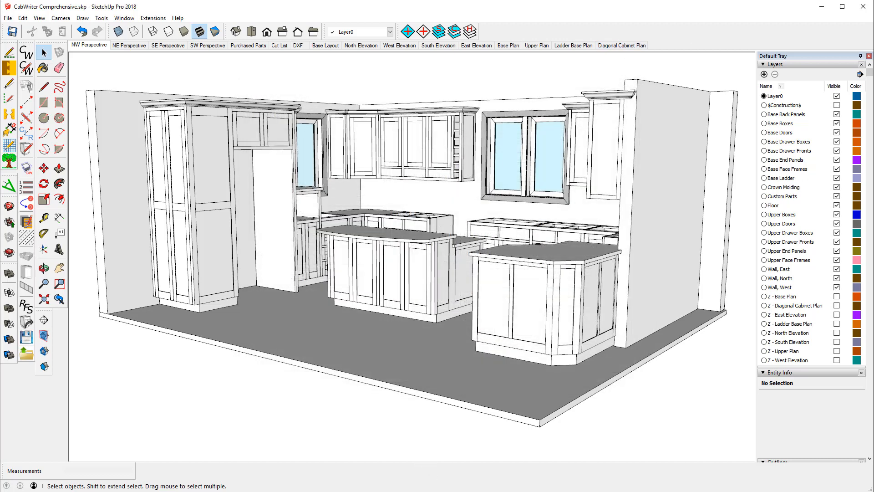
Return to LayOut, open the NE Perspective page and select its model viewport to examine its extents
{"action": "key", "text": "alt+Tab"}
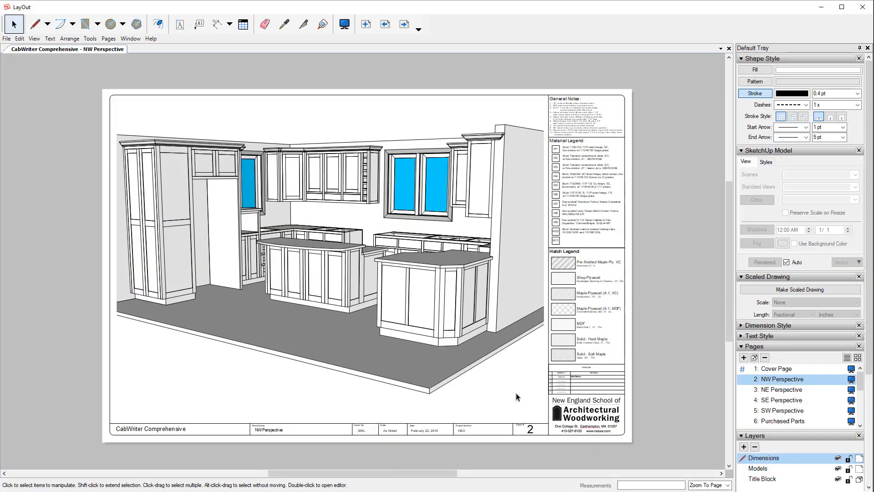
{"action": "left_click", "coordinate": [769, 390]}
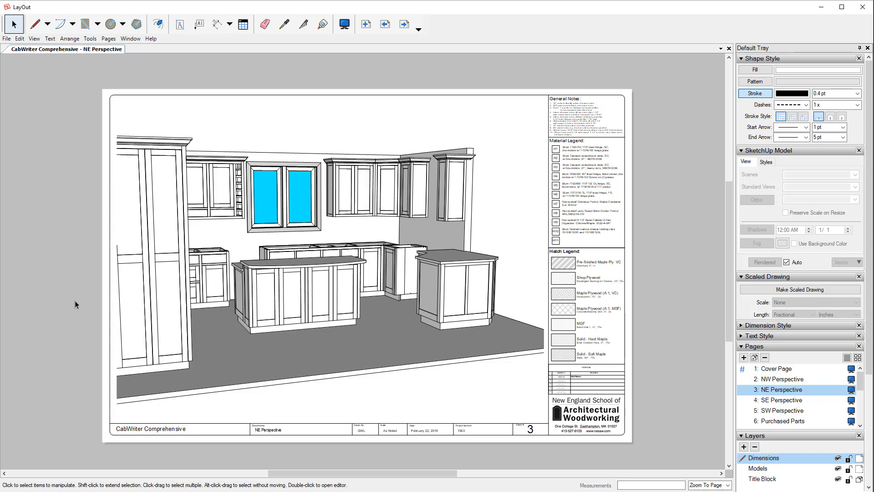
{"action": "left_click", "coordinate": [354, 233]}
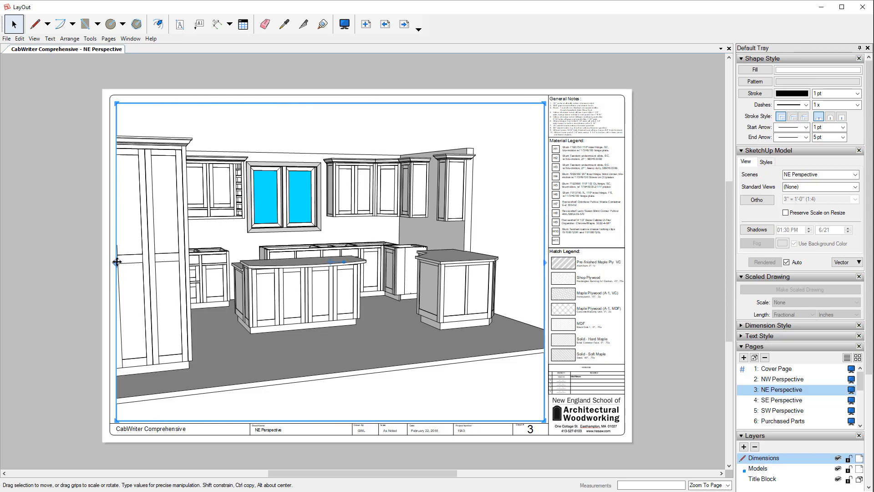
Resize the NE Perspective model viewport by pulling its upper-left corner inward and extending its left edge to the title block border
{"action": "left_click_drag", "start_coordinate": [117, 262], "coordinate": [117, 262]}
{"action": "left_click_drag", "start_coordinate": [116, 103], "coordinate": [120, 107]}
{"action": "left_click_drag", "start_coordinate": [133, 120], "coordinate": [145, 136]}
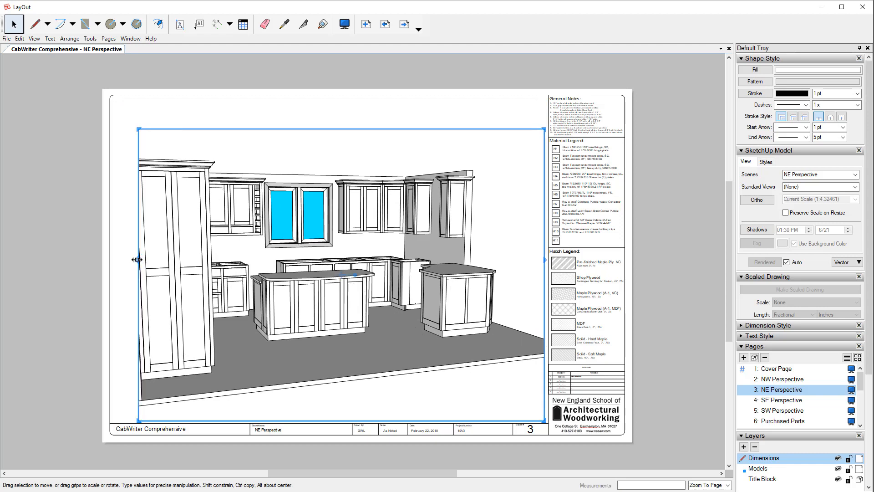
{"action": "left_click_drag", "start_coordinate": [137, 259], "coordinate": [109, 257]}
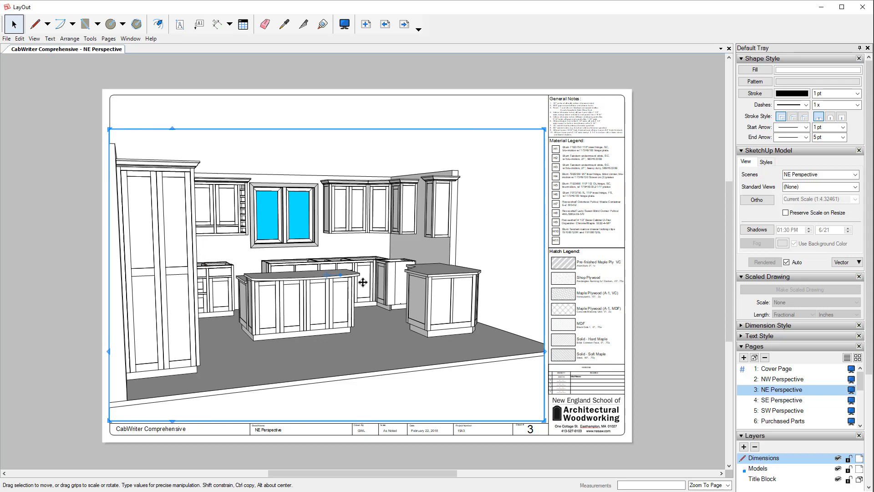
{"action": "left_click", "coordinate": [387, 113]}
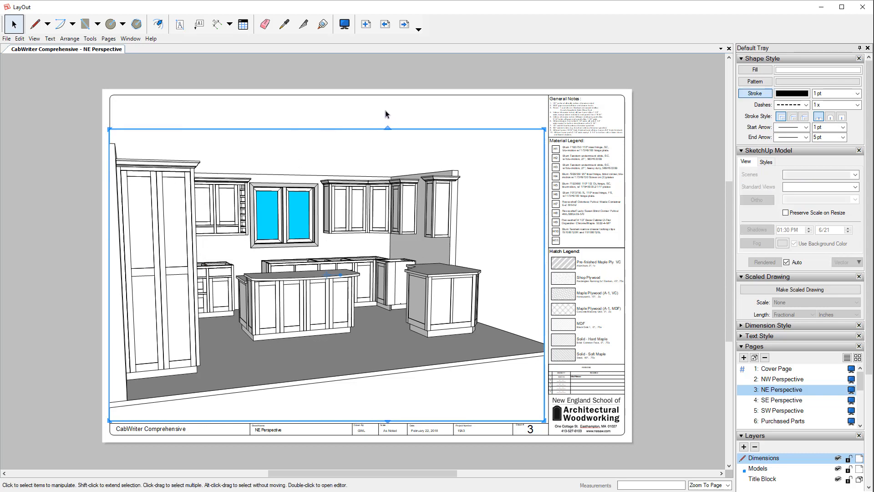
Review the NW Perspective, SE Perspective and SW Perspective pages one after another
{"action": "left_click", "coordinate": [790, 381]}
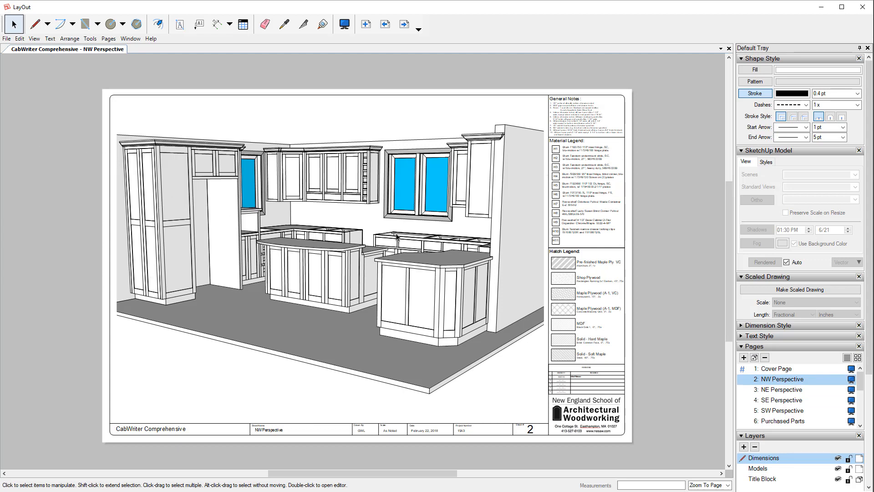
{"action": "left_click", "coordinate": [795, 400]}
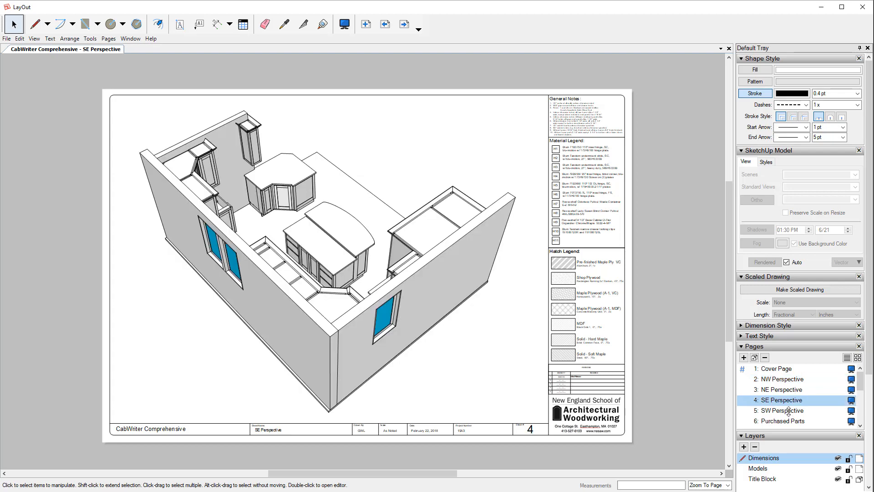
{"action": "left_click", "coordinate": [789, 411]}
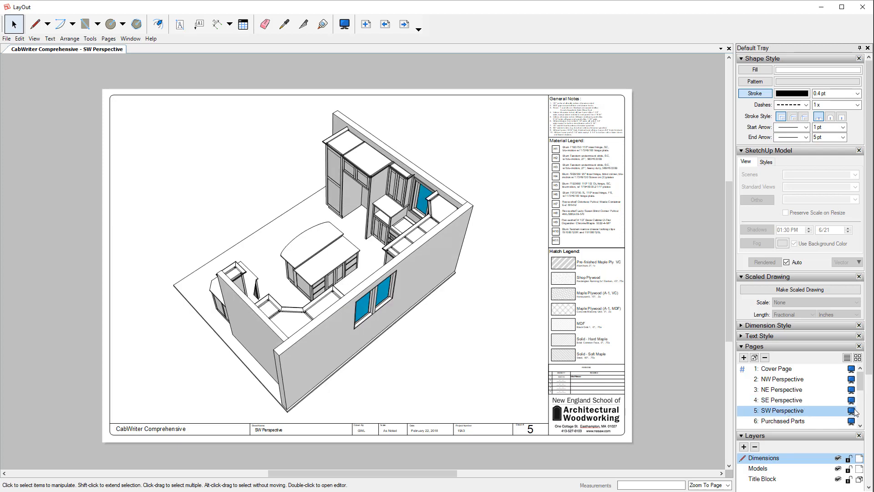
Open the Purchased Parts page and set its model viewport scale to 1" = 9" (1 = 9)
{"action": "left_click_drag", "start_coordinate": [860, 385], "coordinate": [861, 403]}
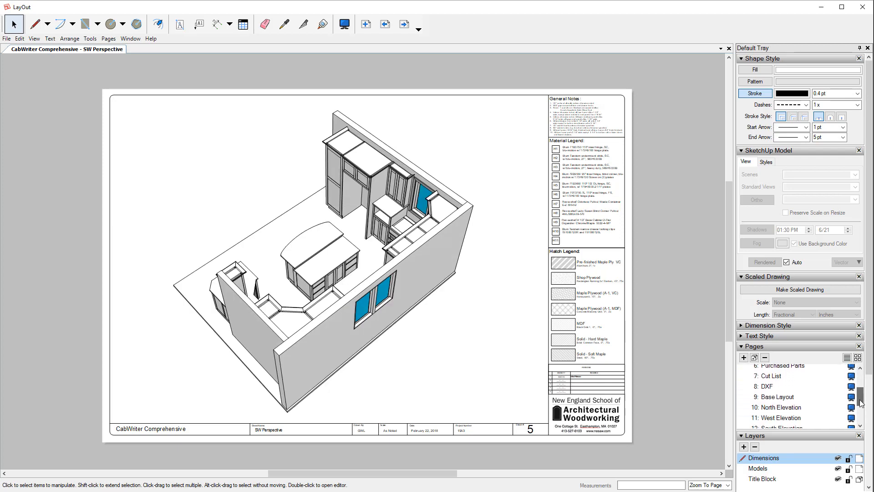
{"action": "left_click", "coordinate": [797, 368]}
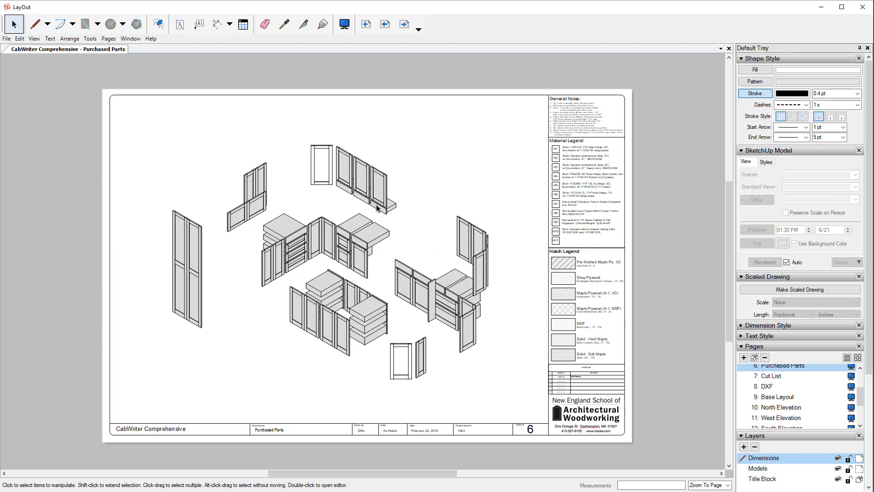
{"action": "left_click", "coordinate": [358, 229]}
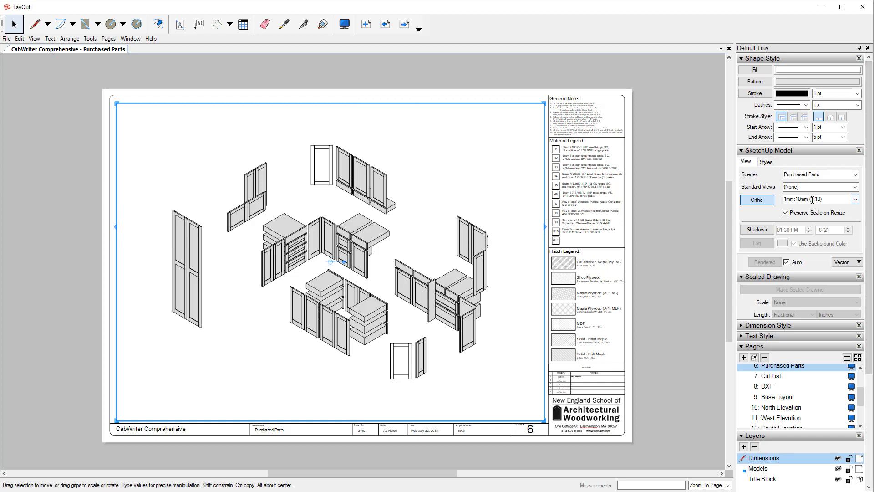
{"action": "left_click", "coordinate": [856, 200]}
{"action": "left_click_drag", "start_coordinate": [854, 276], "coordinate": [846, 213]}
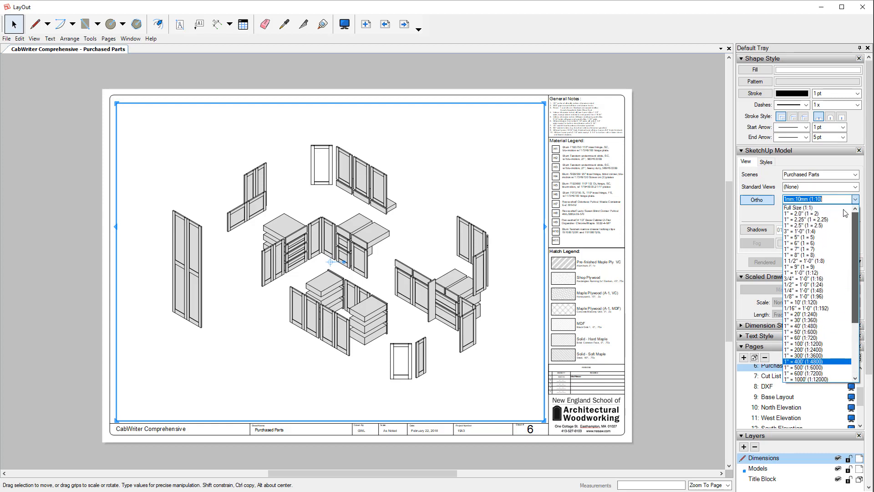
{"action": "left_click", "coordinate": [798, 267]}
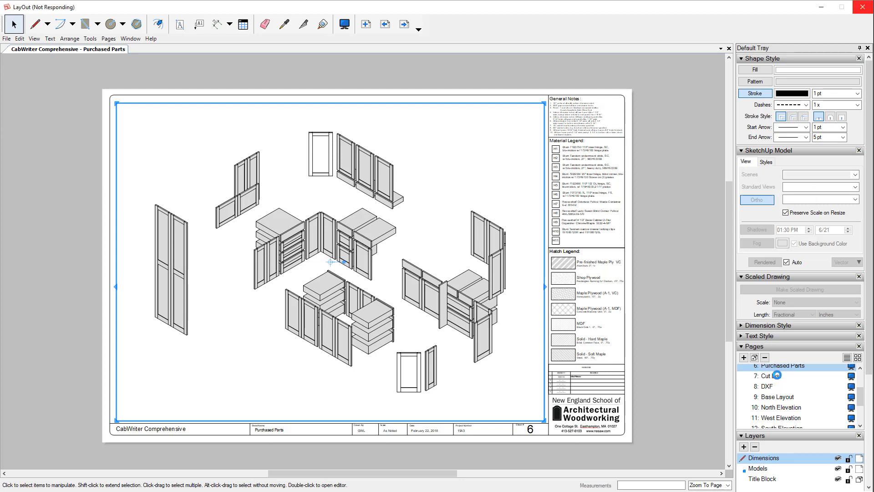
Try a 1" = 9" scale on the Cut List page's model viewport and undo the change
{"action": "left_click", "coordinate": [782, 378]}
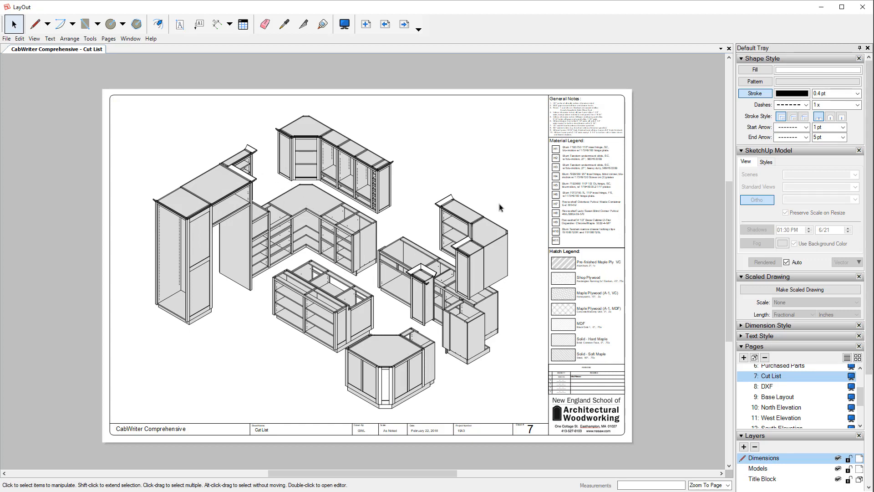
{"action": "left_click", "coordinate": [465, 278]}
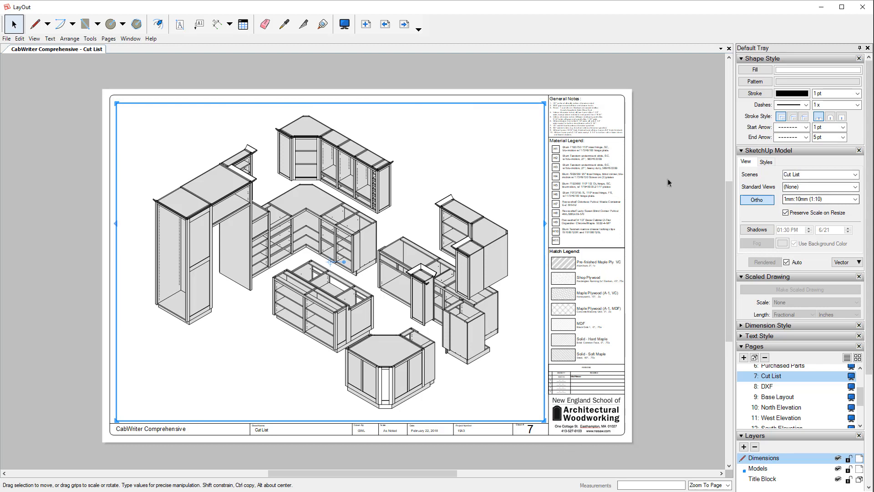
{"action": "left_click", "coordinate": [854, 200]}
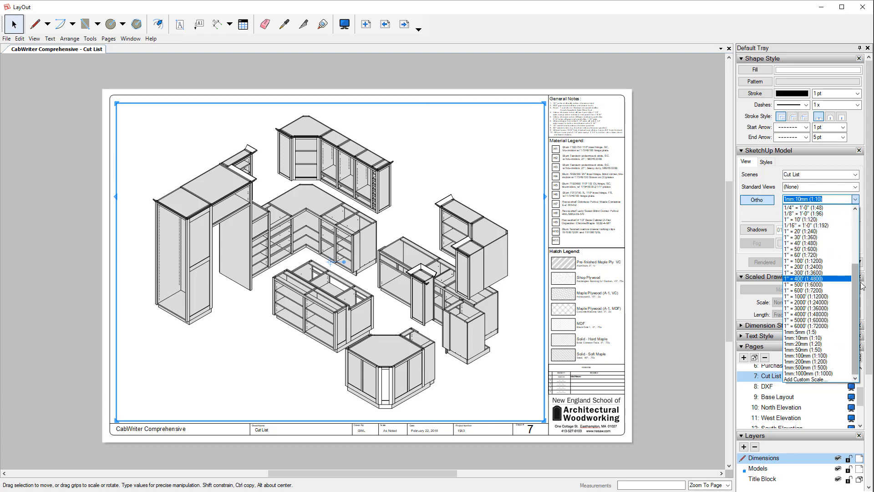
{"action": "left_click_drag", "start_coordinate": [856, 278], "coordinate": [855, 204]}
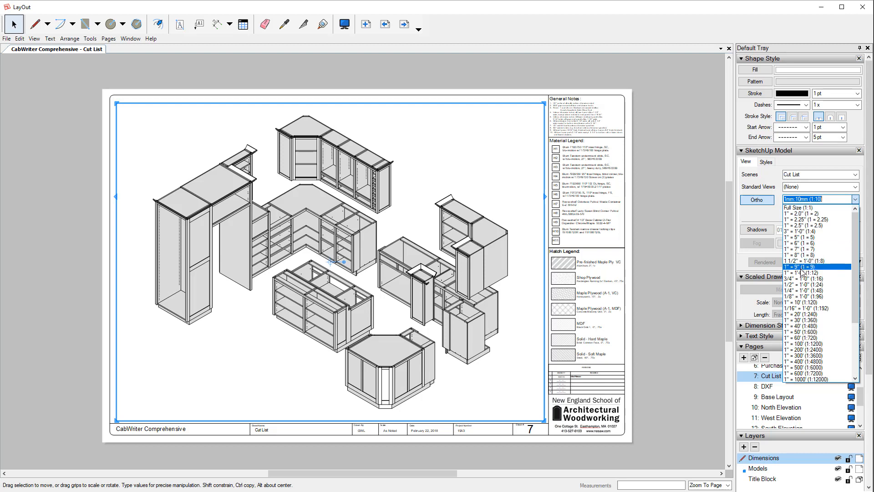
{"action": "key", "text": "Escape"}
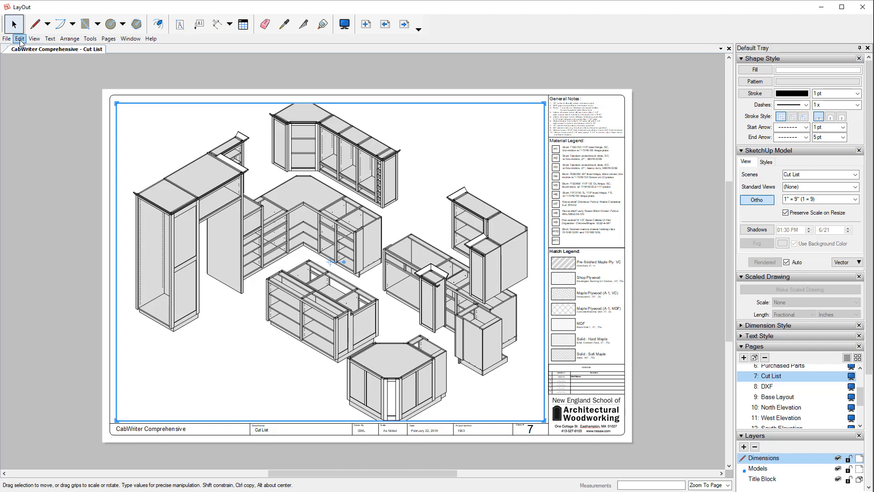
{"action": "left_click", "coordinate": [20, 39]}
{"action": "left_click", "coordinate": [33, 52]}
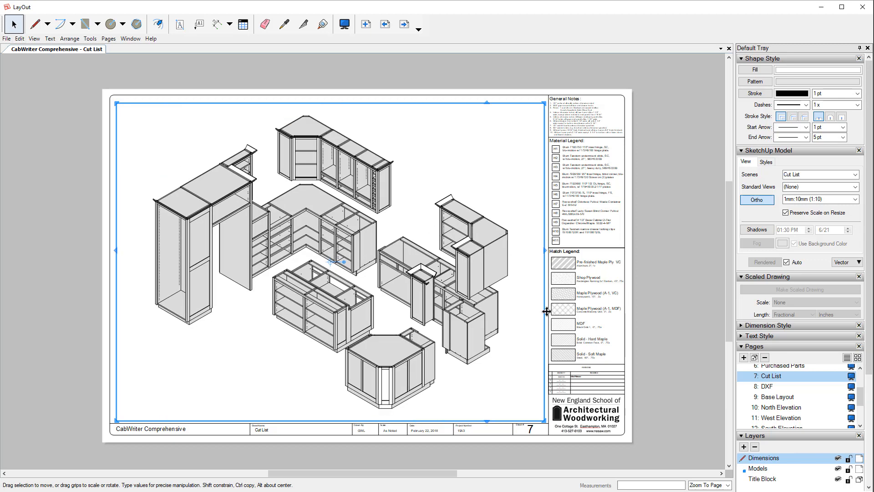
Review the DXF and Base Layout pages
{"action": "left_click", "coordinate": [769, 387]}
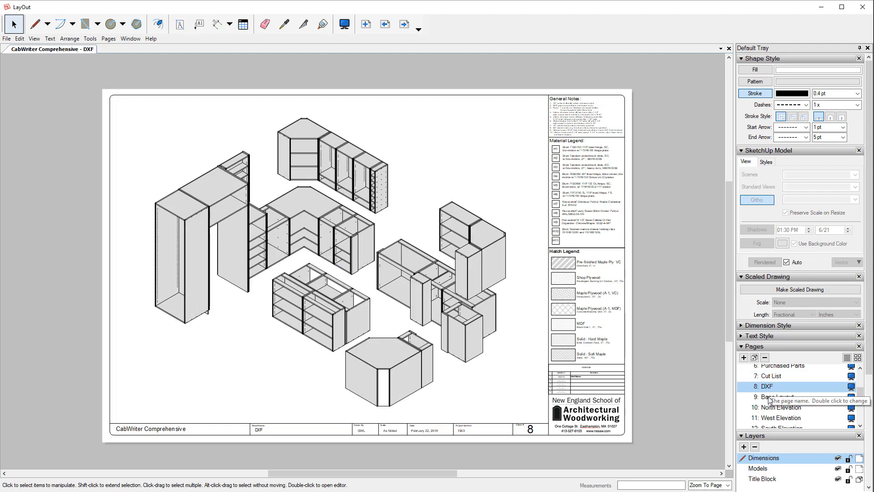
{"action": "left_click", "coordinate": [770, 398]}
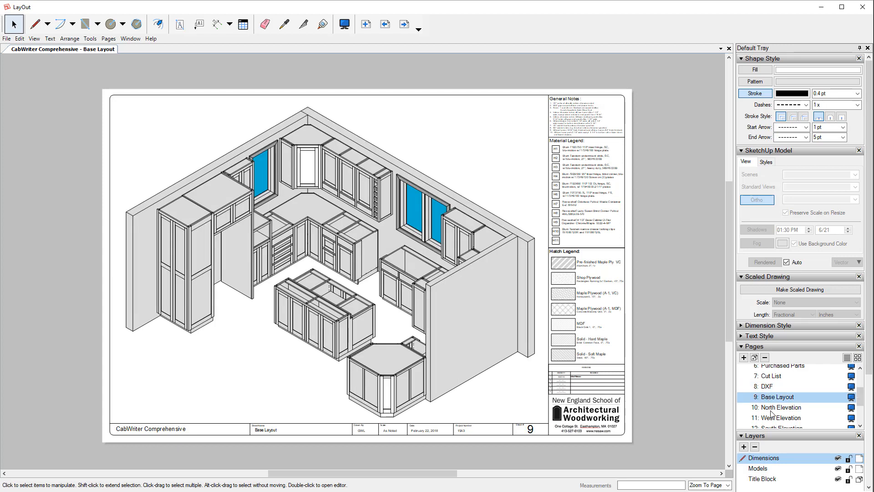
Open the North Elevation page and set its model viewport scale to 1" = 8" (1 = 8)
{"action": "left_click", "coordinate": [771, 408]}
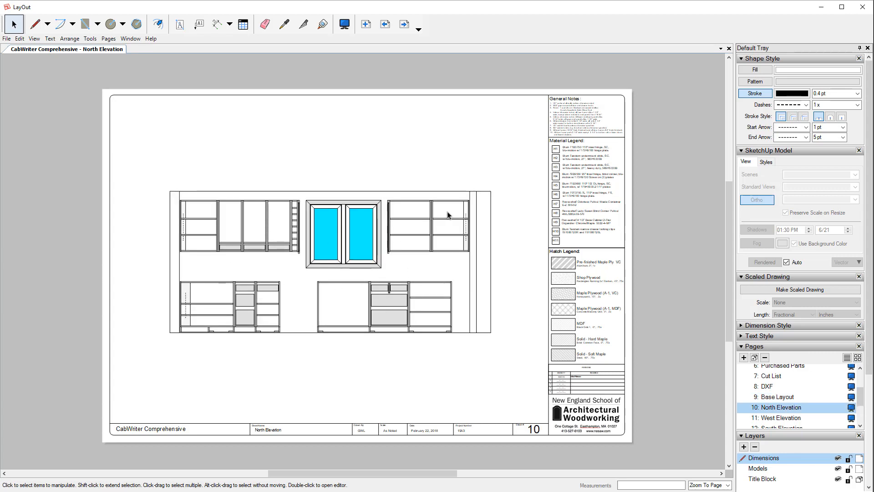
{"action": "left_click", "coordinate": [388, 235]}
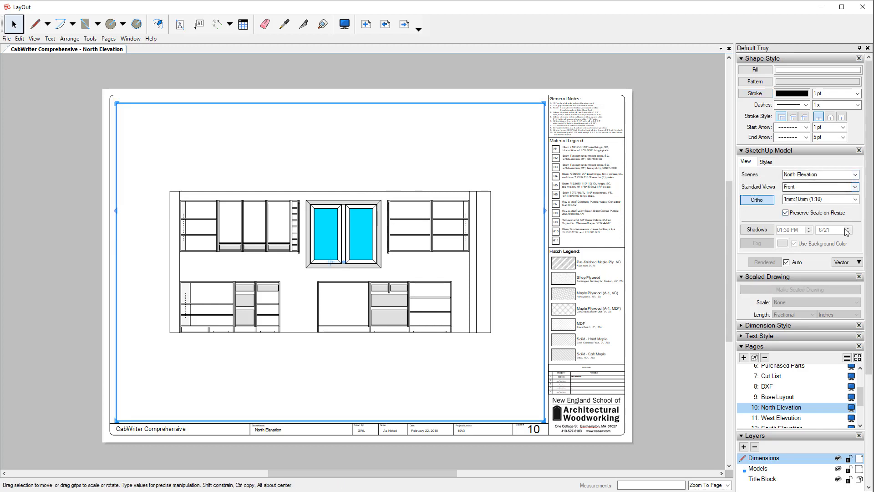
{"action": "left_click", "coordinate": [856, 200]}
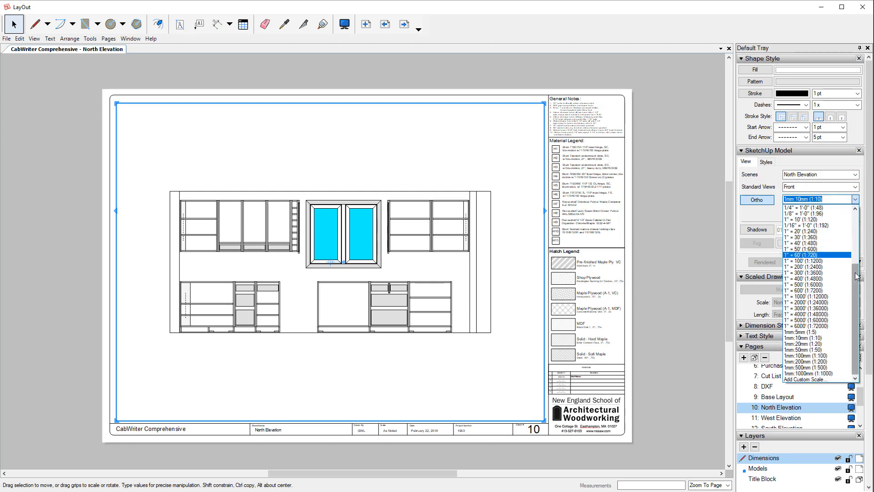
{"action": "scroll", "coordinate": [857, 275], "scroll_direction": "up", "scroll_amount": 5}
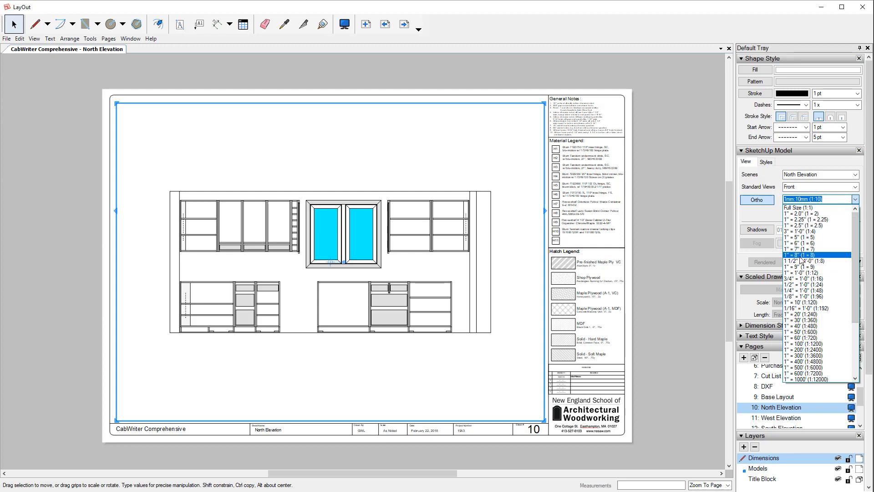
{"action": "left_click", "coordinate": [797, 255]}
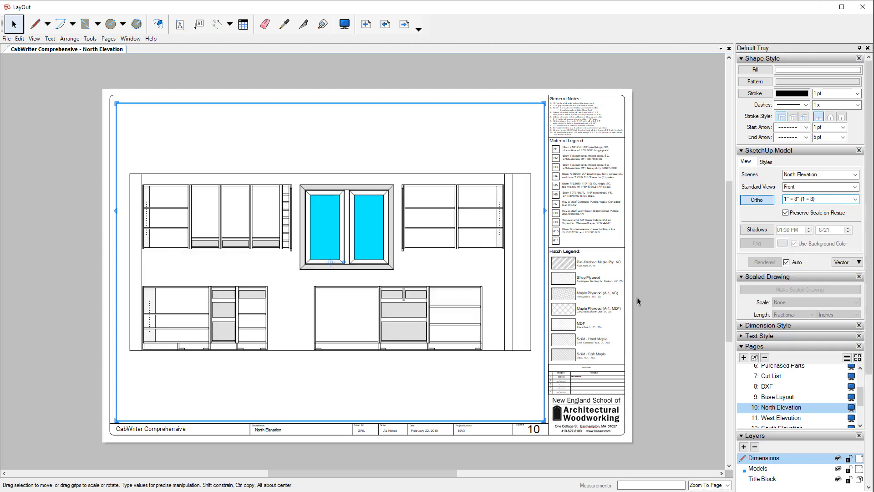
{"action": "left_click", "coordinate": [663, 166]}
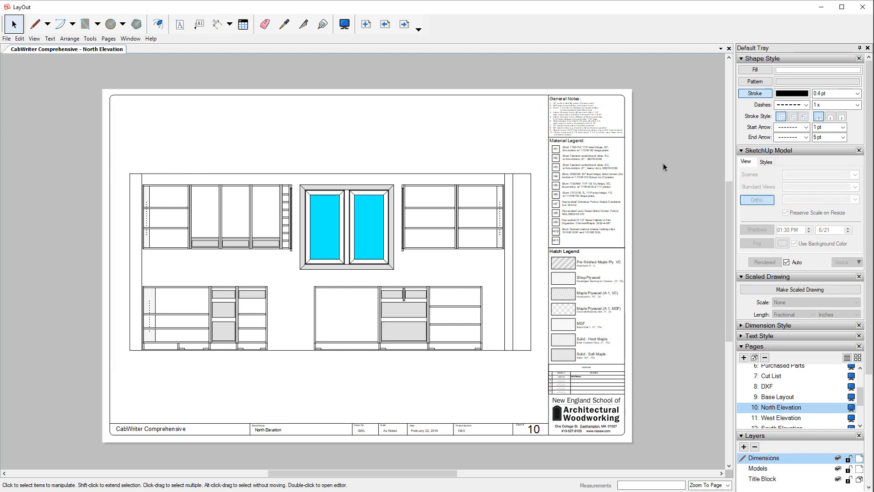
Open the West Elevation page and set its model viewport scale to 1" = 7" (1 = 7)
{"action": "left_click", "coordinate": [788, 418]}
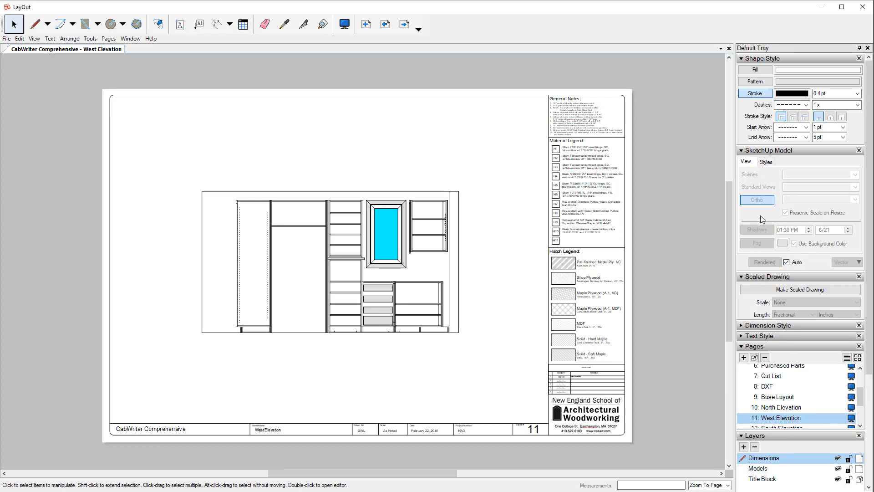
{"action": "left_click", "coordinate": [428, 286]}
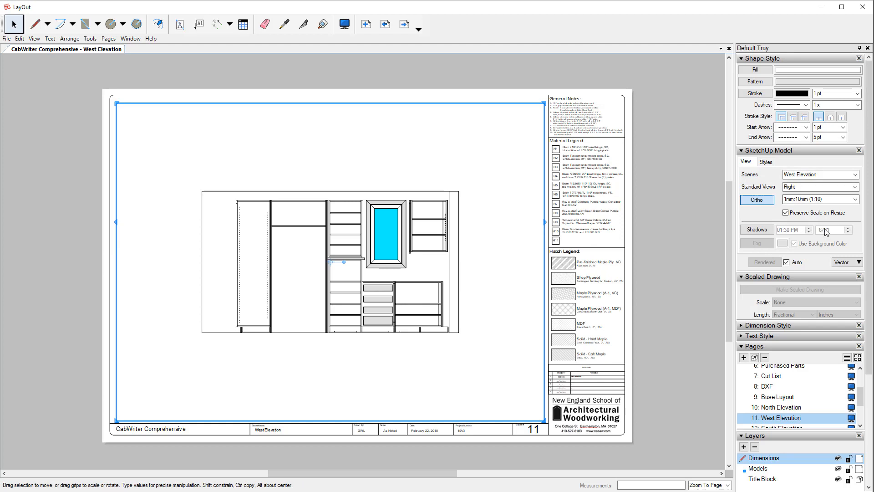
{"action": "left_click", "coordinate": [856, 201]}
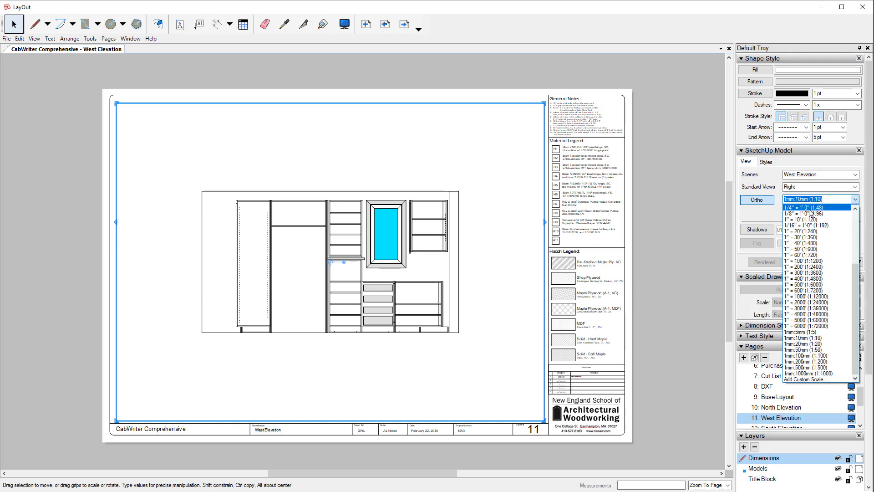
{"action": "scroll", "coordinate": [819, 224], "scroll_direction": "up", "scroll_amount": 4}
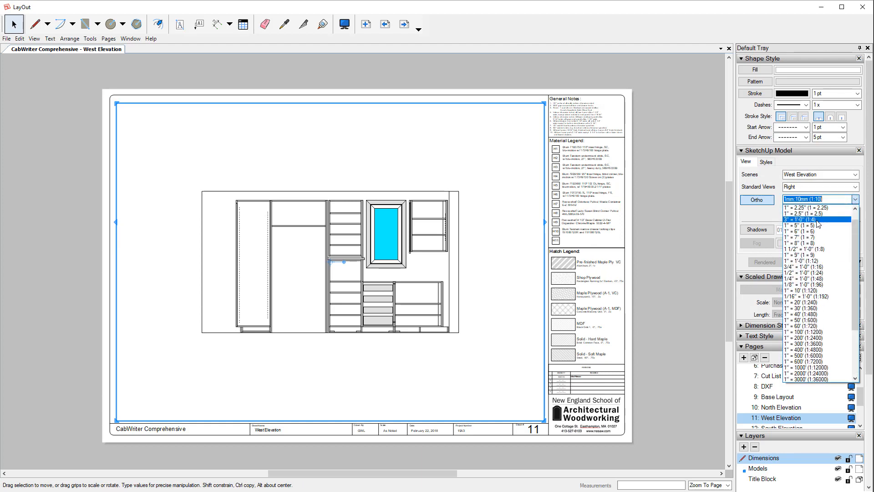
{"action": "left_click", "coordinate": [805, 236]}
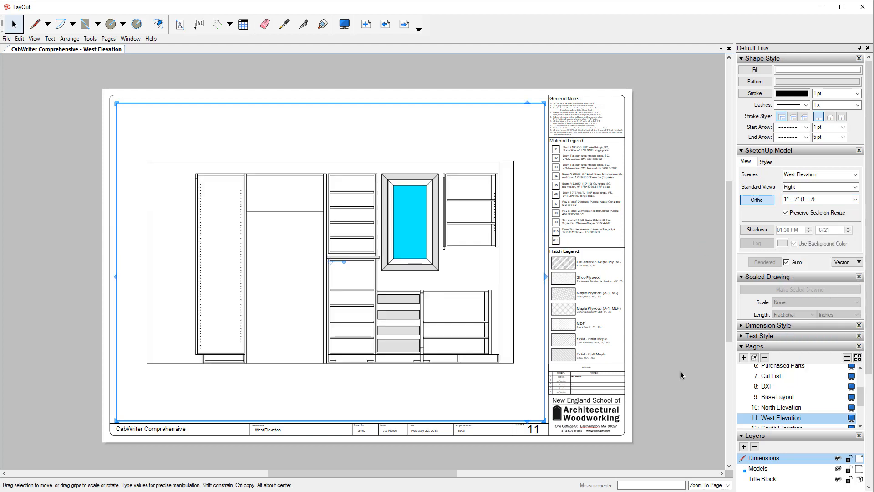
Open the South Elevation page, try a 1" = 7" scale on its model viewport and settle on 1" = 8" (1 = 8)
{"action": "scroll", "coordinate": [815, 394], "scroll_direction": "down", "scroll_amount": 2}
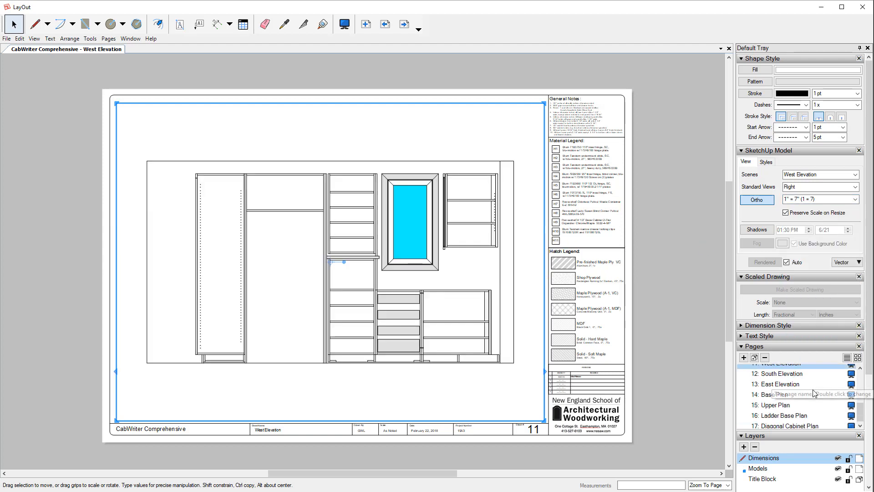
{"action": "left_click", "coordinate": [786, 373]}
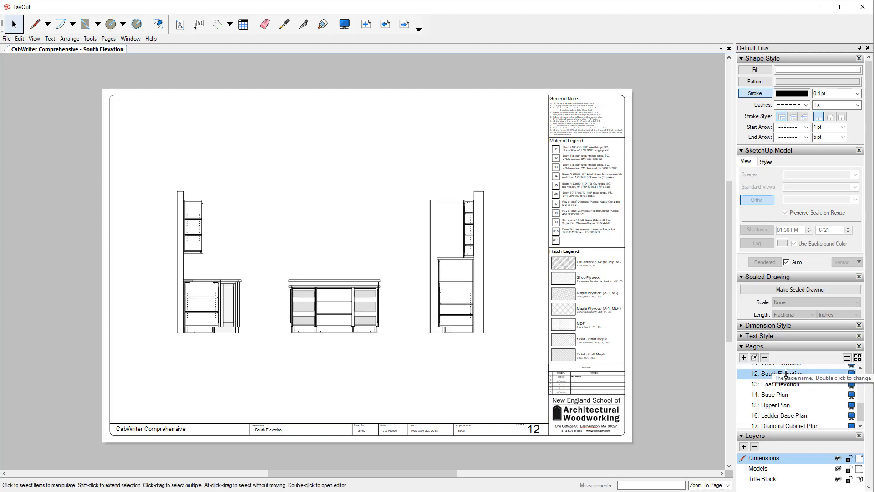
{"action": "left_click", "coordinate": [469, 291]}
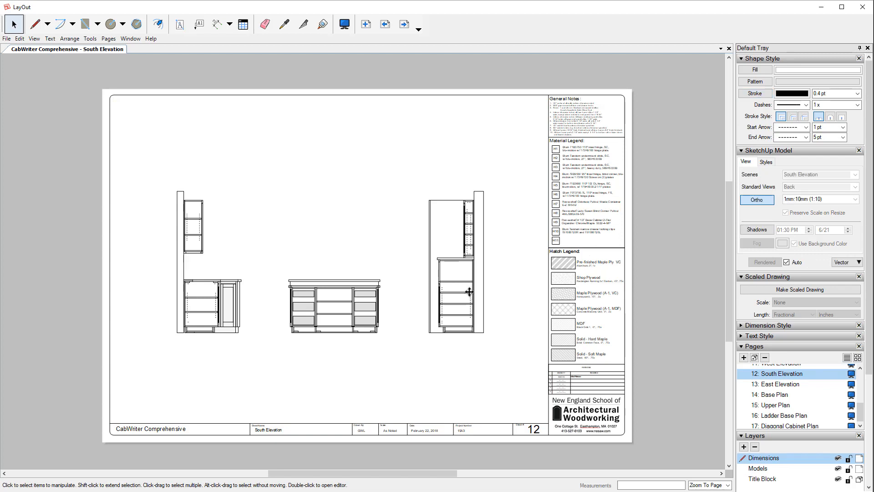
{"action": "left_click", "coordinate": [857, 201]}
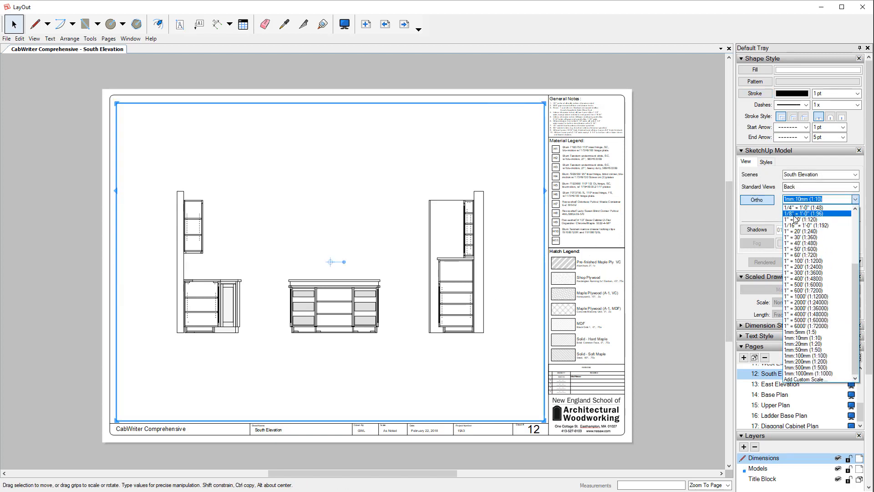
{"action": "scroll", "coordinate": [796, 221], "scroll_direction": "up", "scroll_amount": 4}
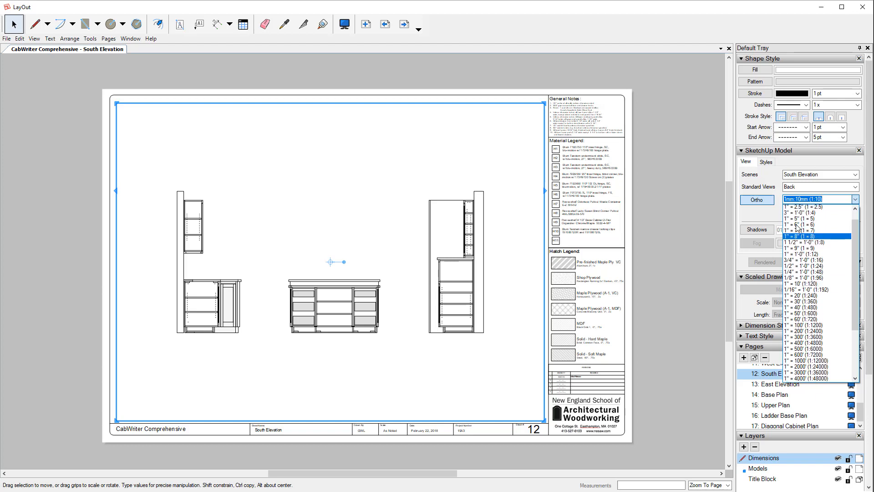
{"action": "scroll", "coordinate": [796, 225], "scroll_direction": "up", "scroll_amount": 1}
{"action": "left_click", "coordinate": [796, 249]}
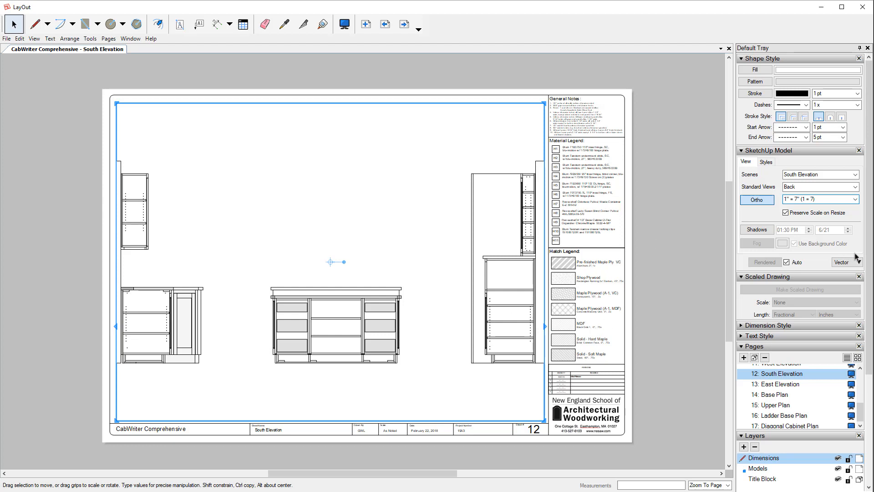
{"action": "left_click", "coordinate": [855, 200]}
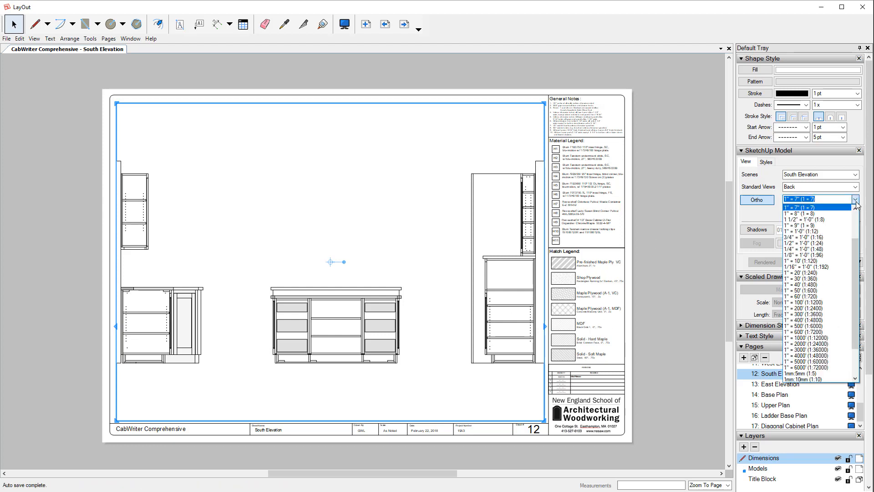
{"action": "left_click", "coordinate": [810, 213]}
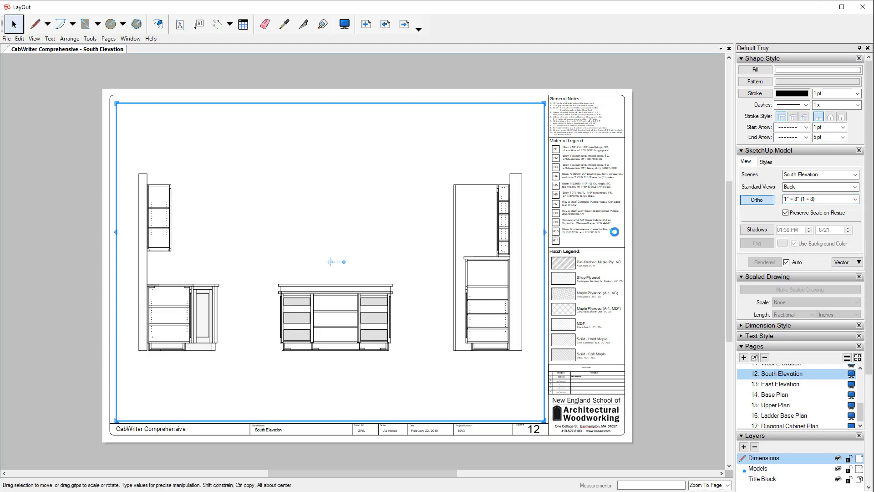
{"action": "left_click", "coordinate": [678, 208]}
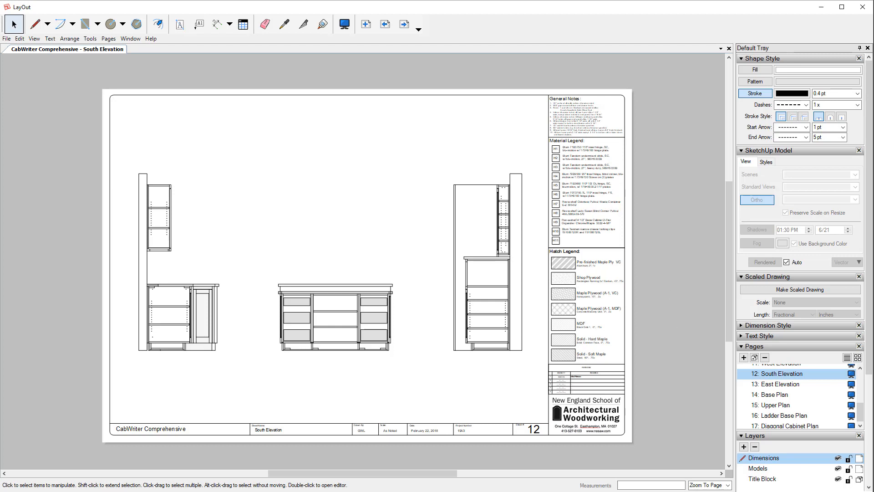
Open the East Elevation page, try a 1" = 7" scale on its model viewport and settle on 1" = 6" (1 = 6)
{"action": "left_click", "coordinate": [771, 384]}
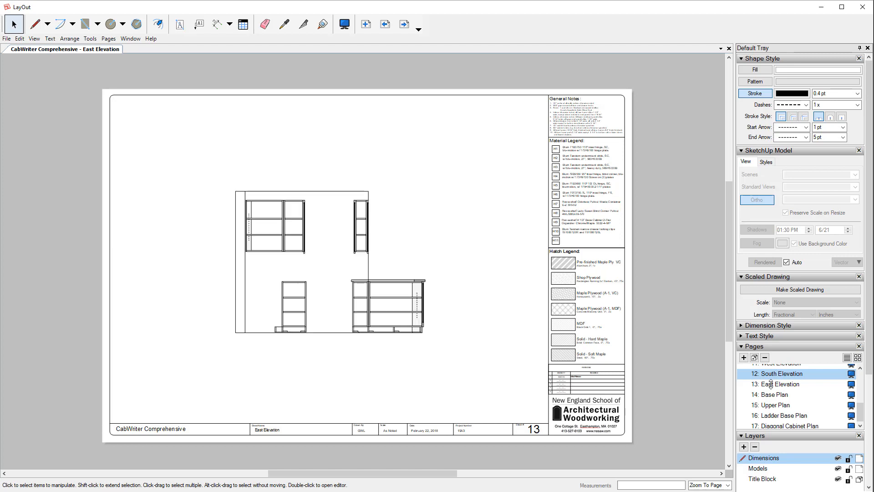
{"action": "left_click", "coordinate": [390, 315]}
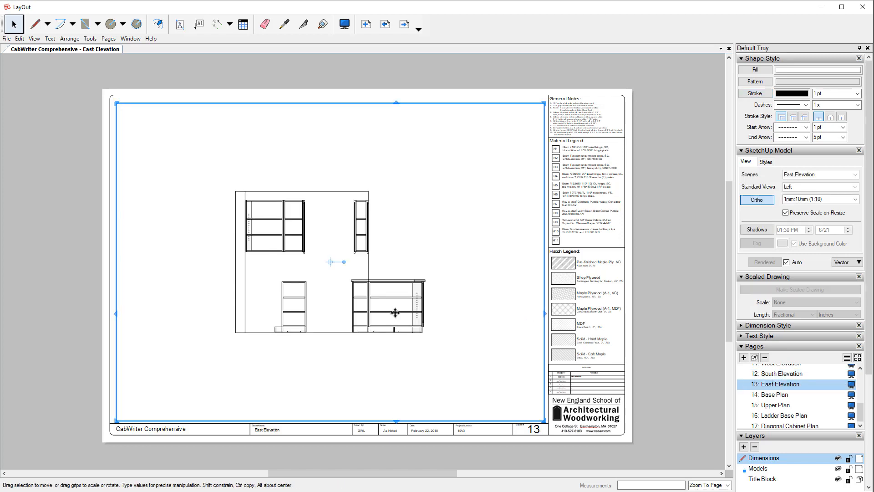
{"action": "left_click", "coordinate": [856, 201]}
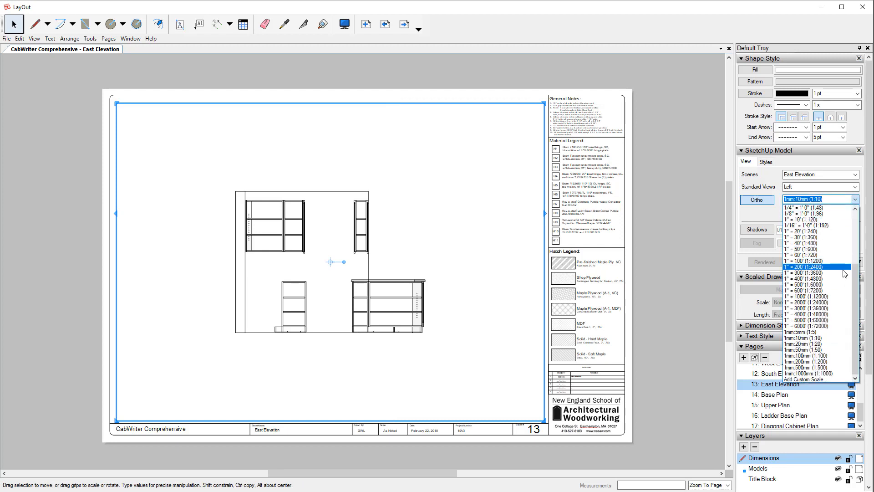
{"action": "left_click_drag", "start_coordinate": [856, 269], "coordinate": [845, 226]}
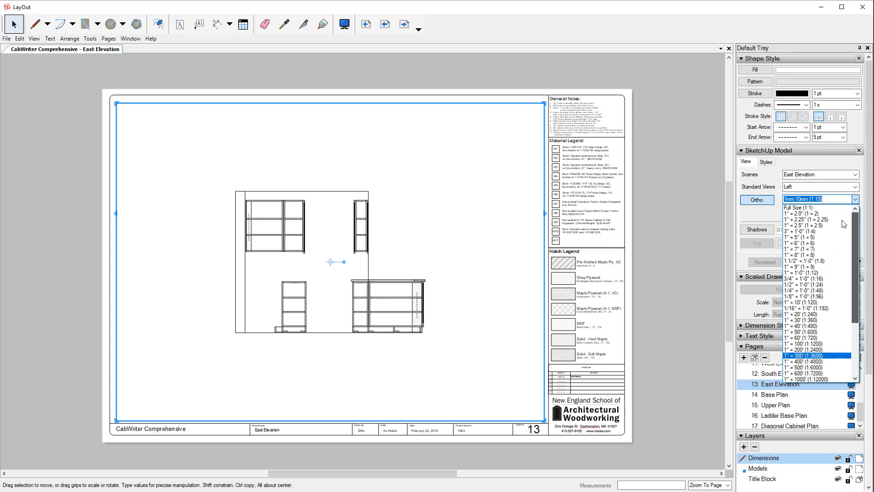
{"action": "scroll", "coordinate": [796, 251], "scroll_direction": "up", "scroll_amount": 2}
{"action": "left_click", "coordinate": [795, 249]}
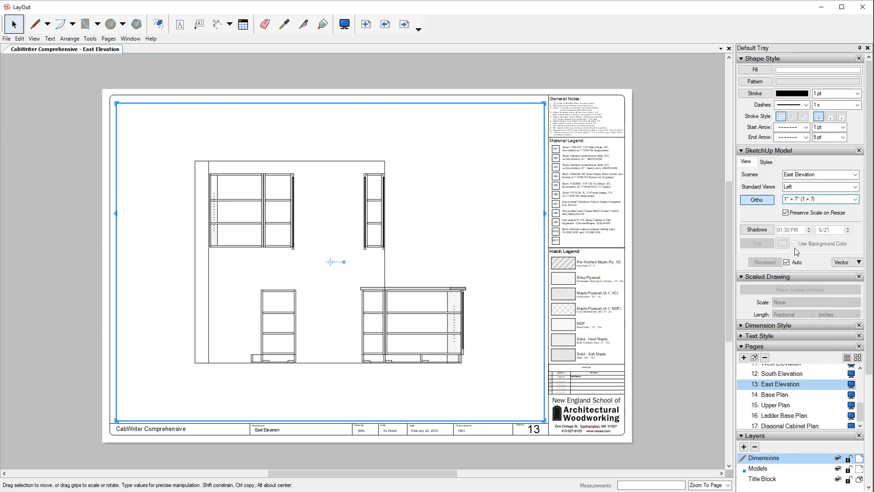
{"action": "left_click", "coordinate": [855, 199]}
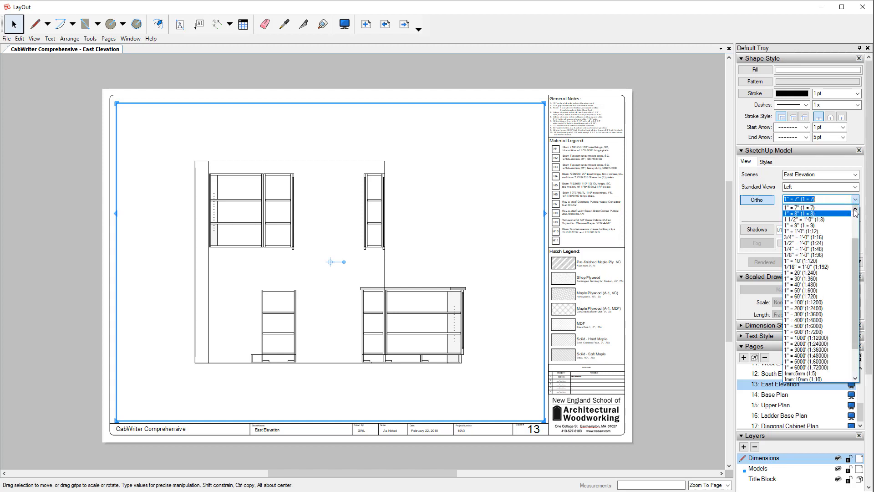
{"action": "left_click", "coordinate": [820, 207]}
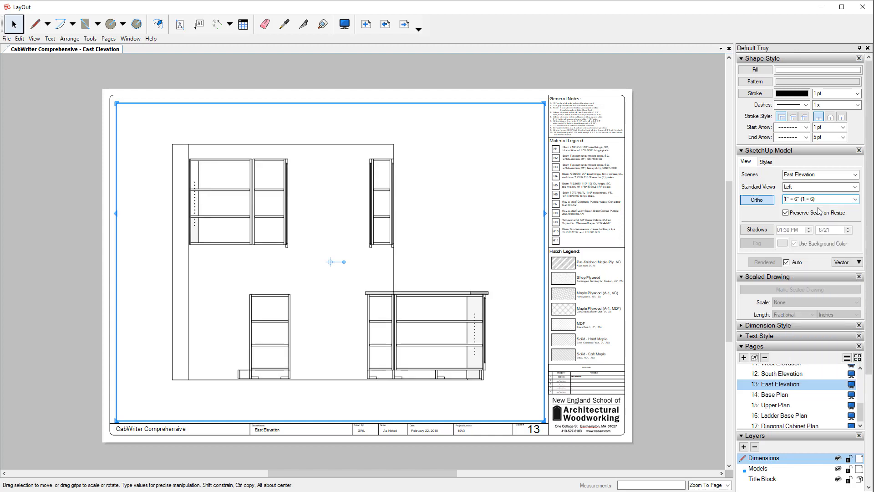
Open the Base Plan page and set its model viewport scale to 1" = 9" (1 = 9)
{"action": "left_click", "coordinate": [782, 394]}
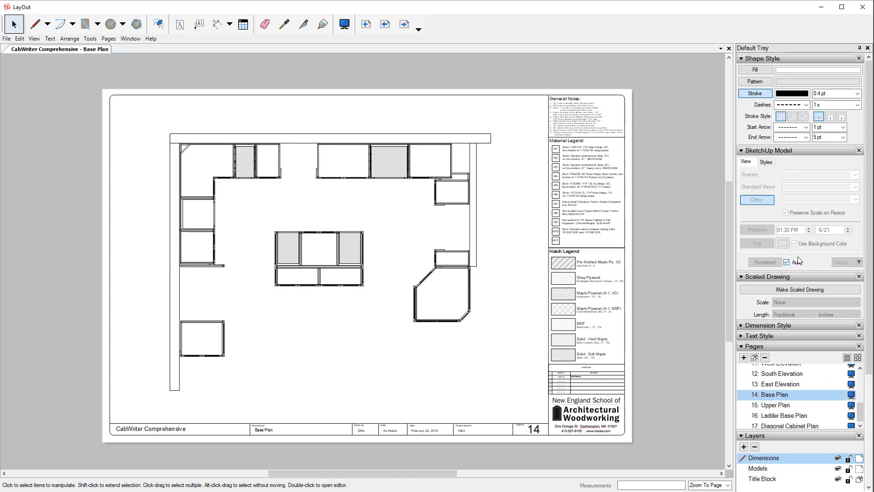
{"action": "left_click", "coordinate": [470, 272]}
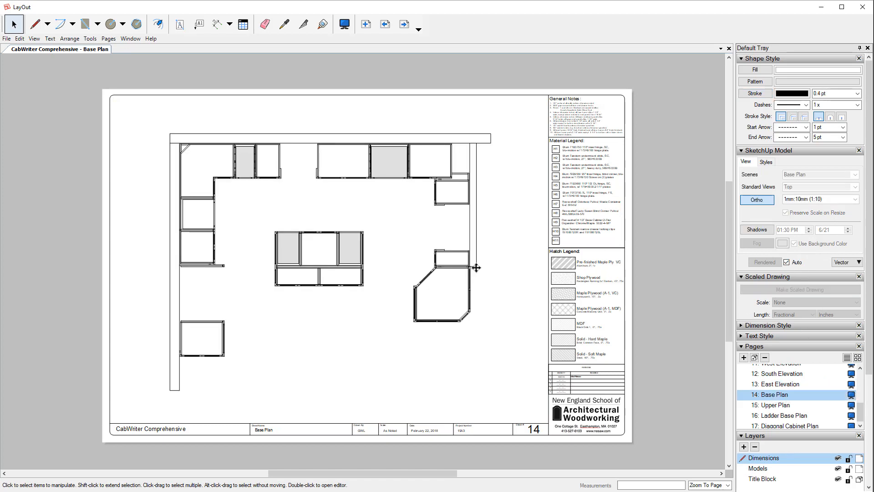
{"action": "left_click", "coordinate": [855, 199]}
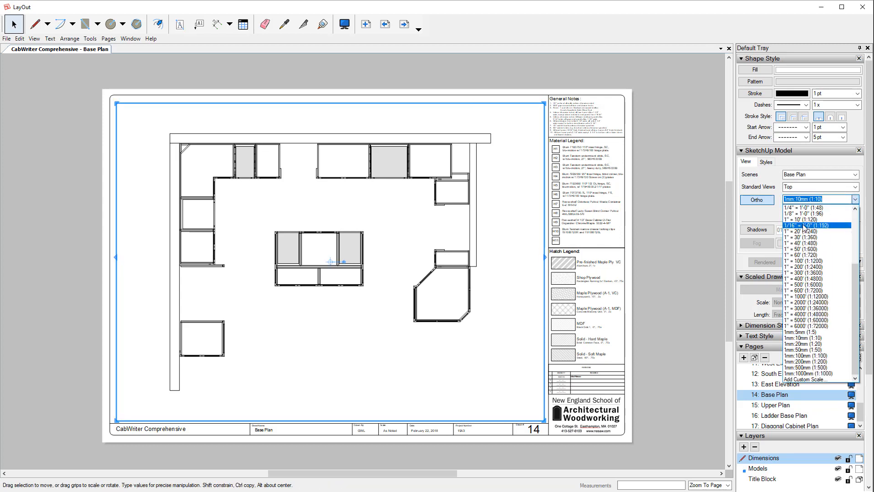
{"action": "scroll", "coordinate": [820, 255], "scroll_direction": "up", "scroll_amount": 3}
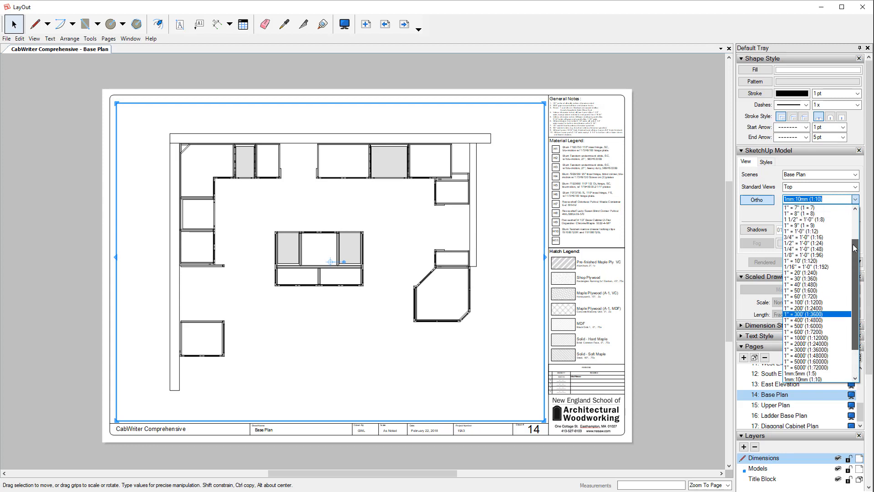
{"action": "left_click", "coordinate": [796, 226]}
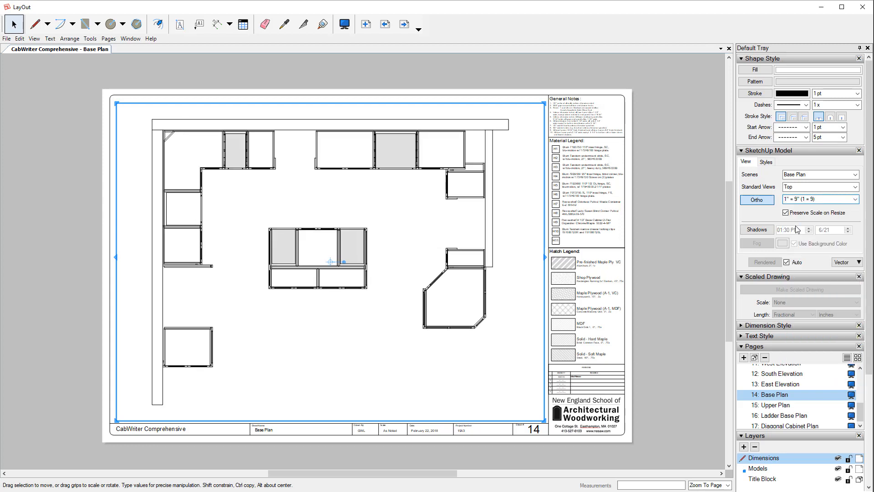
Open the Upper Plan page, set its model viewport scale to 1" = 9" (1 = 9) and deselect the viewport
{"action": "left_click", "coordinate": [784, 405]}
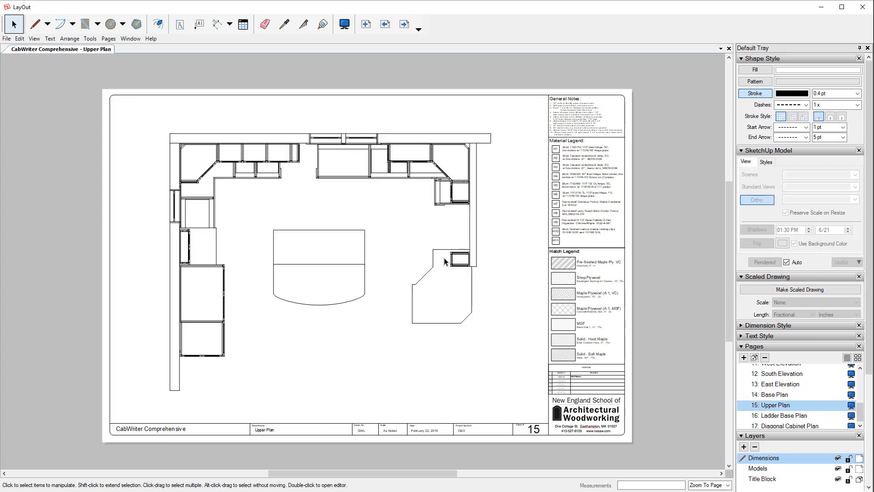
{"action": "left_click", "coordinate": [463, 262]}
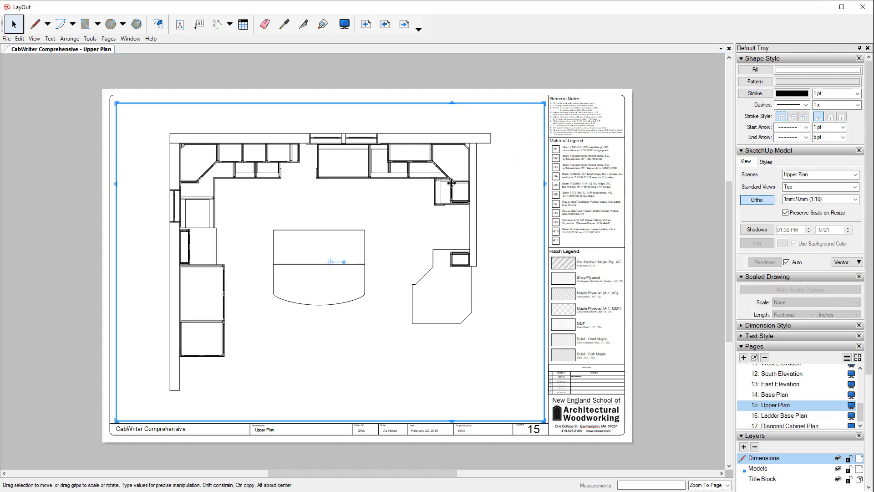
{"action": "left_click", "coordinate": [855, 199]}
{"action": "scroll", "coordinate": [815, 237], "scroll_direction": "up", "scroll_amount": 4}
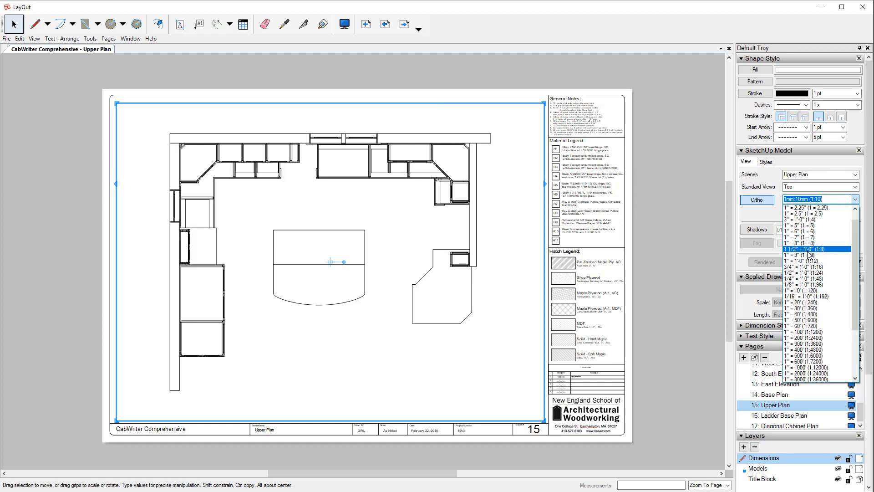
{"action": "left_click", "coordinate": [807, 255]}
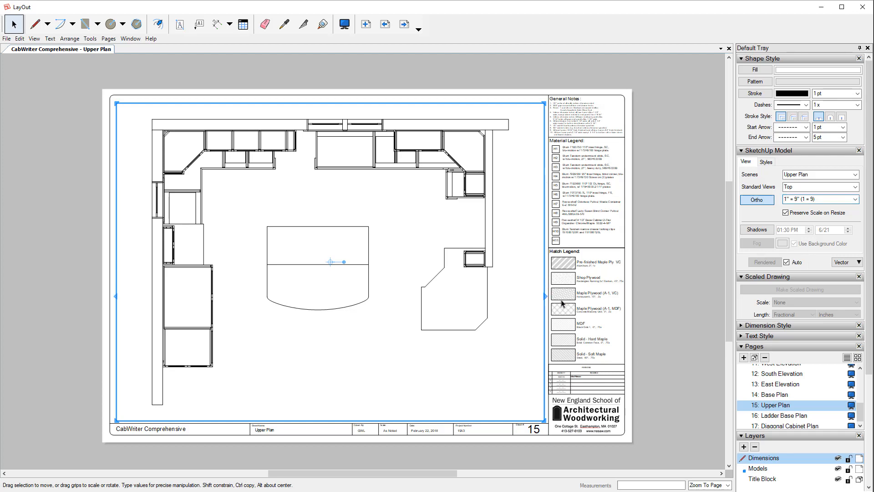
{"action": "left_click", "coordinate": [643, 240]}
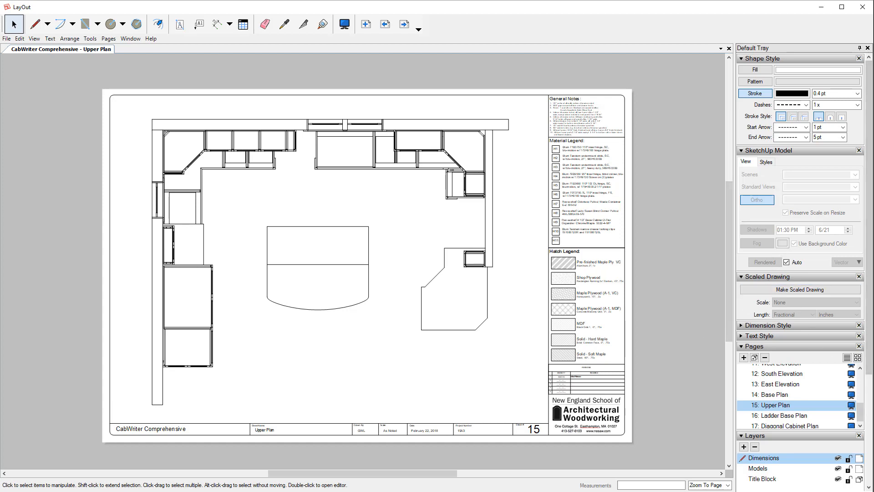
Open the Ladder Base Plan page and set its model viewport scale to 1" = 9" (1 = 9)
{"action": "scroll", "coordinate": [863, 415], "scroll_direction": "down", "scroll_amount": 1}
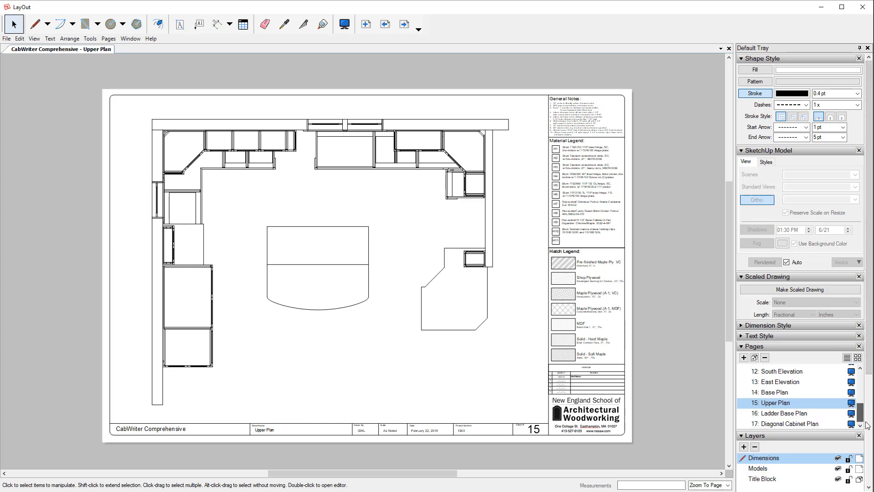
{"action": "left_click", "coordinate": [803, 413]}
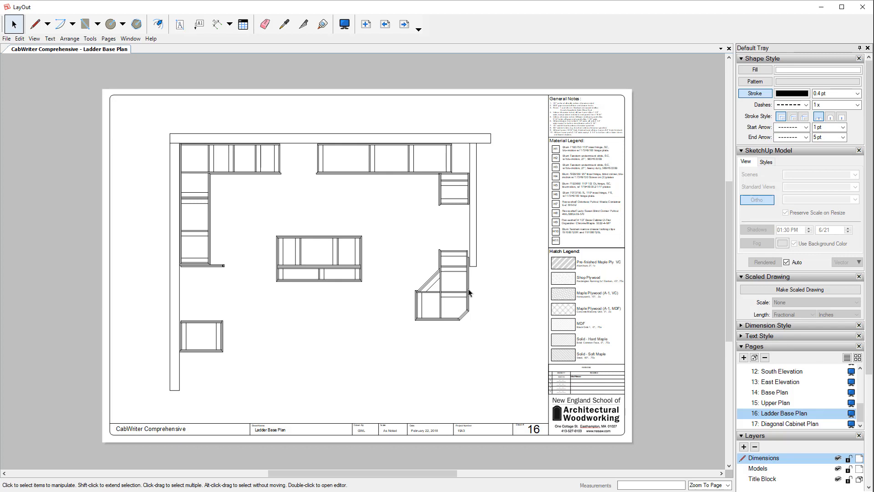
{"action": "left_click", "coordinate": [492, 286]}
{"action": "left_click", "coordinate": [492, 285]}
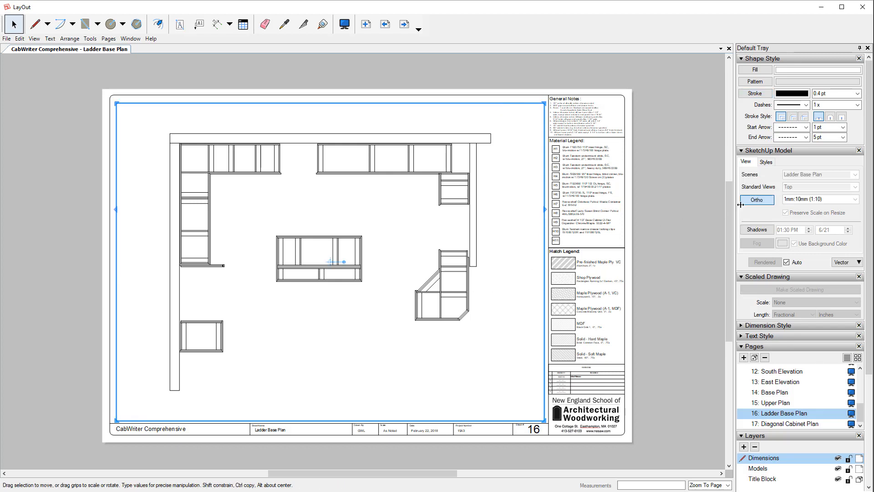
{"action": "left_click", "coordinate": [856, 200]}
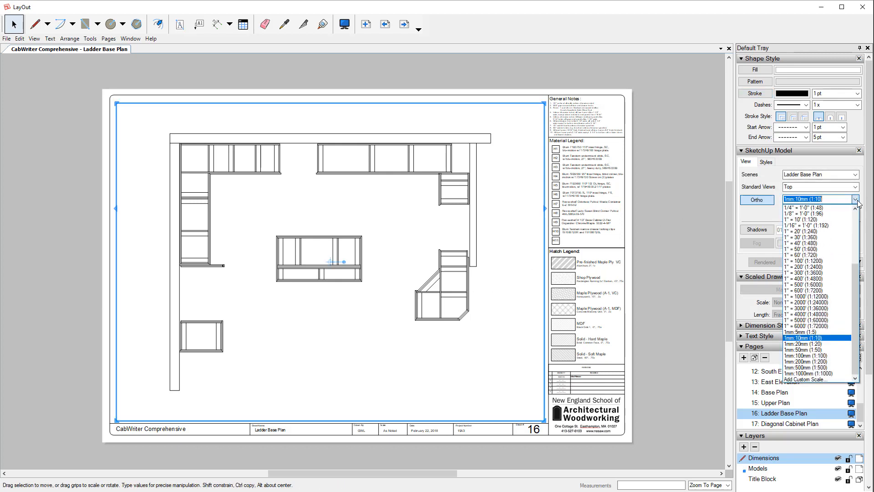
{"action": "scroll", "coordinate": [828, 220], "scroll_direction": "up", "scroll_amount": 3}
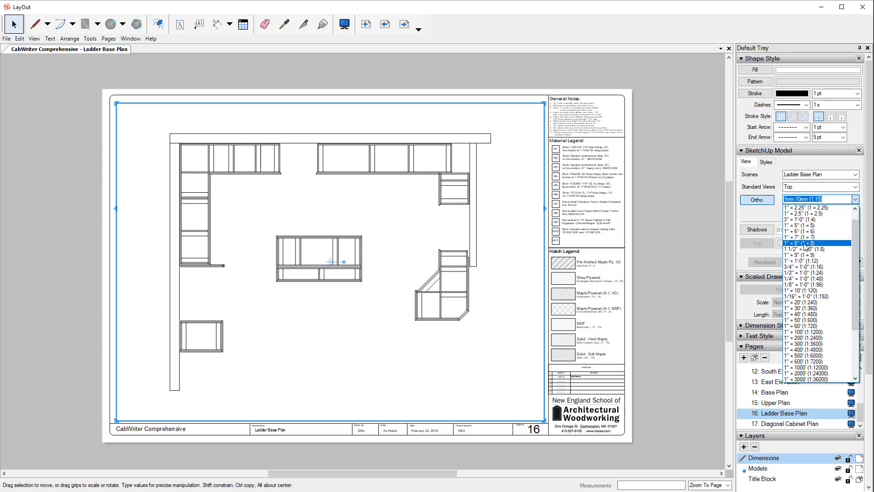
{"action": "left_click", "coordinate": [798, 255]}
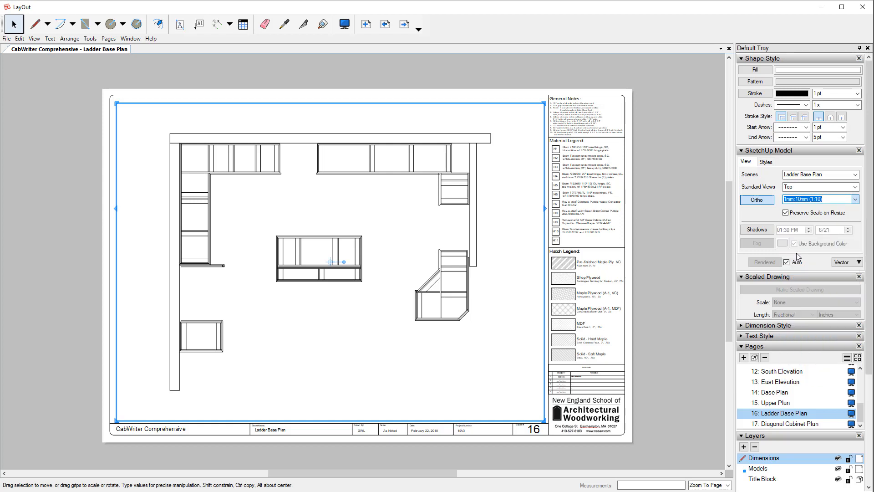
Open the Diagonal Cabinet Plan page for review and save the document
{"action": "left_click", "coordinate": [797, 424]}
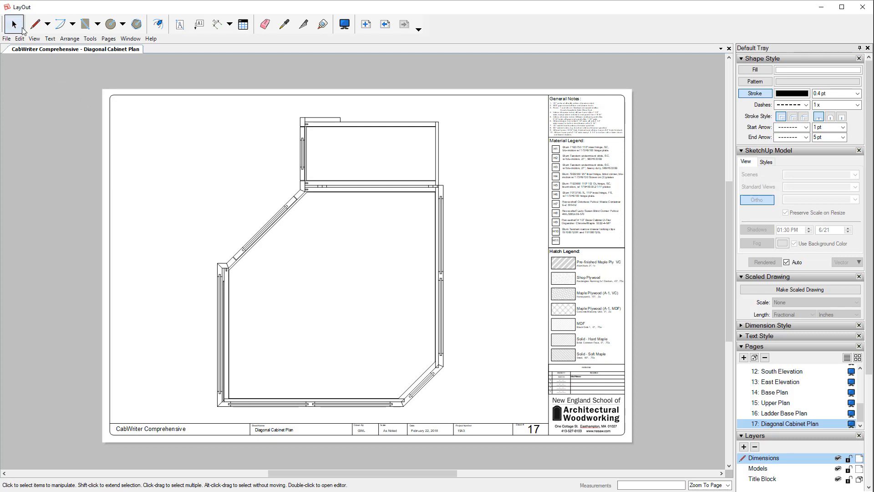
{"action": "left_click", "coordinate": [10, 41]}
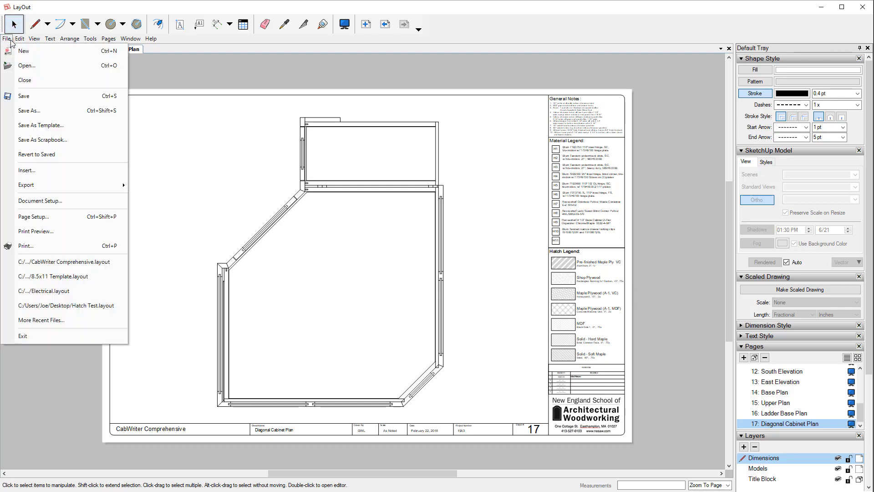
{"action": "left_click", "coordinate": [28, 97]}
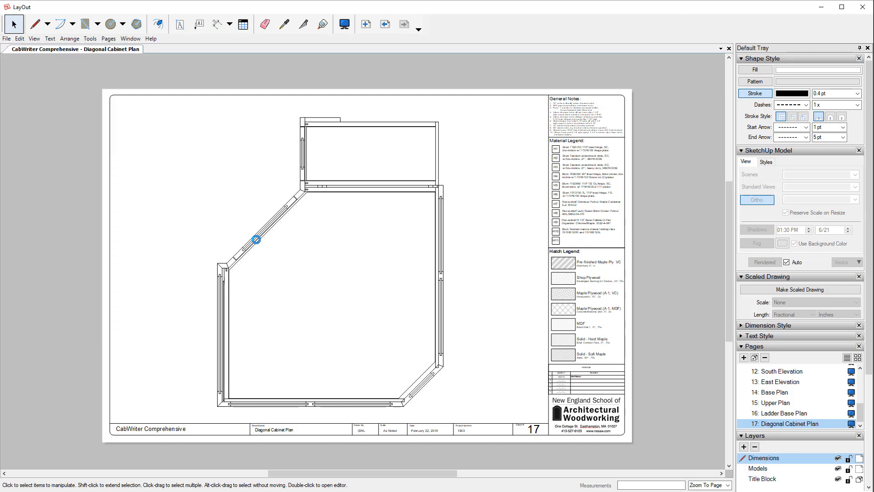
Close LayOut and, back in SketchUp, run CabWriter's Hatch Sections in LayOut command for the kitchen document
{"action": "left_click", "coordinate": [863, 7]}
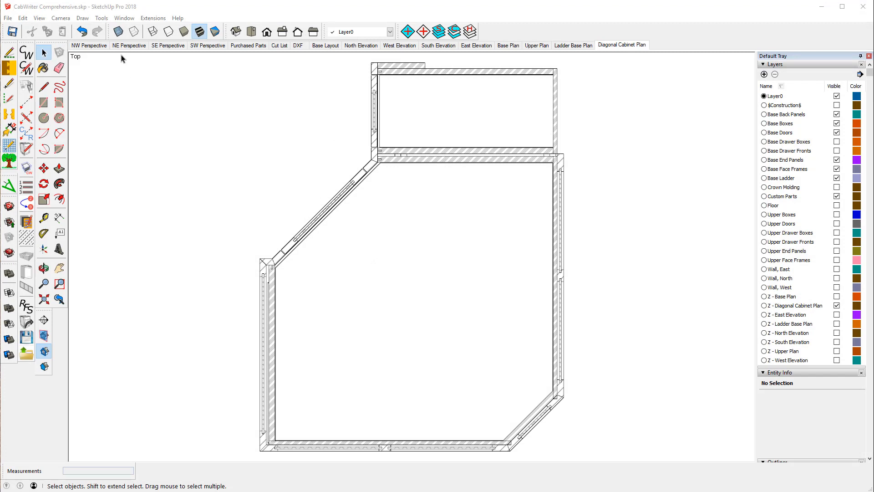
{"action": "left_click", "coordinate": [8, 18]}
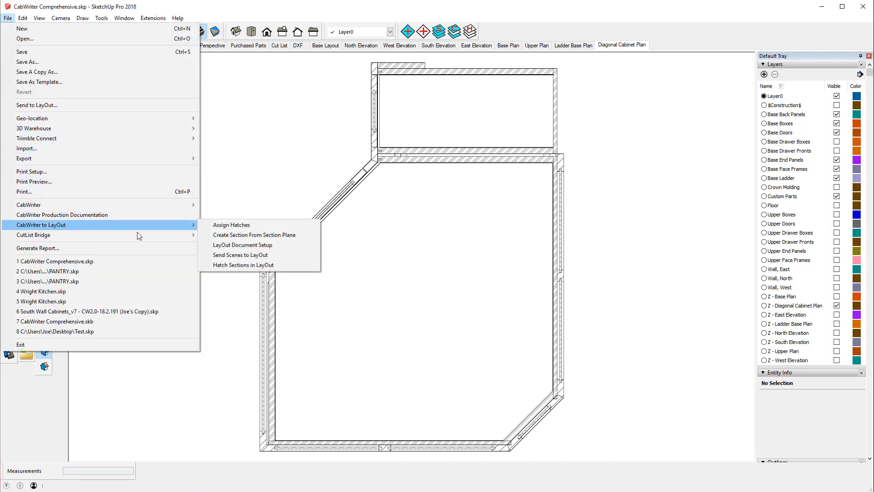
{"action": "mouse_move", "coordinate": [139, 234]}
{"action": "mouse_move", "coordinate": [186, 225]}
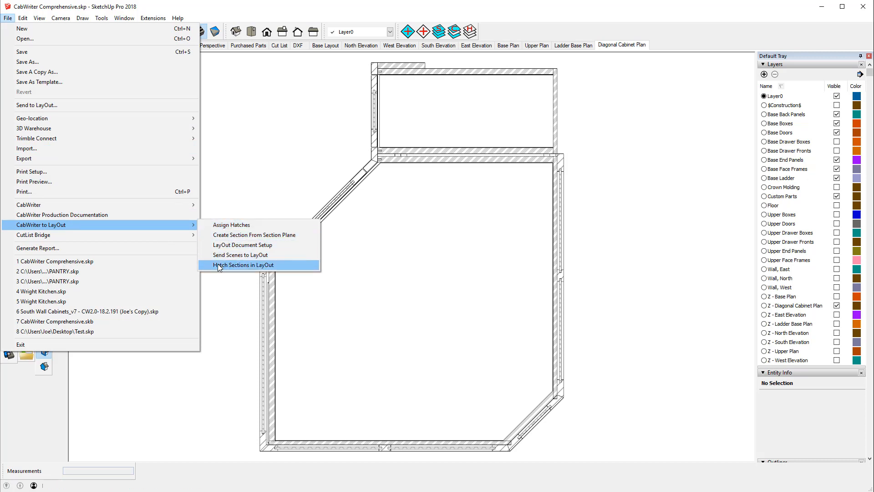
{"action": "left_click", "coordinate": [248, 266]}
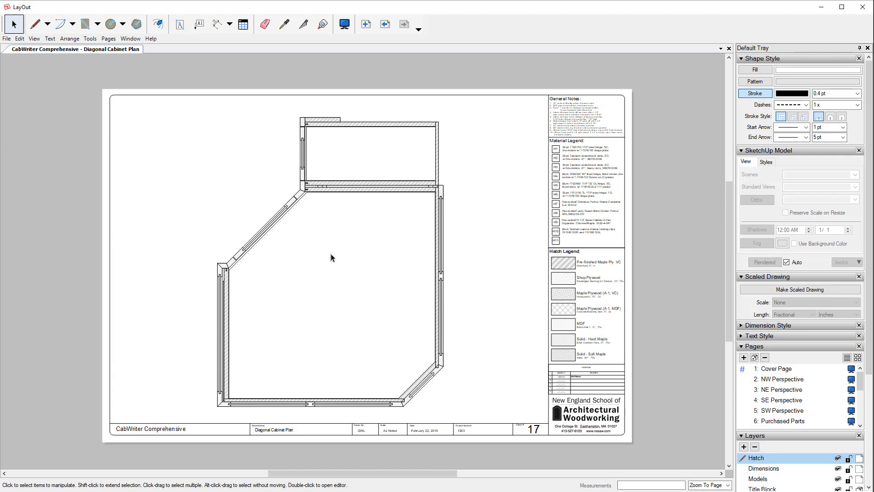
Examine the hatching of the cut parts on the Diagonal Cabinet Plan page up close and fit the whole page in view
{"action": "scroll", "coordinate": [307, 201], "scroll_direction": "up", "scroll_amount": 1}
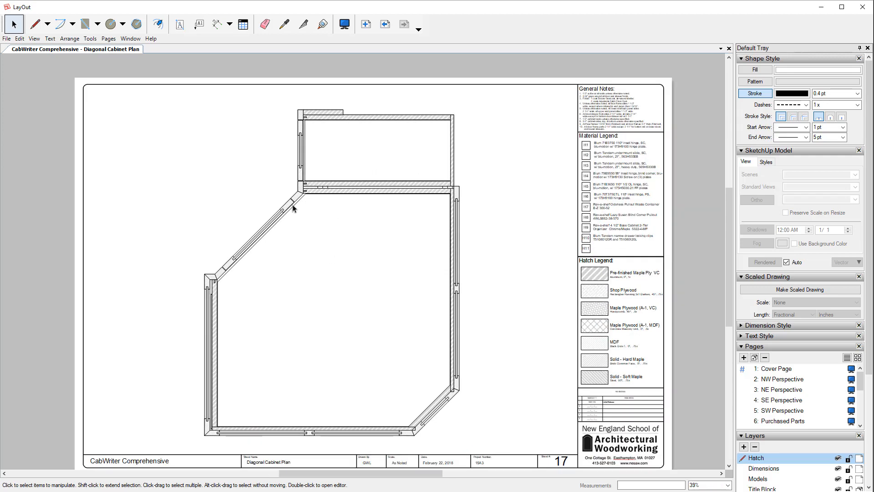
{"action": "scroll", "coordinate": [292, 204], "scroll_direction": "up", "scroll_amount": 1}
{"action": "scroll", "coordinate": [284, 199], "scroll_direction": "up", "scroll_amount": 4}
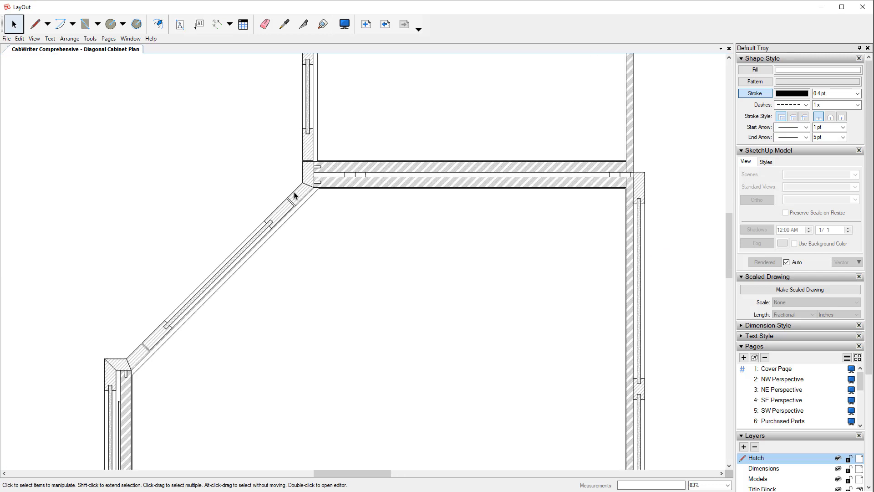
{"action": "scroll", "coordinate": [295, 196], "scroll_direction": "up", "scroll_amount": 2}
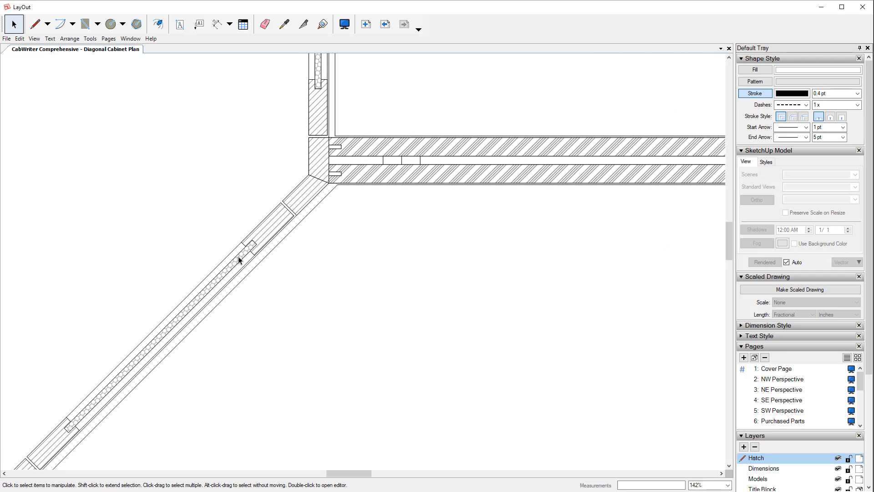
{"action": "scroll", "coordinate": [293, 177], "scroll_direction": "down", "scroll_amount": 1}
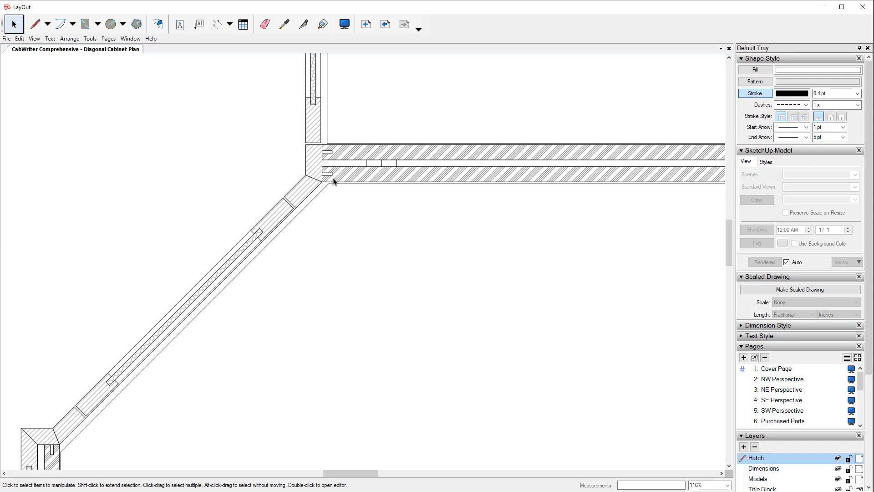
{"action": "scroll", "coordinate": [401, 171], "scroll_direction": "down", "scroll_amount": 2}
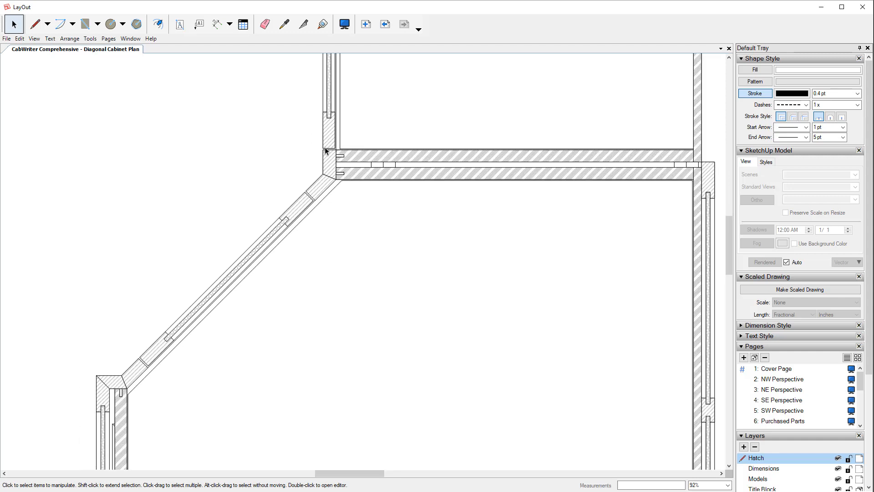
{"action": "scroll", "coordinate": [458, 150], "scroll_direction": "down", "scroll_amount": 3}
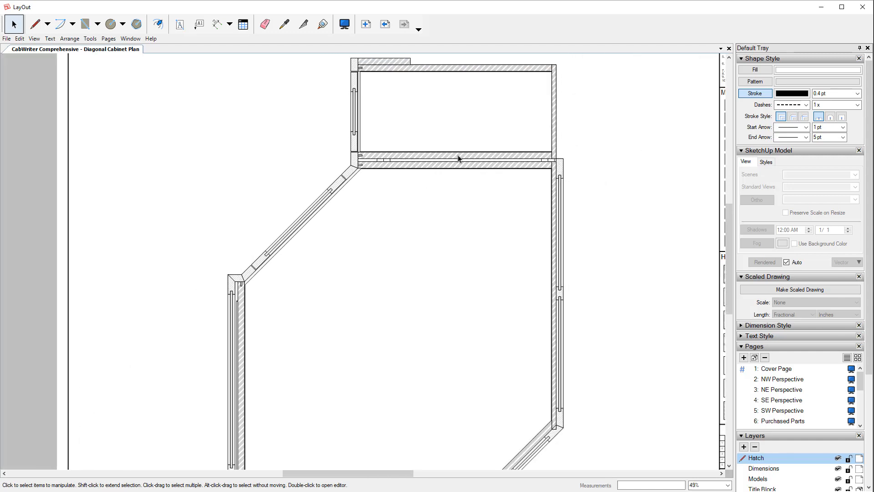
{"action": "scroll", "coordinate": [458, 155], "scroll_direction": "down", "scroll_amount": 1}
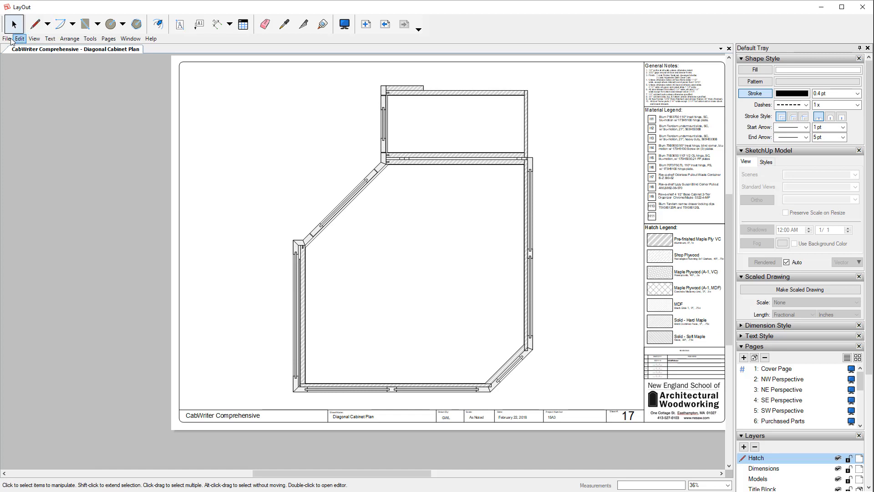
{"action": "left_click", "coordinate": [34, 39]}
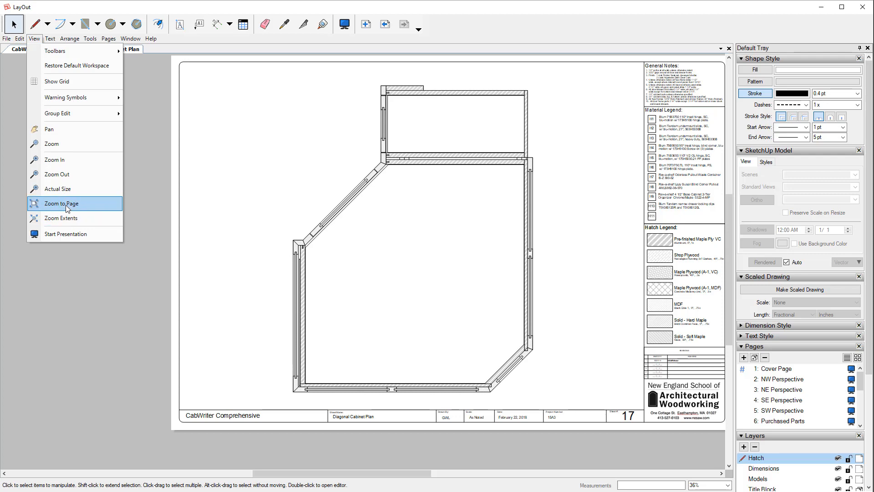
{"action": "left_click", "coordinate": [67, 204]}
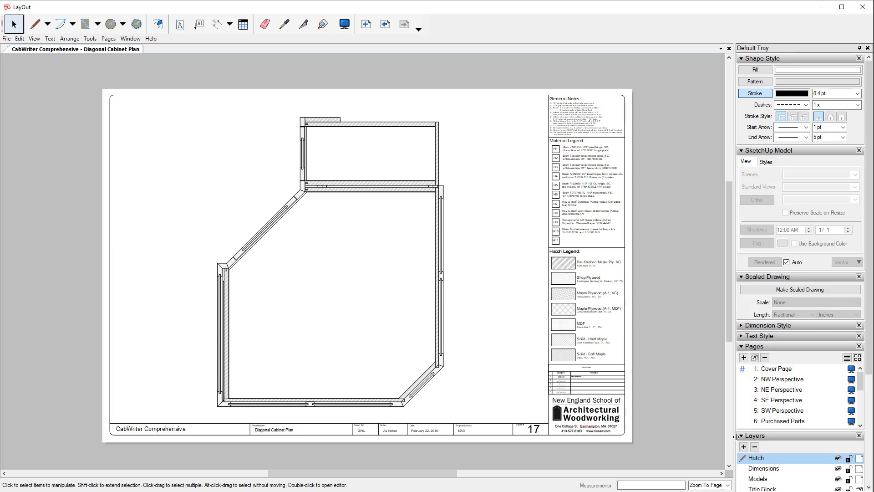
Make Dimensions the active layer, save the document and close LayOut
{"action": "left_click", "coordinate": [758, 469]}
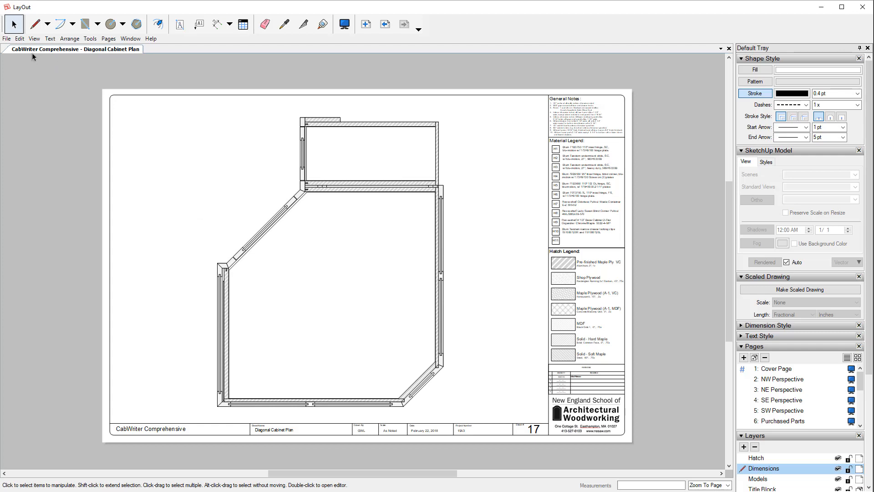
{"action": "left_click", "coordinate": [6, 39]}
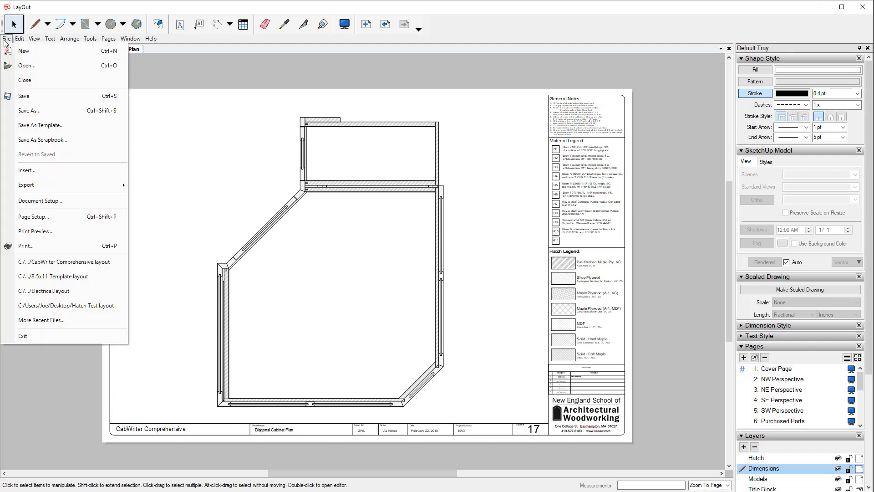
{"action": "left_click", "coordinate": [33, 93]}
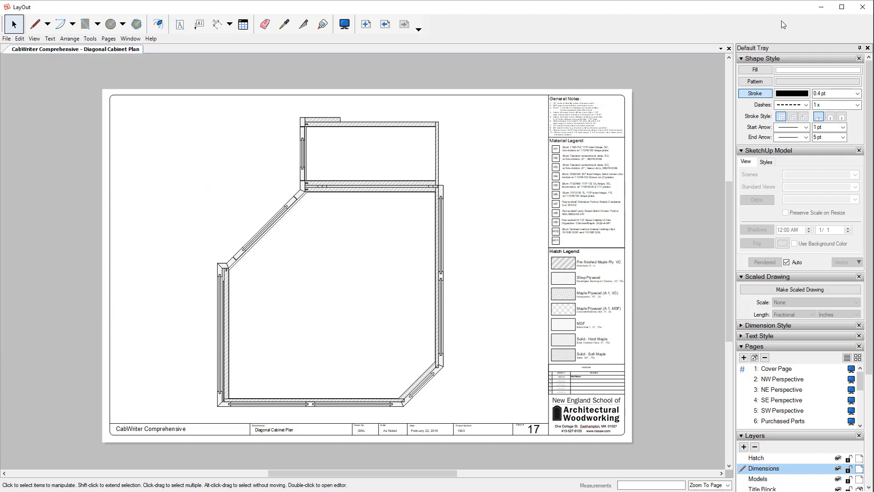
{"action": "left_click", "coordinate": [867, 9]}
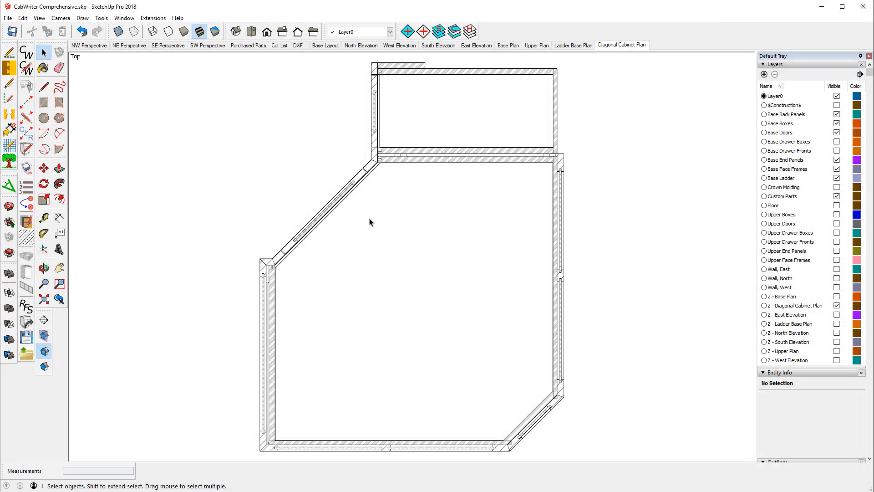
Show the NW Perspective scene in SketchUp, start CabWriter Production Documentation and acknowledge the computation time notice
{"action": "left_click", "coordinate": [100, 48]}
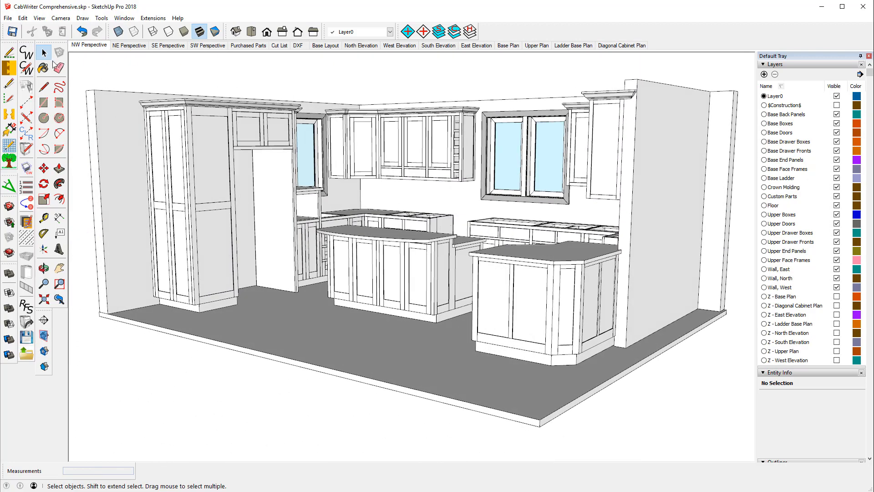
{"action": "left_click", "coordinate": [7, 18]}
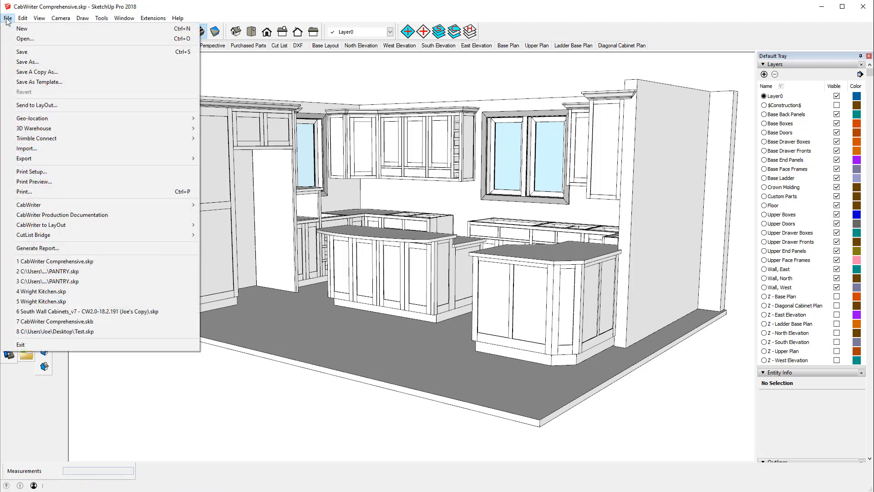
{"action": "mouse_move", "coordinate": [40, 224]}
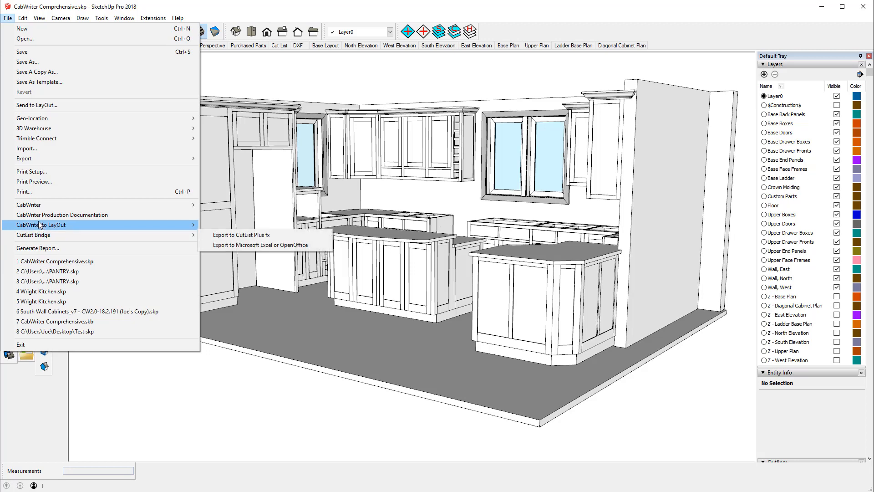
{"action": "left_click", "coordinate": [100, 214]}
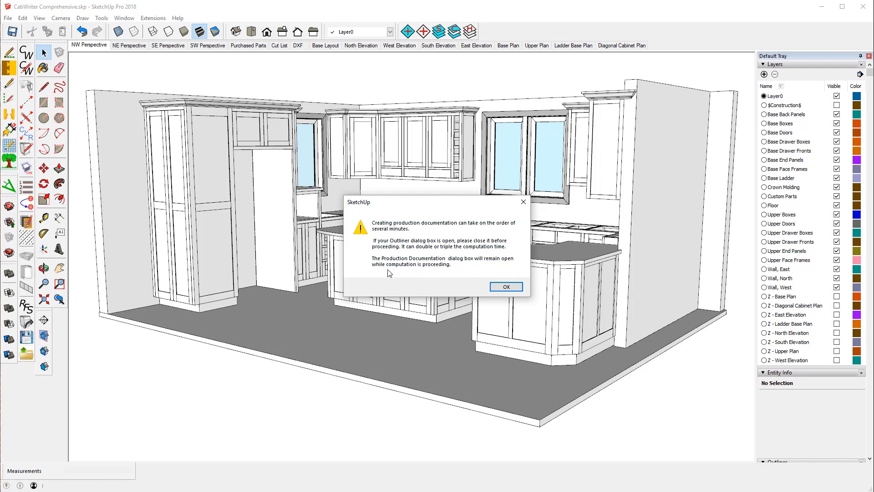
{"action": "left_click", "coordinate": [501, 289]}
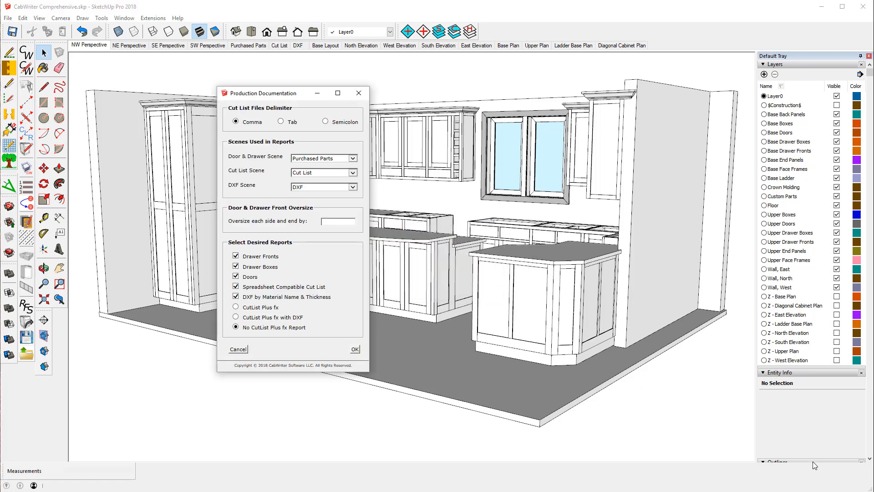
Close the Outliner to keep it from slowing down the production documentation
{"action": "scroll", "coordinate": [810, 445], "scroll_direction": "down", "scroll_amount": 1}
{"action": "scroll", "coordinate": [804, 433], "scroll_direction": "down", "scroll_amount": 3}
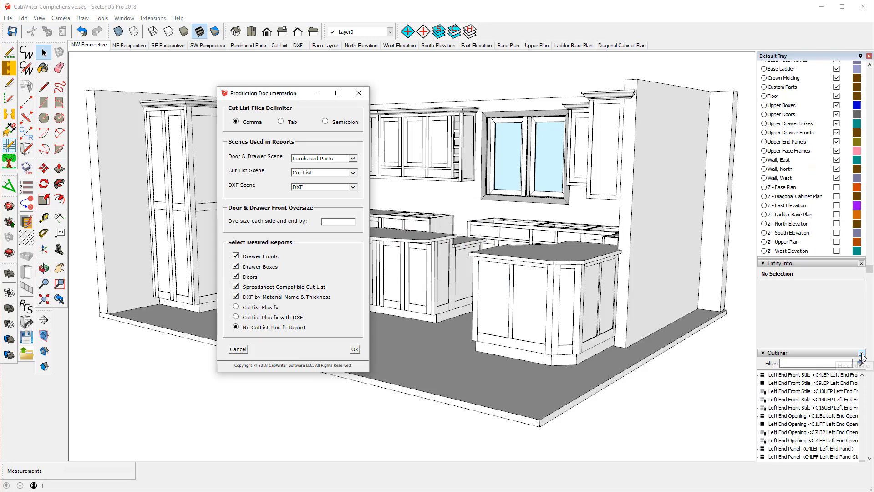
{"action": "left_click", "coordinate": [862, 354]}
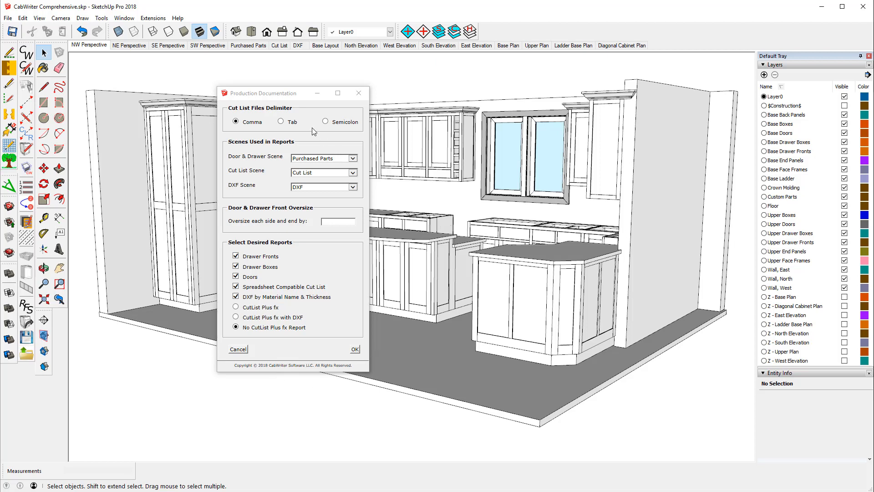
Check the report scene choices, keeping Purchased Parts for doors and drawers, Cut List for the cut list, DXF for DXF, and the spreadsheet report enabled
{"action": "left_click", "coordinate": [235, 285]}
{"action": "left_click", "coordinate": [236, 286]}
{"action": "left_click", "coordinate": [353, 158]}
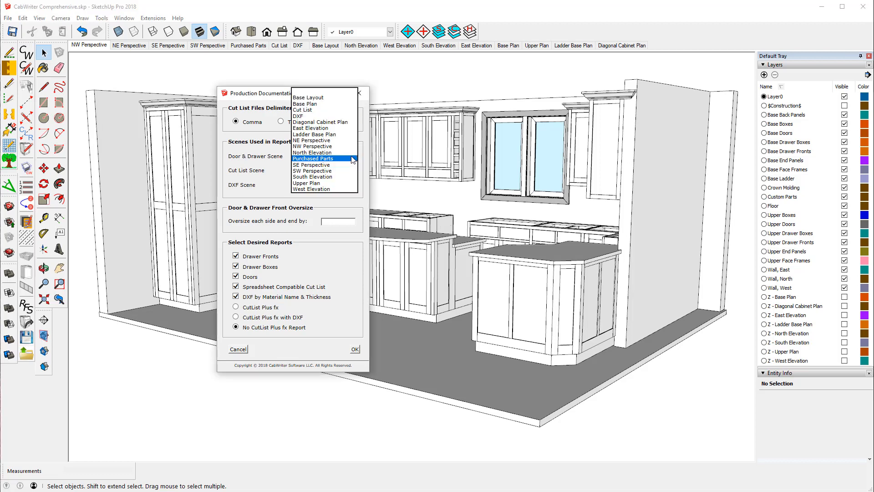
{"action": "left_click", "coordinate": [308, 158]}
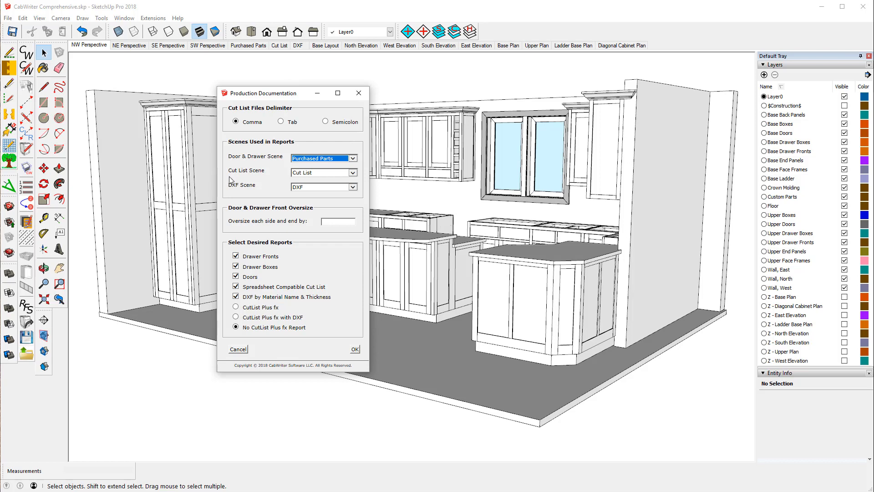
{"action": "left_click", "coordinate": [353, 173]}
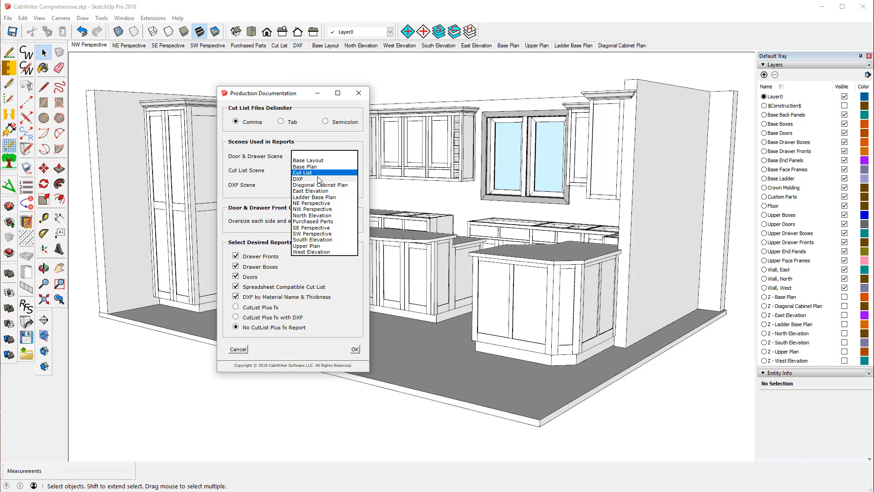
{"action": "left_click", "coordinate": [245, 170]}
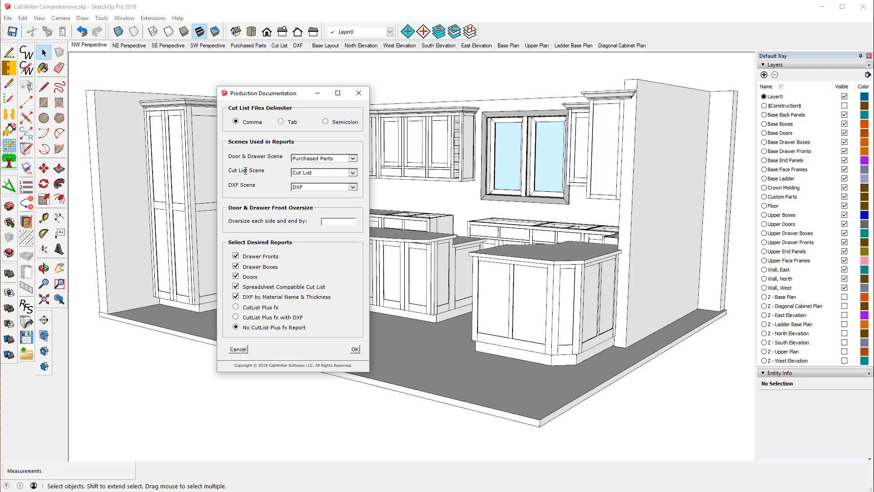
{"action": "left_click", "coordinate": [353, 187]}
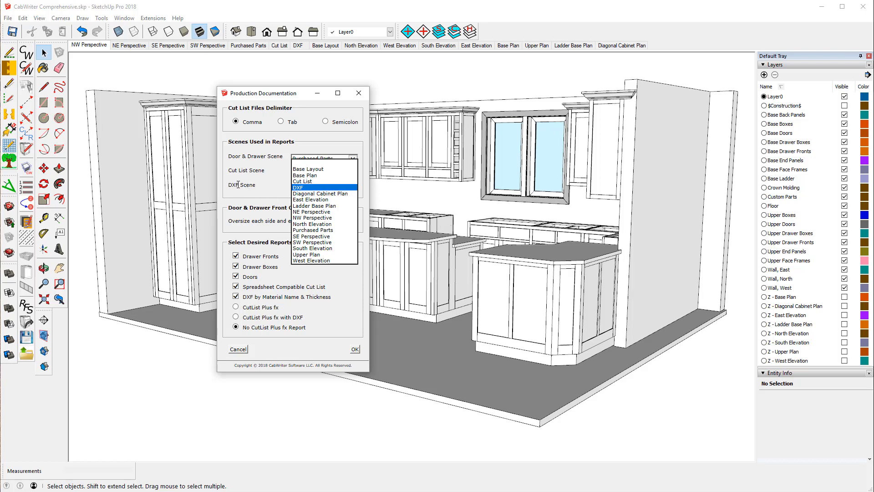
{"action": "left_click", "coordinate": [253, 184]}
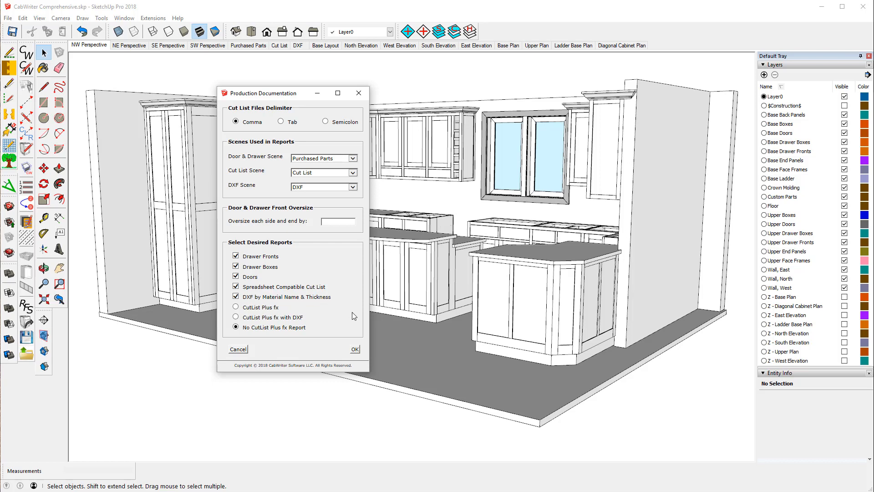
Generate the drawer front, drawer box, door, spreadsheet cut list and DXF reports and dismiss the completion notice
{"action": "left_click", "coordinate": [355, 350]}
{"action": "left_click", "coordinate": [355, 349]}
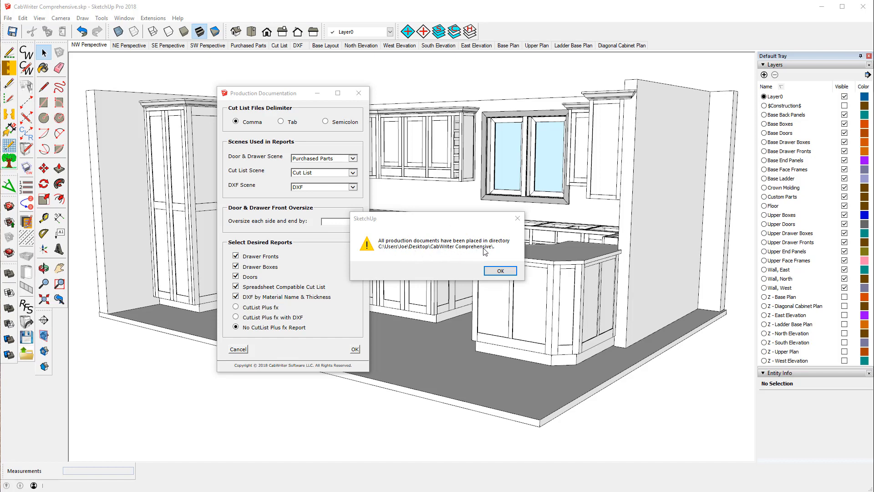
{"action": "left_click", "coordinate": [504, 264]}
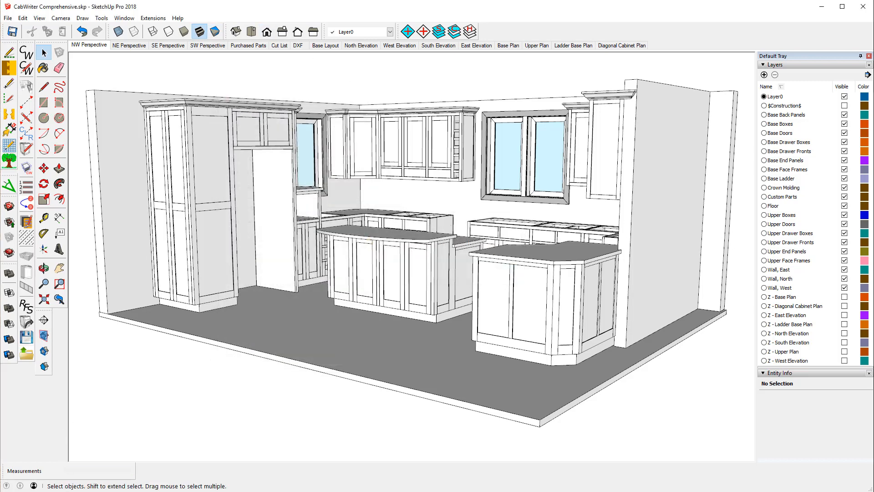
Open the CabWriter Comprehensive folder on the Desktop in File Explorer
{"action": "key", "text": "super+e"}
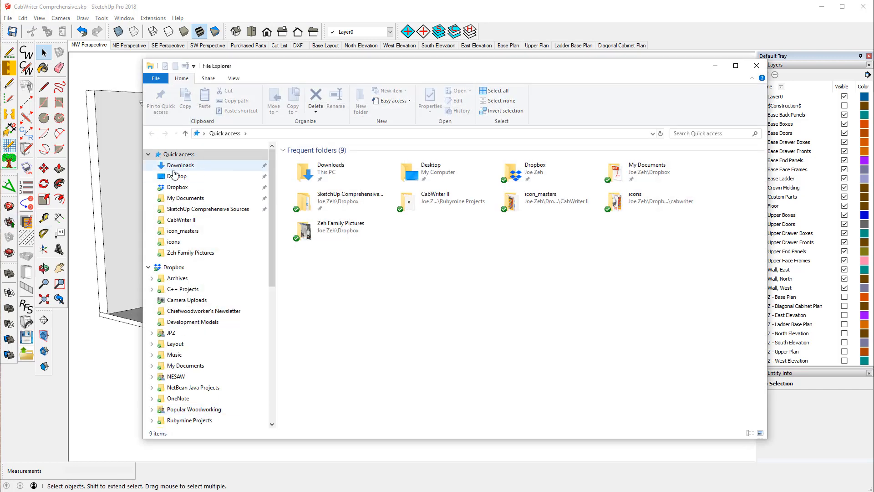
{"action": "left_click", "coordinate": [175, 175]}
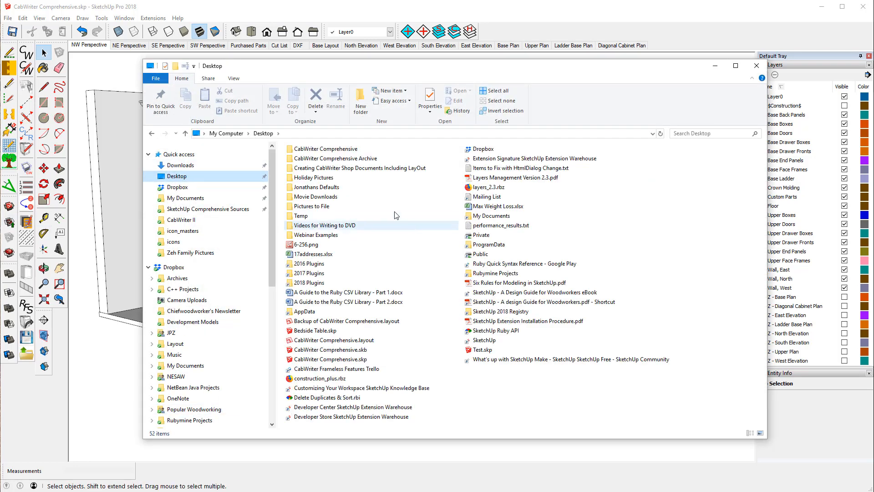
{"action": "double_click", "coordinate": [332, 150]}
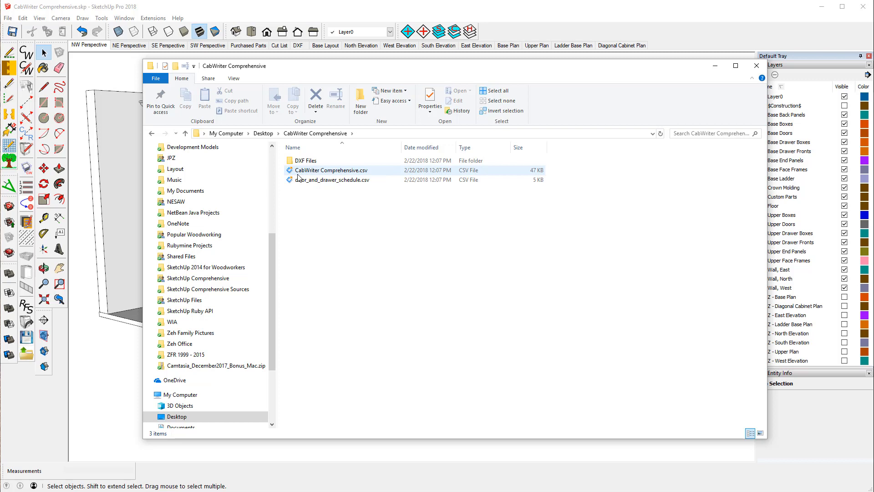
Open door_and_drawer_schedule.csv in OpenOffice Calc, importing it as comma-separated text
{"action": "right_click", "coordinate": [340, 184]}
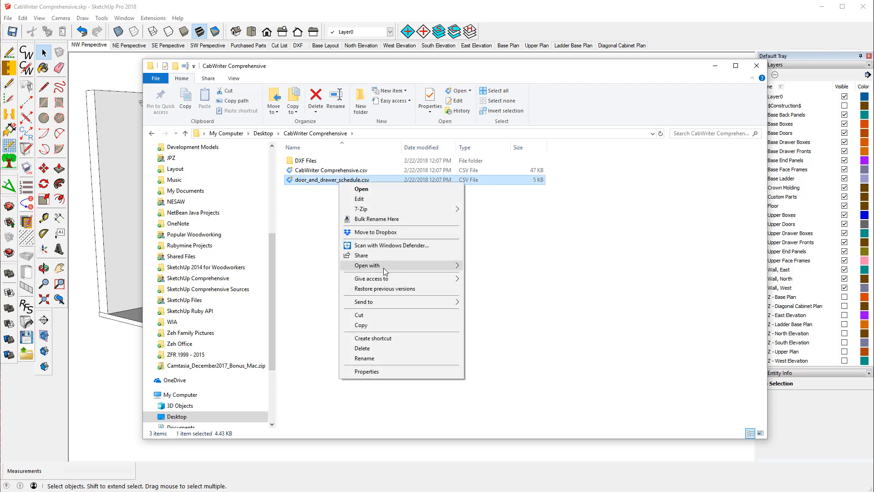
{"action": "mouse_move", "coordinate": [384, 269]}
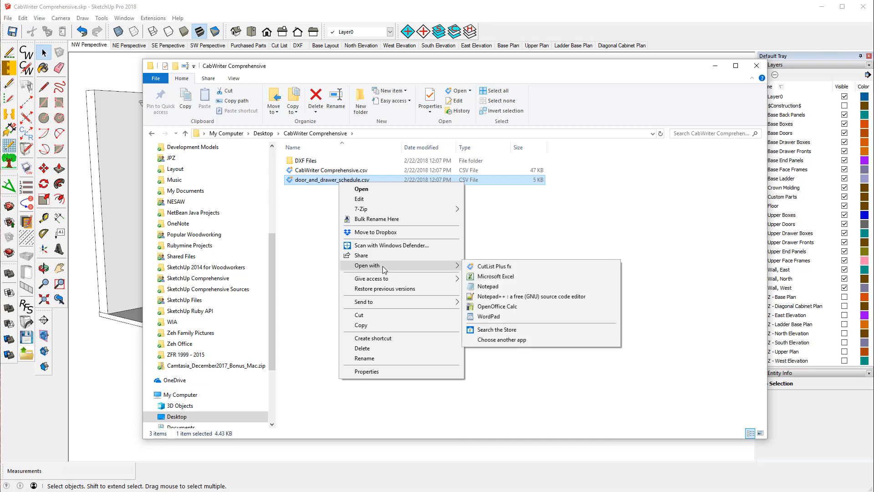
{"action": "left_click", "coordinate": [497, 308]}
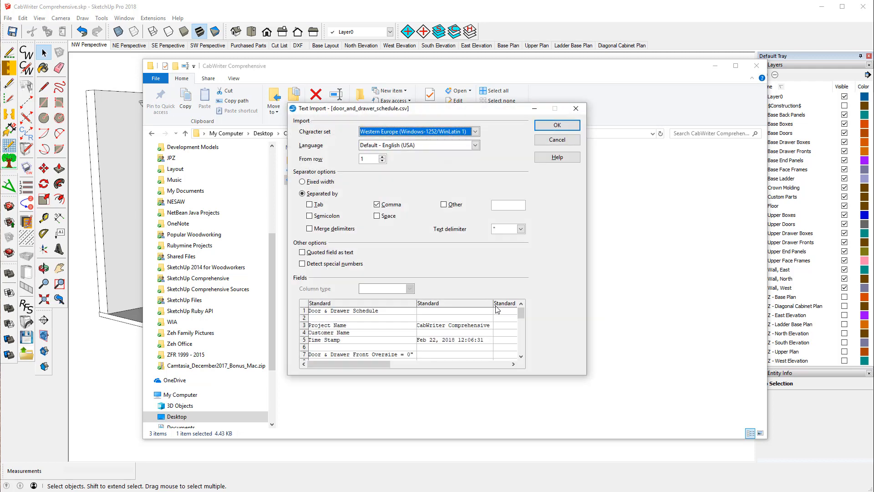
{"action": "left_click", "coordinate": [551, 127]}
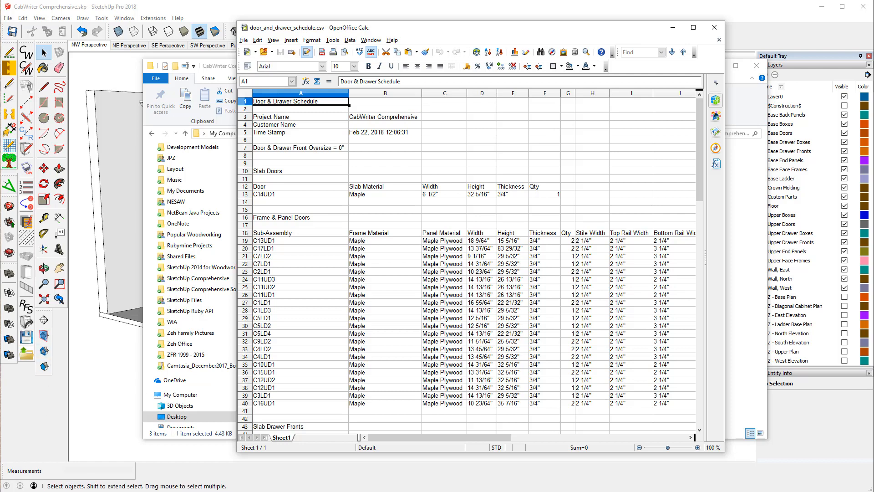
Resize the schedule's window with the CWT Videos preset and move it so its title bar is fully on screen
{"action": "left_click", "coordinate": [244, 41]}
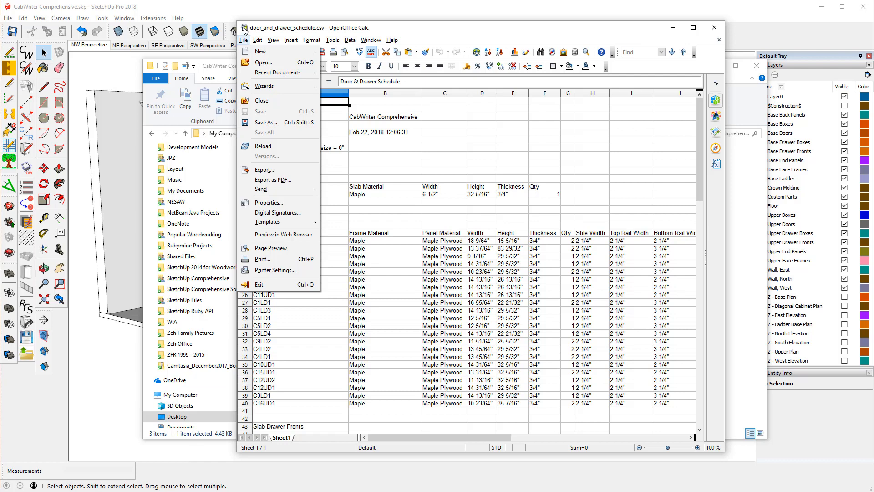
{"action": "left_click", "coordinate": [245, 27]}
{"action": "mouse_move", "coordinate": [279, 93]}
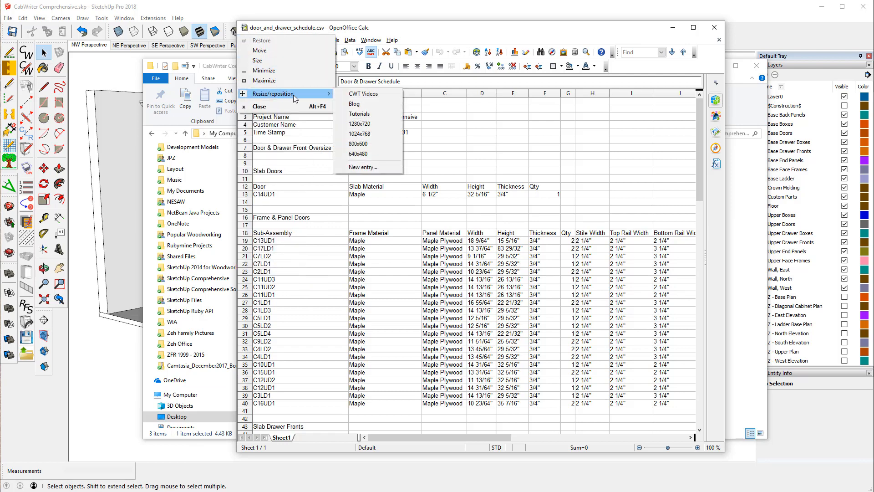
{"action": "left_click", "coordinate": [355, 96]}
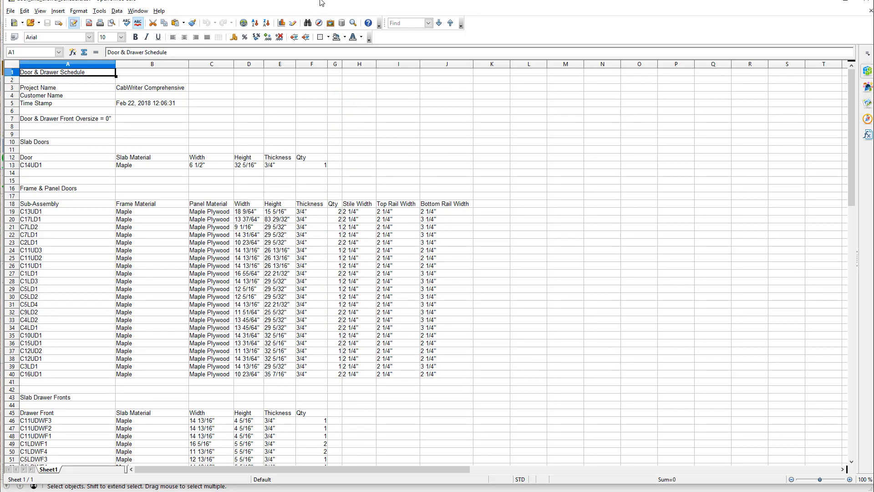
{"action": "left_click_drag", "start_coordinate": [319, 0], "coordinate": [319, 9]}
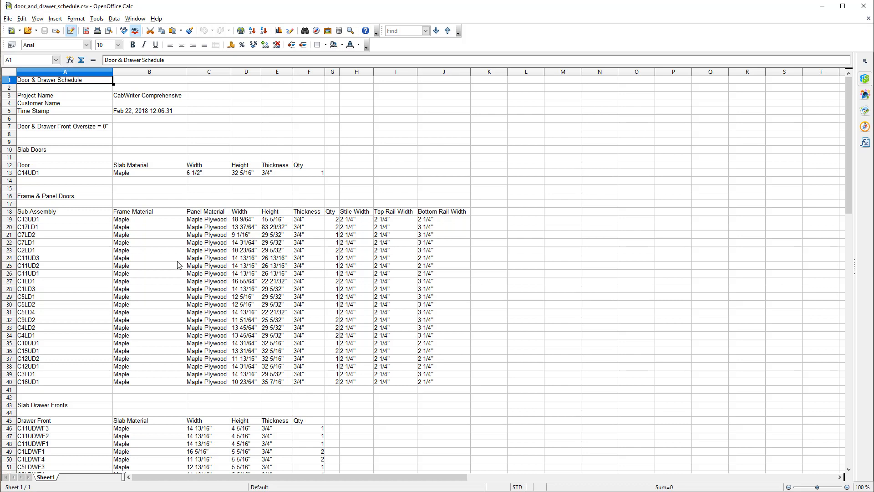
Review the schedule's doors, slab and frame-and-panel drawer fronts, drawer slides and drawer boxes, and close the spreadsheet
{"action": "scroll", "coordinate": [178, 265], "scroll_direction": "down", "scroll_amount": 9}
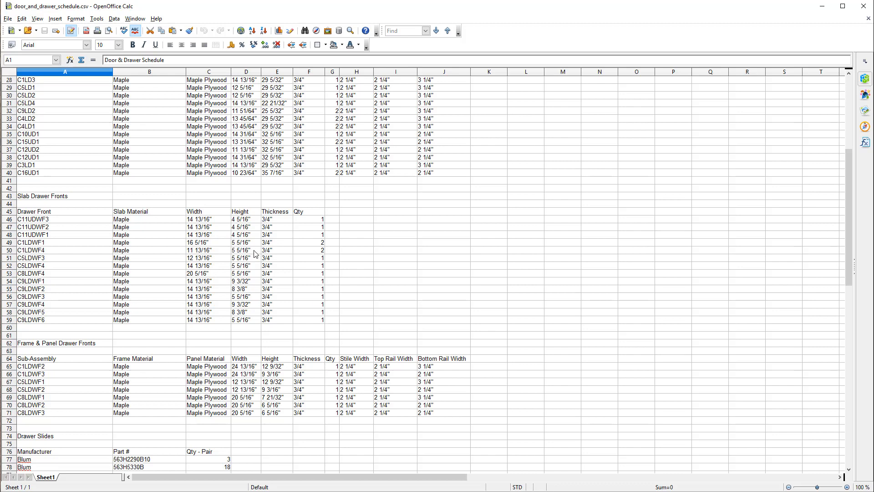
{"action": "scroll", "coordinate": [255, 253], "scroll_direction": "down", "scroll_amount": 3}
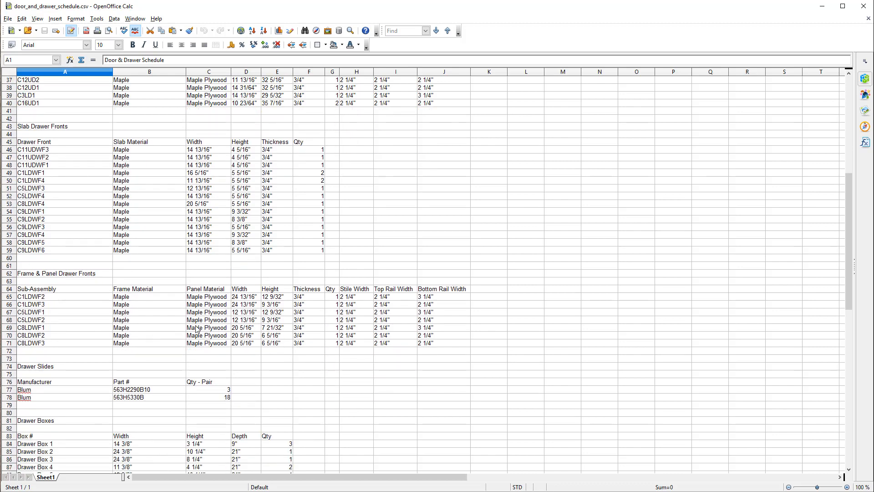
{"action": "scroll", "coordinate": [198, 330], "scroll_direction": "up", "scroll_amount": 5}
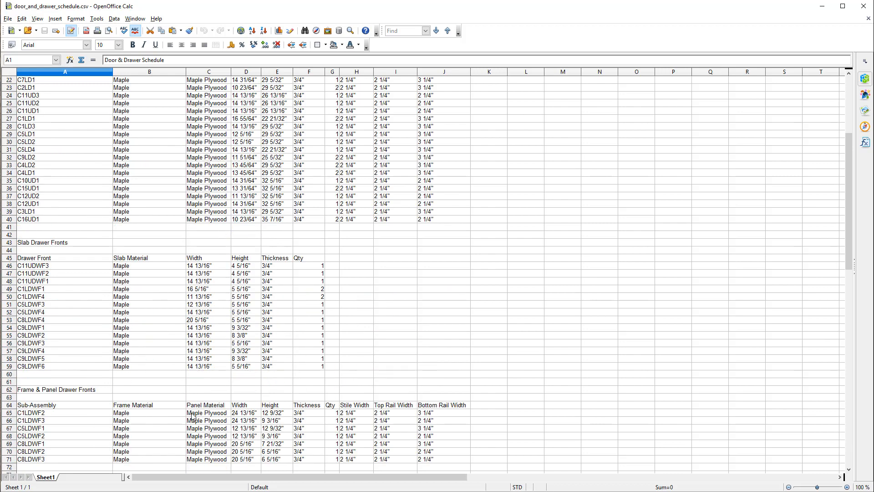
{"action": "scroll", "coordinate": [193, 415], "scroll_direction": "down", "scroll_amount": 5}
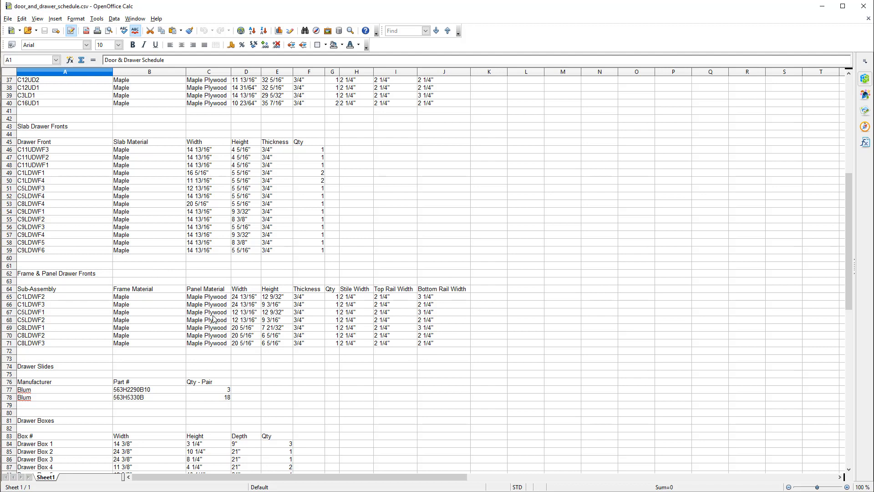
{"action": "scroll", "coordinate": [214, 321], "scroll_direction": "down", "scroll_amount": 2}
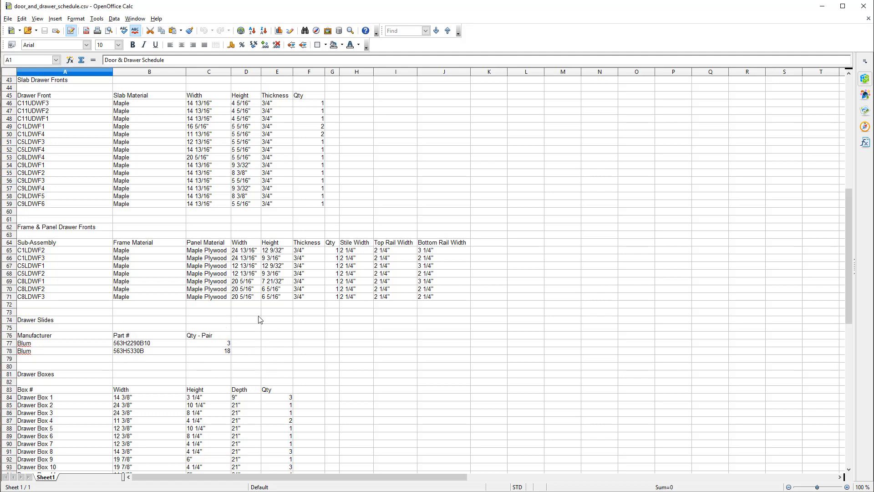
{"action": "scroll", "coordinate": [237, 268], "scroll_direction": "down", "scroll_amount": 5}
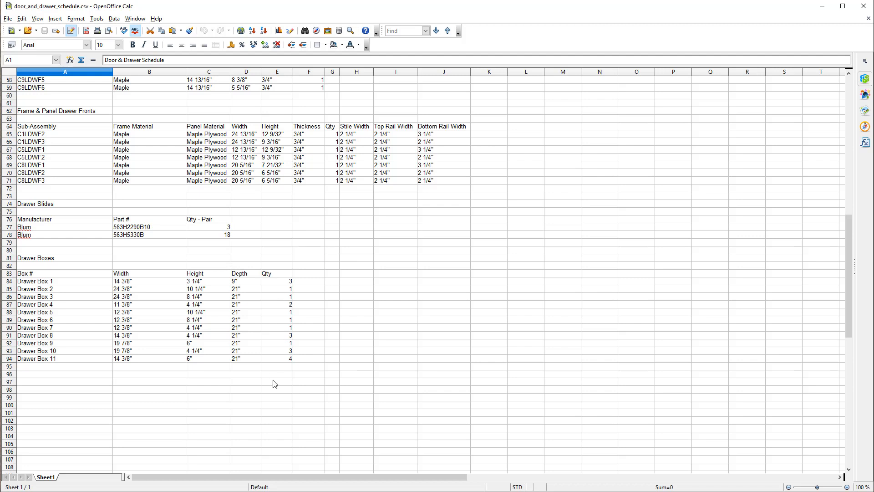
{"action": "scroll", "coordinate": [359, 335], "scroll_direction": "down", "scroll_amount": 2}
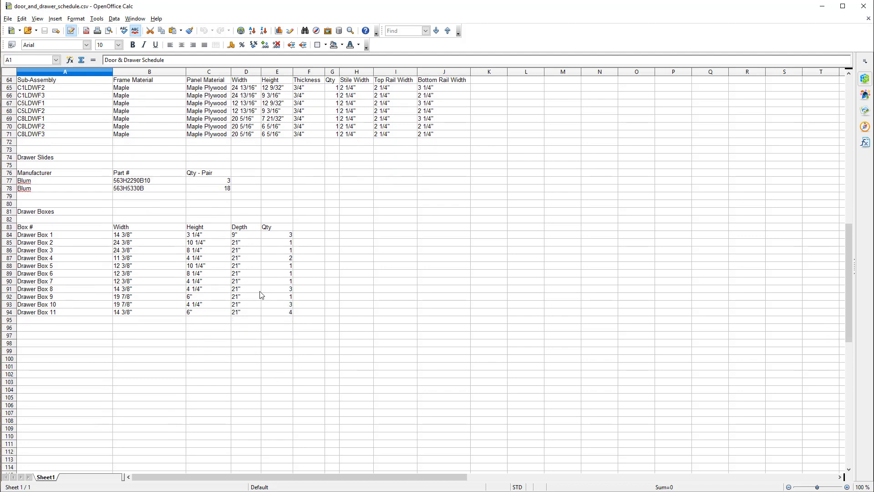
{"action": "scroll", "coordinate": [262, 295], "scroll_direction": "up", "scroll_amount": 6}
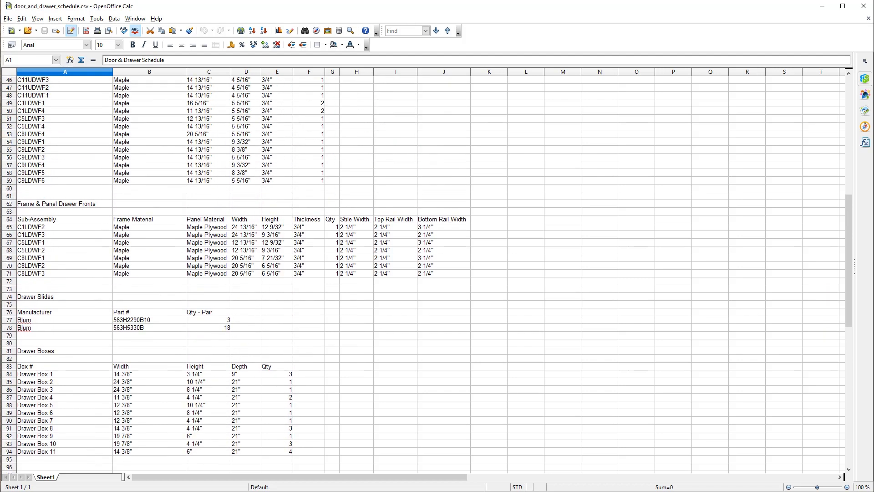
{"action": "left_click", "coordinate": [865, 10]}
Open CabWriter Comprehensive.csv in OpenOffice Calc from the project folder, accepting the text import settings
{"action": "left_click", "coordinate": [328, 180]}
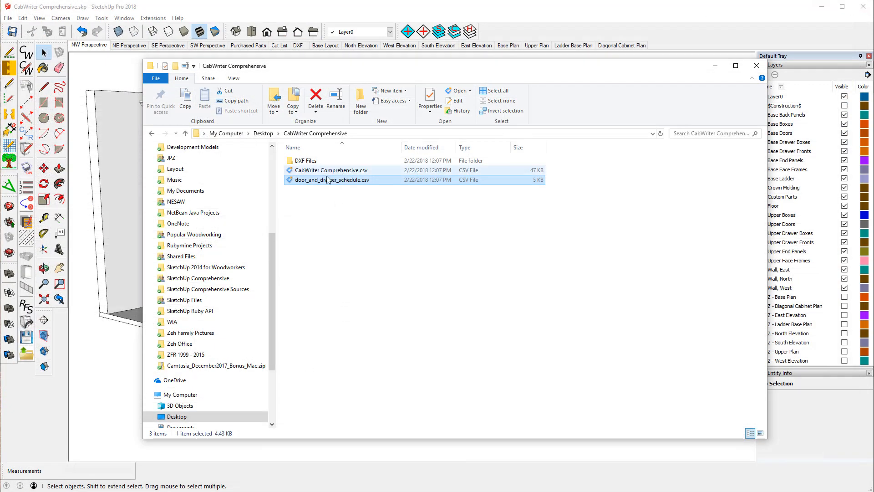
{"action": "left_click", "coordinate": [304, 172]}
{"action": "right_click", "coordinate": [304, 173]}
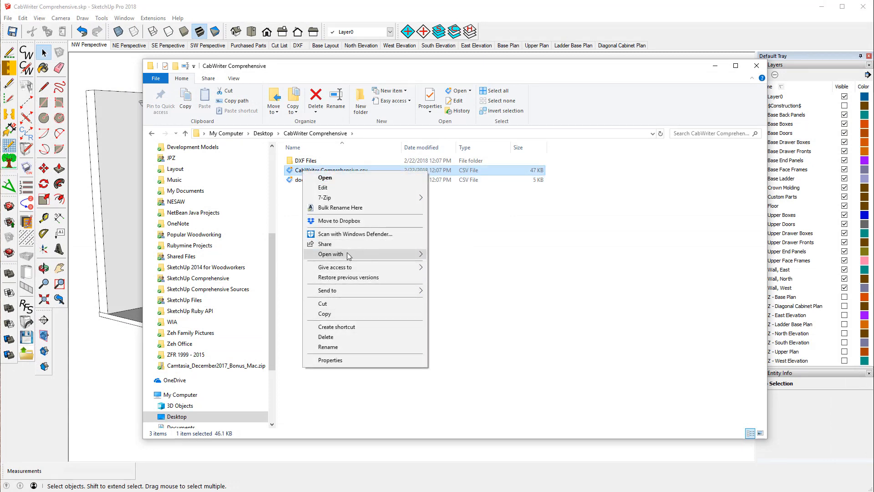
{"action": "mouse_move", "coordinate": [358, 255]}
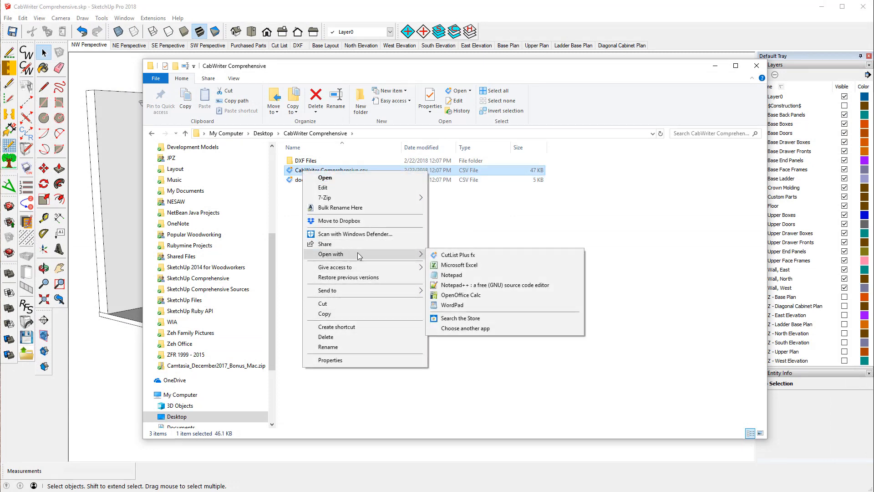
{"action": "left_click", "coordinate": [452, 296]}
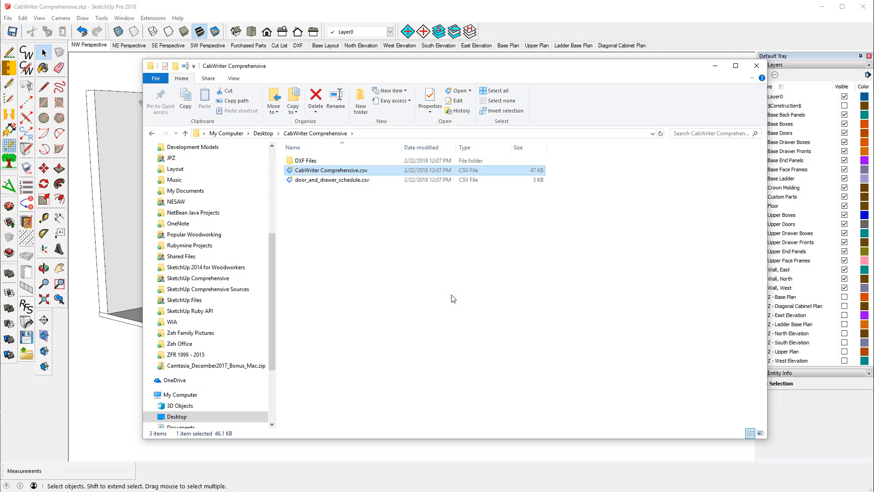
{"action": "left_click", "coordinate": [557, 125]}
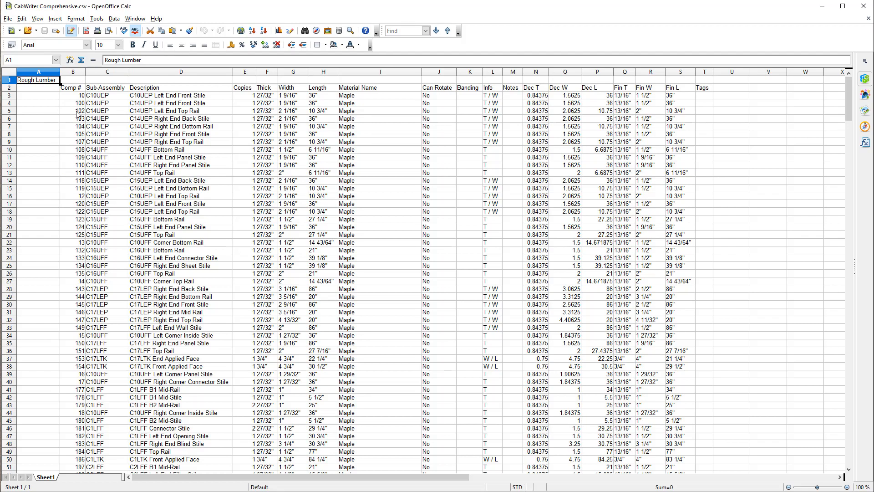
Examine the cut list's Rough Lumber and Sheet Good sections through to the last row, and close the spreadsheet
{"action": "scroll", "coordinate": [249, 219], "scroll_direction": "down", "scroll_amount": 20}
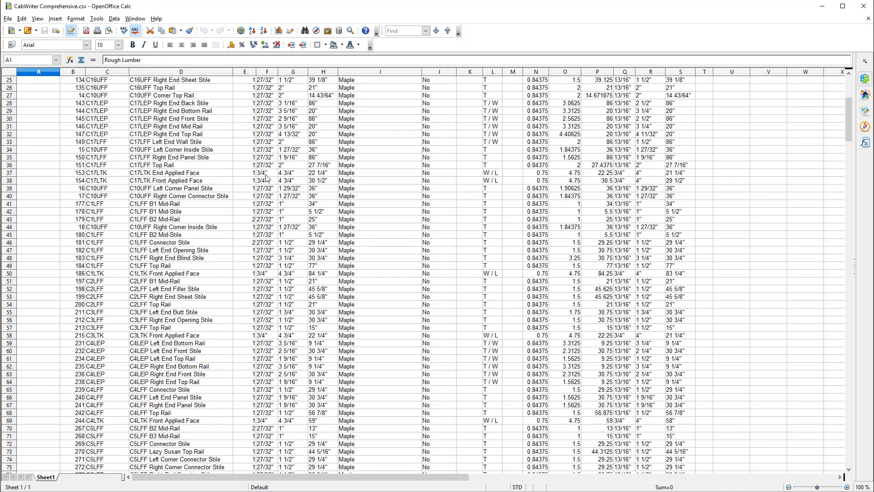
{"action": "scroll", "coordinate": [266, 173], "scroll_direction": "down", "scroll_amount": 20}
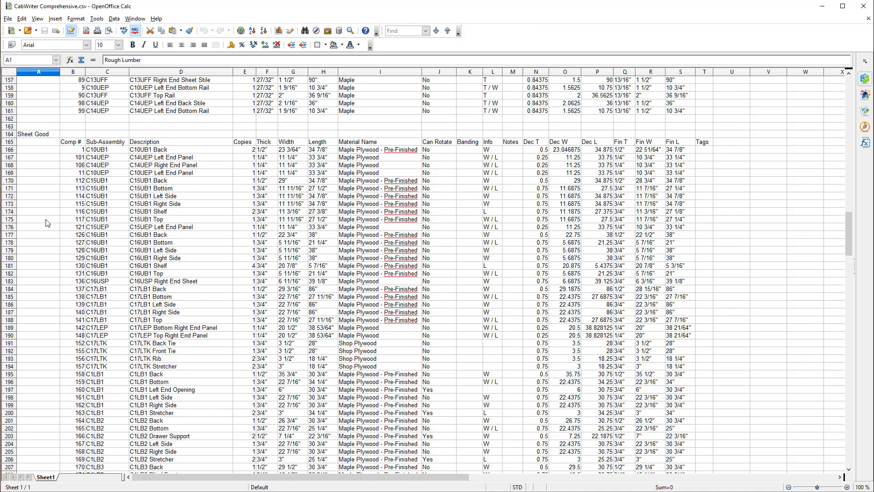
{"action": "scroll", "coordinate": [318, 179], "scroll_direction": "down", "scroll_amount": 18}
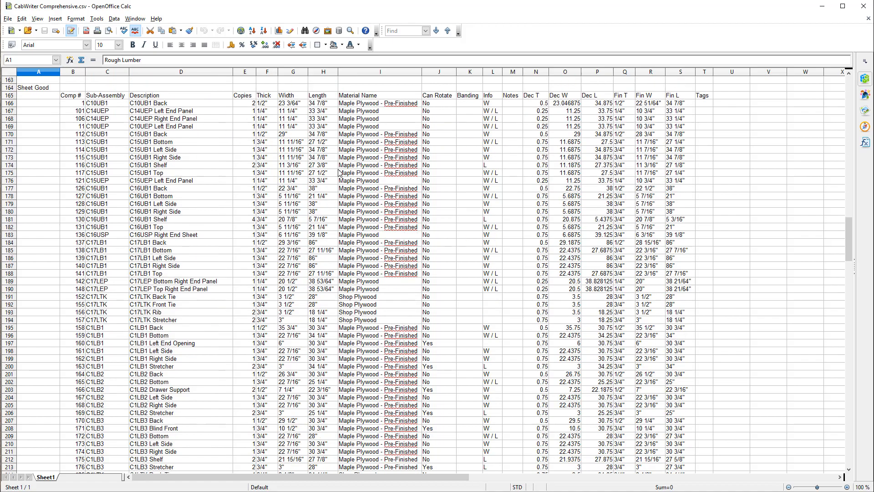
{"action": "scroll", "coordinate": [318, 179], "scroll_direction": "down", "scroll_amount": 20}
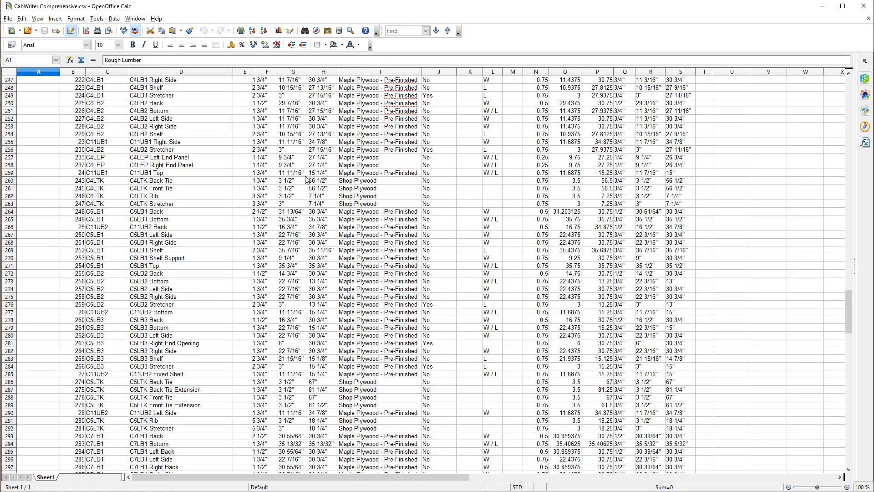
{"action": "scroll", "coordinate": [225, 219], "scroll_direction": "down", "scroll_amount": 20}
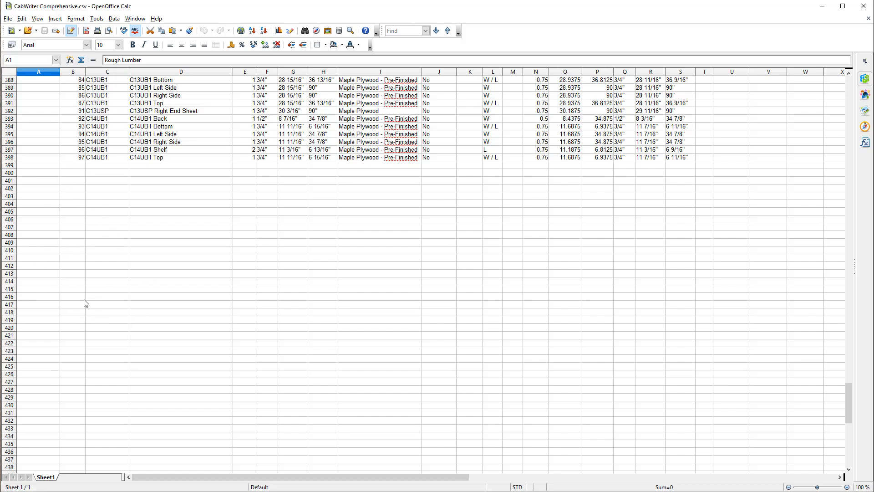
{"action": "scroll", "coordinate": [146, 295], "scroll_direction": "up", "scroll_amount": 20}
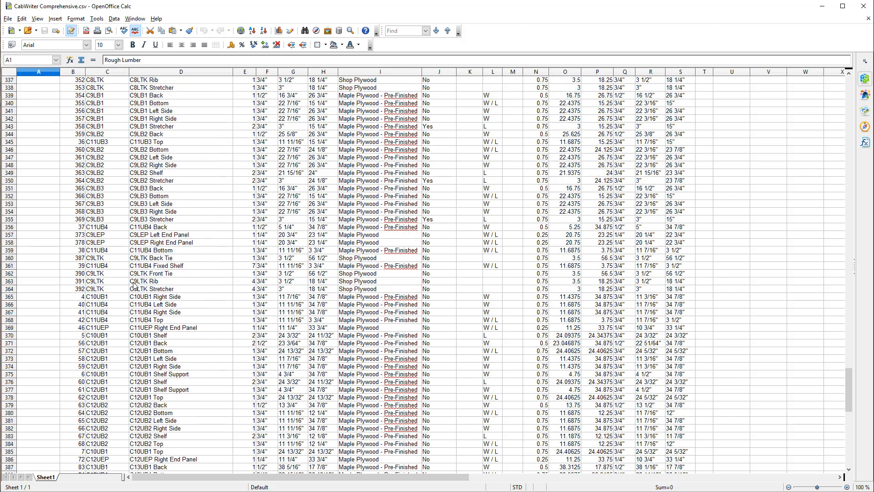
{"action": "scroll", "coordinate": [132, 275], "scroll_direction": "up", "scroll_amount": 14}
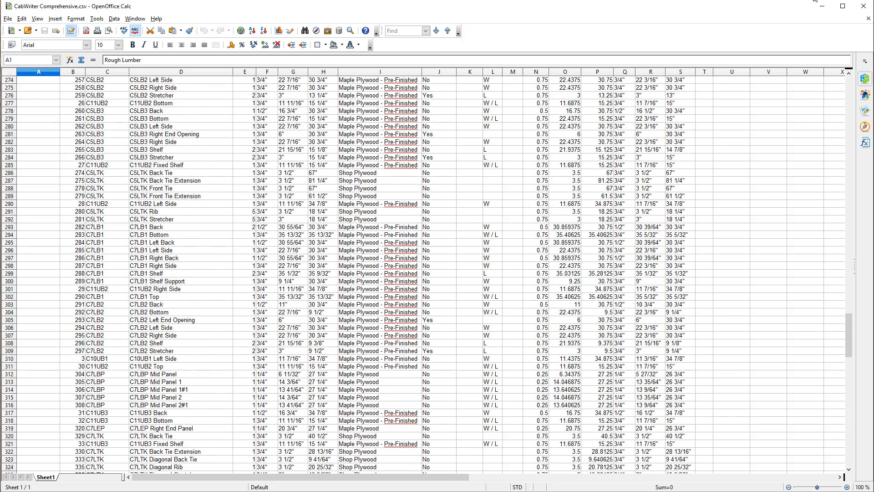
{"action": "left_click", "coordinate": [864, 6]}
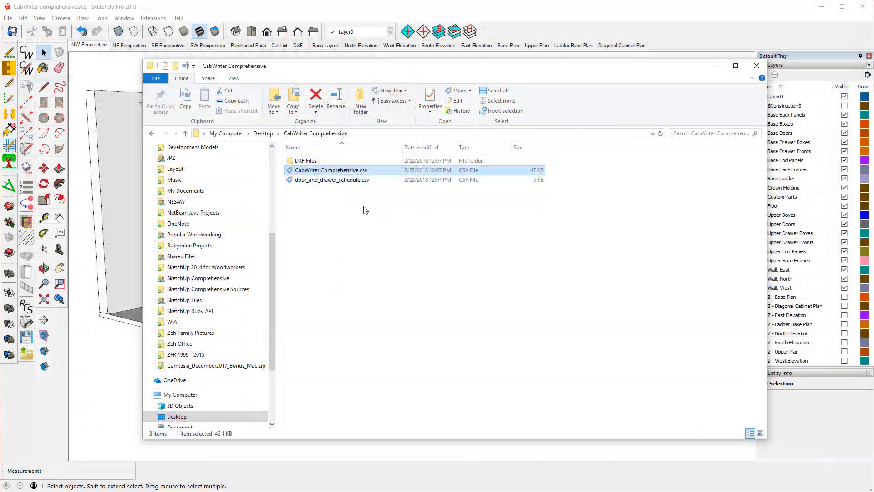
Open the DXF Files folder, and switch to Cut2D Pro with its window resized and repositioned fully on screen
{"action": "double_click", "coordinate": [298, 162]}
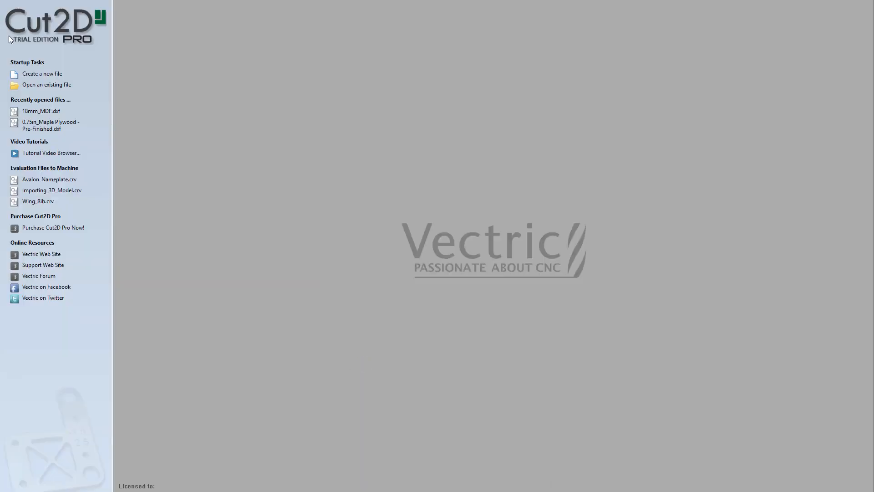
{"action": "key", "text": "alt+space"}
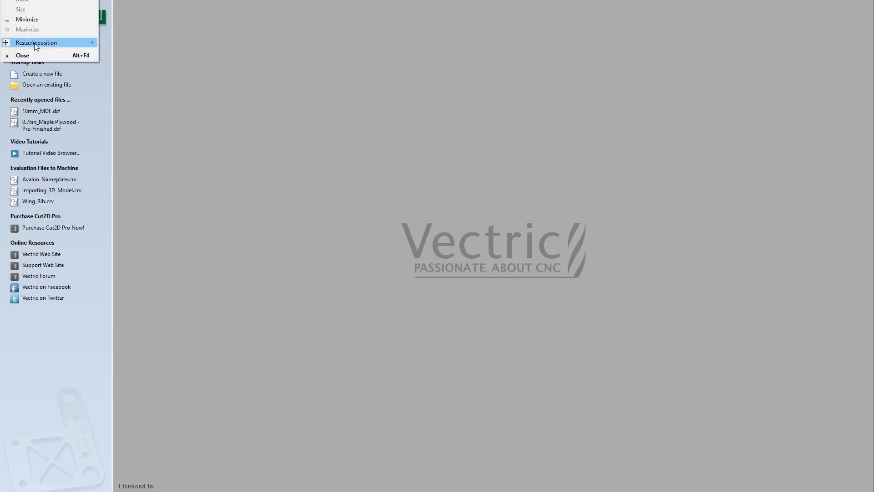
{"action": "mouse_move", "coordinate": [59, 44]}
{"action": "left_click", "coordinate": [105, 44]}
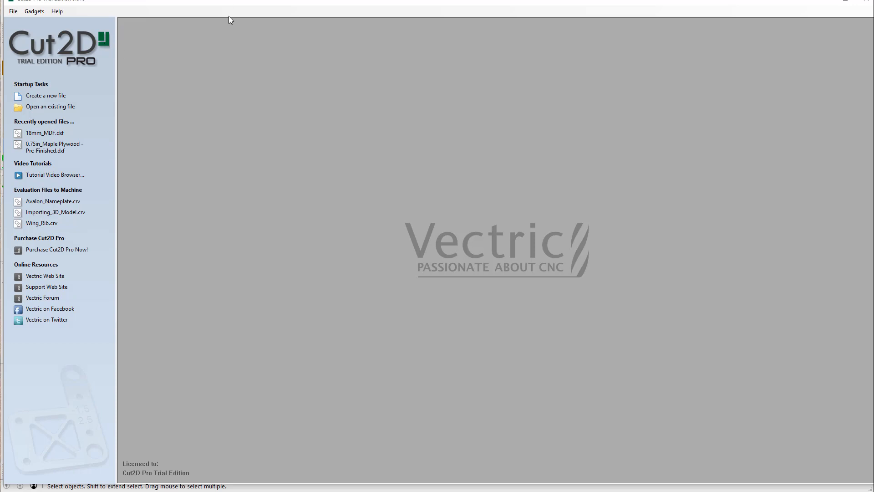
{"action": "left_click_drag", "start_coordinate": [218, 4], "coordinate": [211, 8]}
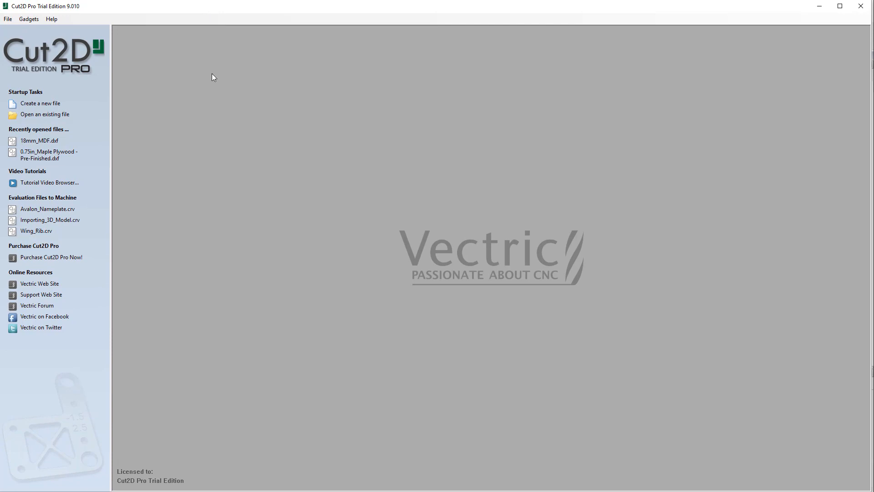
Create a new single-sided job 96 inches wide, 48 inches high and 0.75 inches thick, accepting the remaining job settings
{"action": "left_click", "coordinate": [9, 20]}
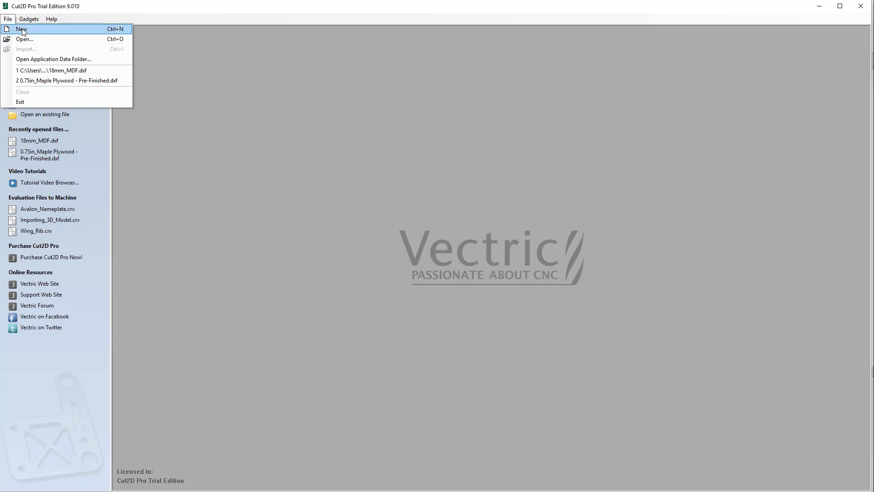
{"action": "left_click", "coordinate": [21, 30]}
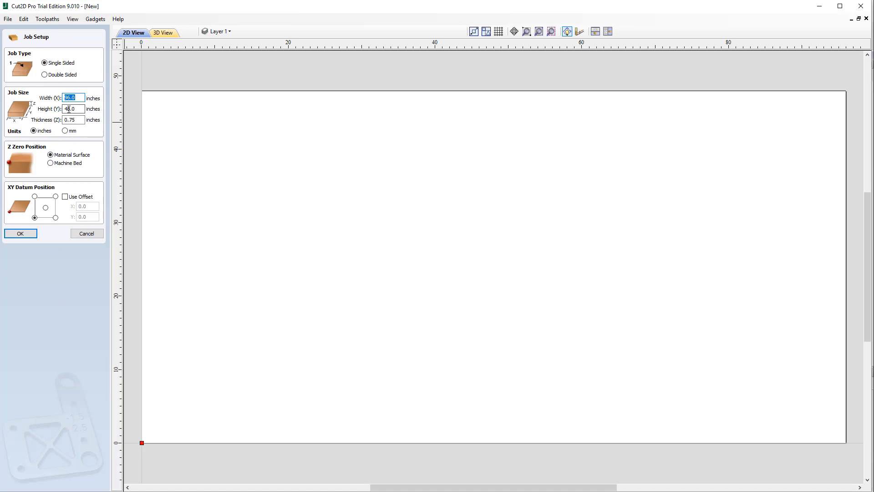
{"action": "left_click", "coordinate": [15, 235]}
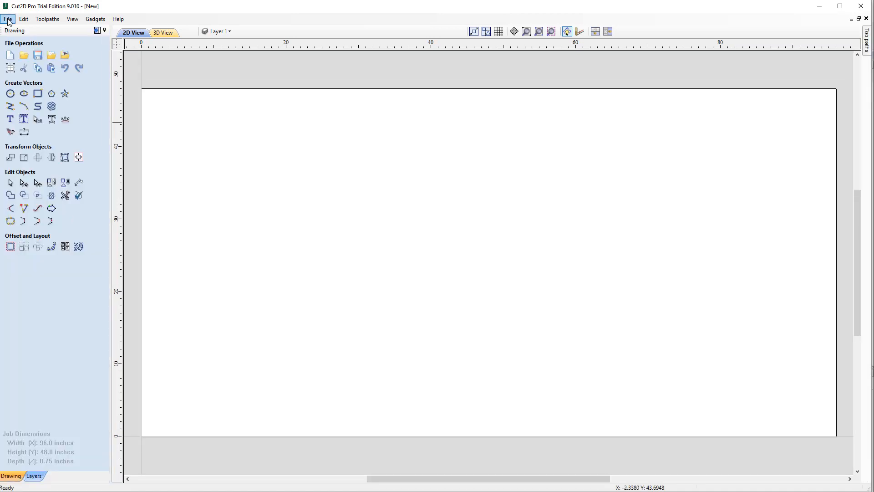
Import the vectors from 0.75in_Maple Plywood - Pre-Finished.dxf in the DXF Files folder into the job
{"action": "left_click", "coordinate": [8, 19]}
{"action": "mouse_move", "coordinate": [50, 125]}
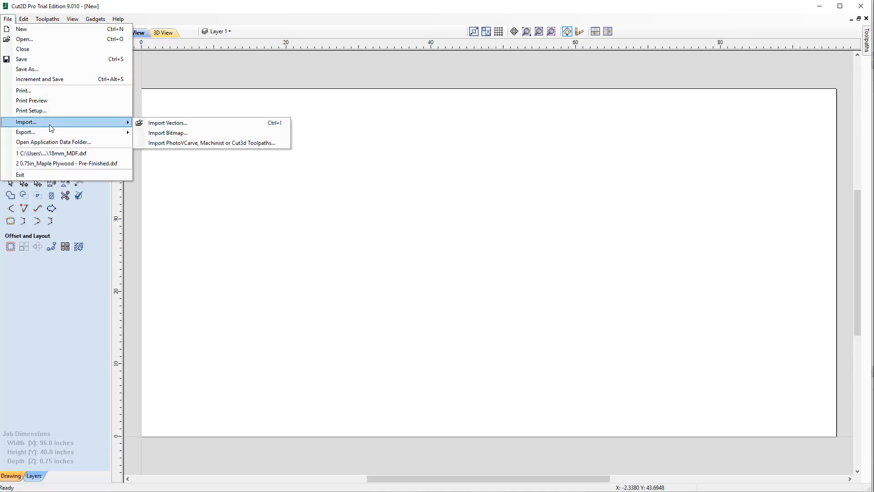
{"action": "left_click", "coordinate": [152, 128]}
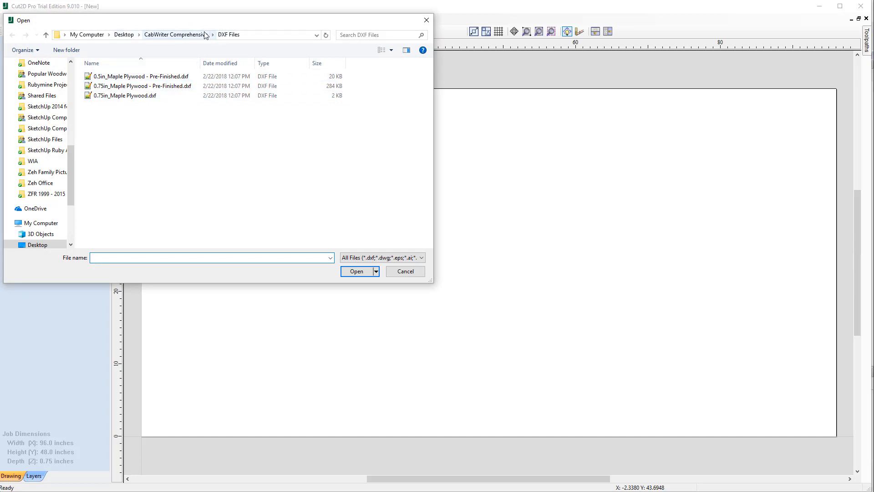
{"action": "left_click", "coordinate": [126, 88]}
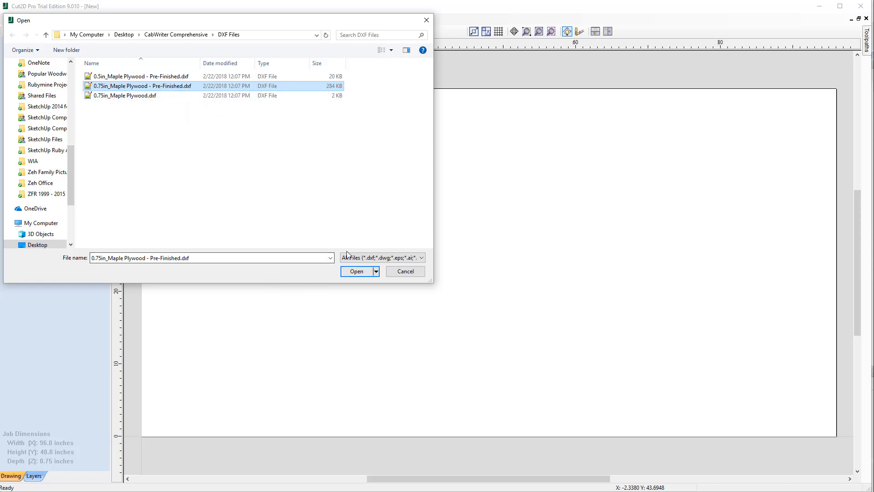
{"action": "left_click", "coordinate": [357, 272]}
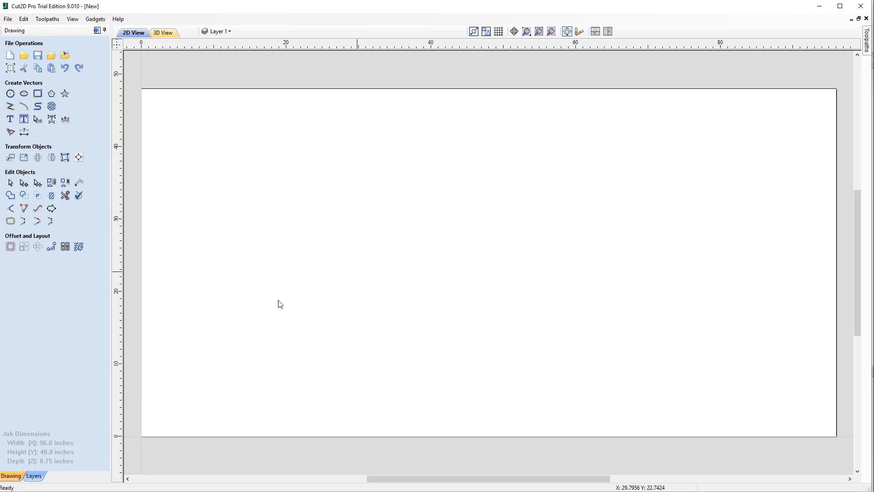
{"action": "key", "text": "ctrl+v"}
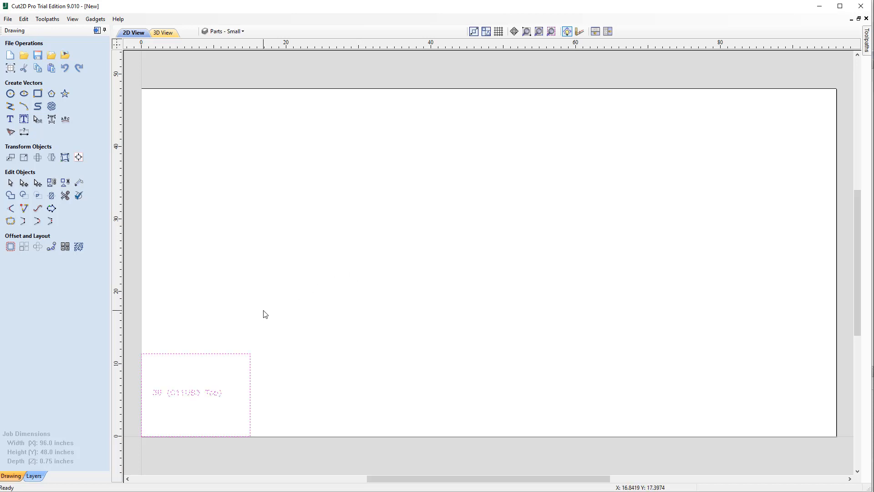
Preview nesting the imported parts along X with a 1.0 inch tool diameter and 0.25 inch clearance and border gap, and survey the sheets
{"action": "left_click", "coordinate": [77, 249]}
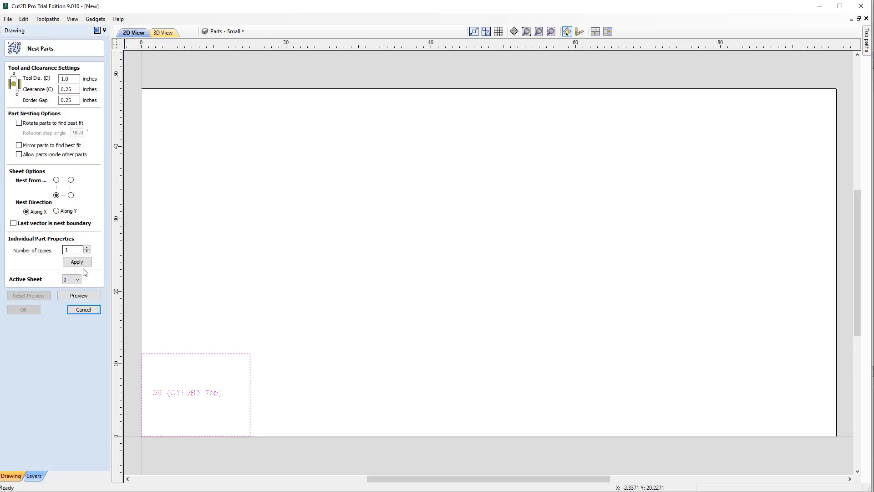
{"action": "left_click", "coordinate": [79, 296]}
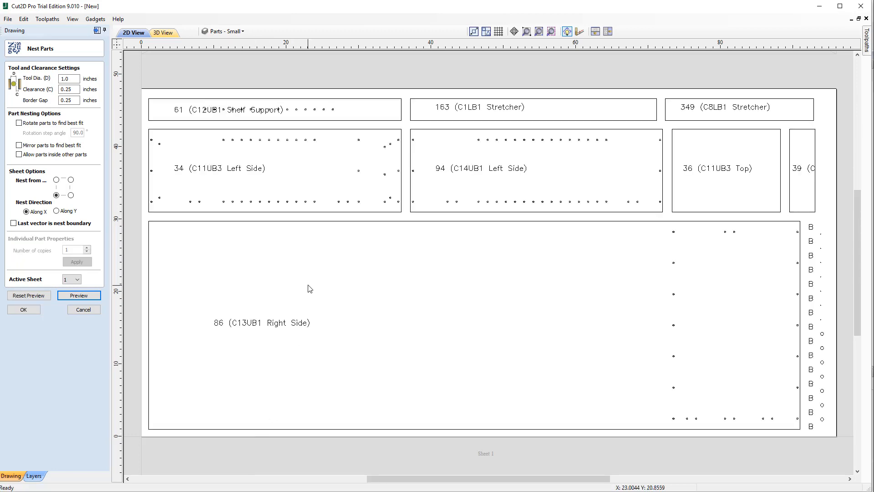
{"action": "scroll", "coordinate": [310, 289], "scroll_direction": "down", "scroll_amount": 6}
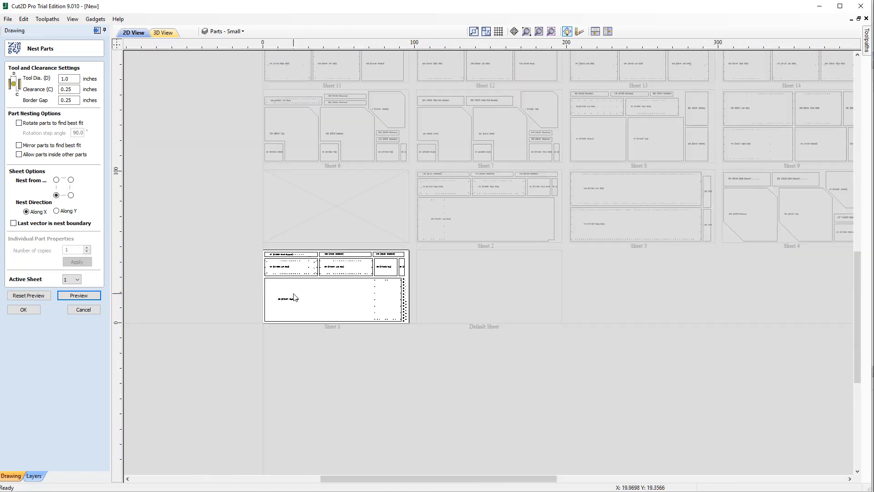
{"action": "scroll", "coordinate": [295, 298], "scroll_direction": "down", "scroll_amount": 2}
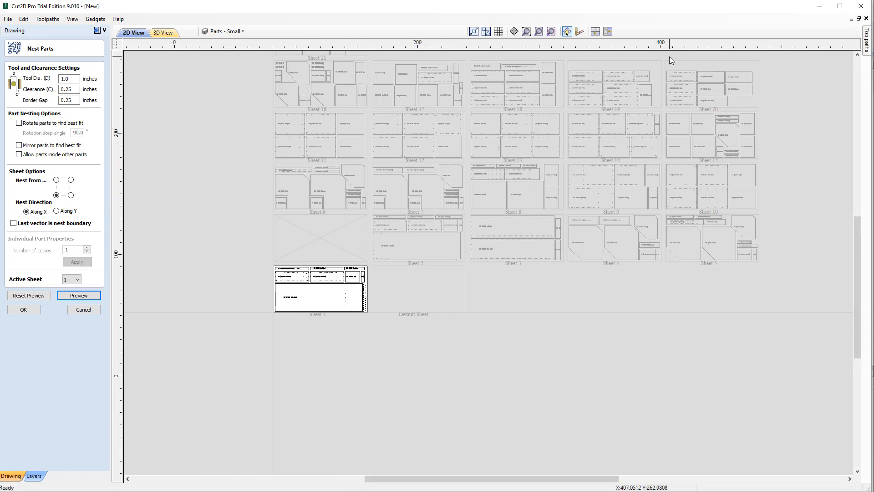
{"action": "scroll", "coordinate": [669, 57], "scroll_direction": "up", "scroll_amount": 2}
{"action": "scroll", "coordinate": [670, 56], "scroll_direction": "down", "scroll_amount": 1}
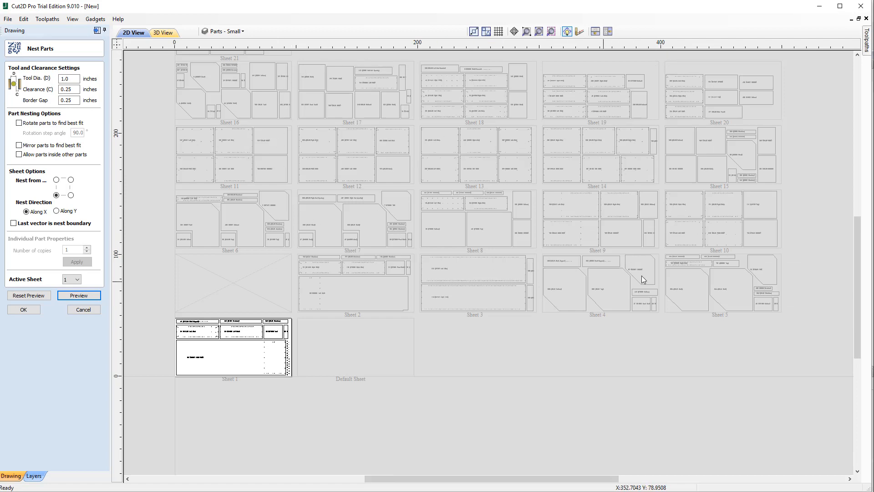
Make sheet 18 the active sheet and examine its nested parts, labels and drilled holes up close
{"action": "left_click", "coordinate": [460, 96]}
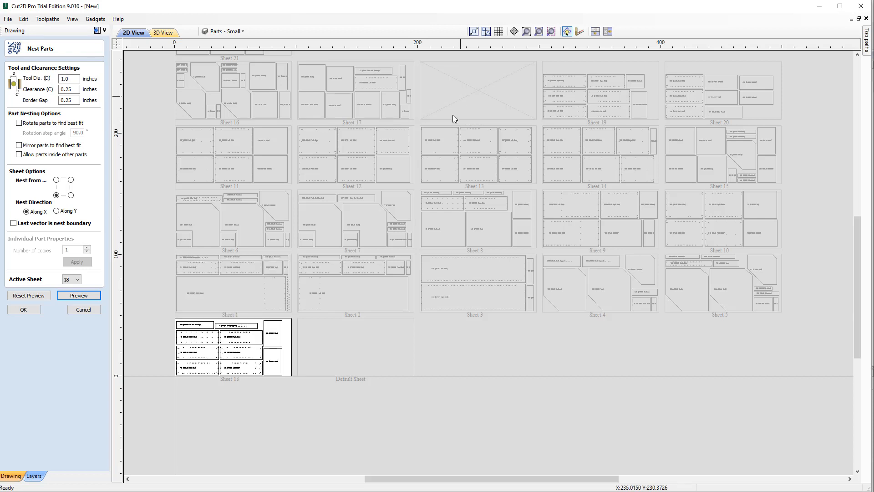
{"action": "scroll", "coordinate": [212, 355], "scroll_direction": "up", "scroll_amount": 3}
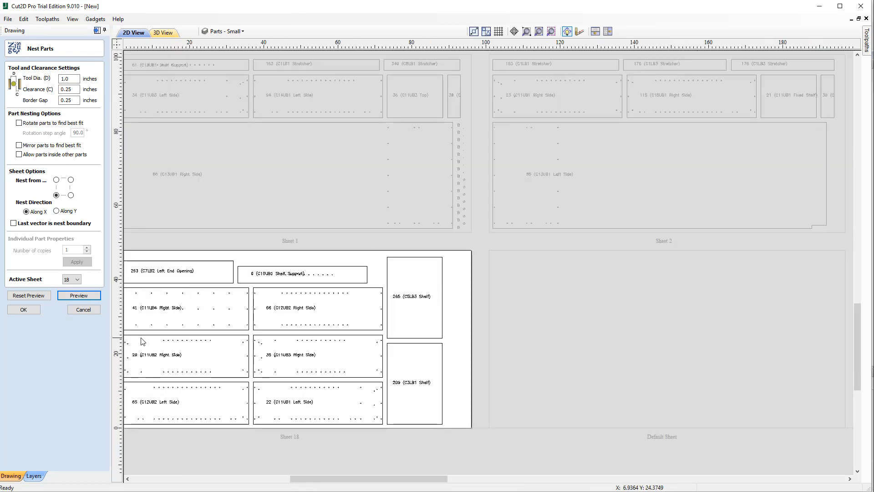
{"action": "scroll", "coordinate": [572, 355], "scroll_direction": "down", "scroll_amount": 2}
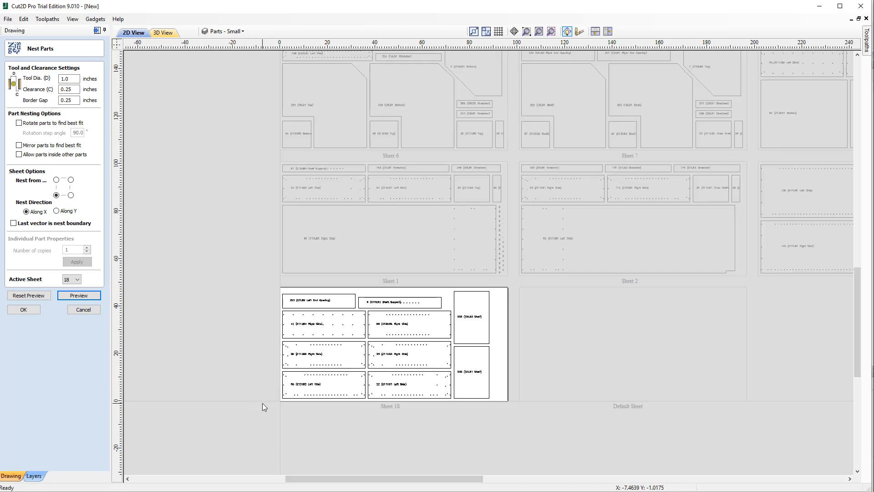
{"action": "scroll", "coordinate": [262, 403], "scroll_direction": "up", "scroll_amount": 2}
{"action": "scroll", "coordinate": [262, 403], "scroll_direction": "up", "scroll_amount": 1}
{"action": "scroll", "coordinate": [263, 403], "scroll_direction": "down", "scroll_amount": 1}
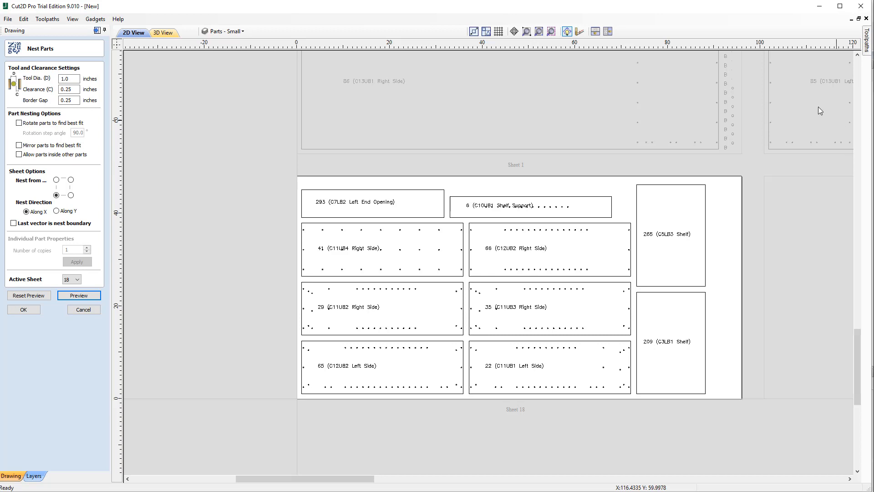
Close Cut2D Pro without saving the job, and close the DXF Files folder to return to the SketchUp kitchen model
{"action": "left_click", "coordinate": [864, 7]}
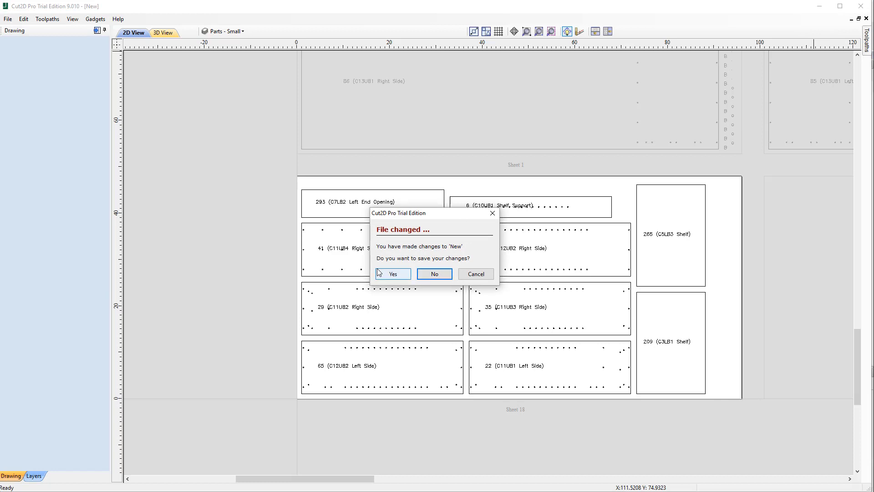
{"action": "left_click", "coordinate": [436, 274]}
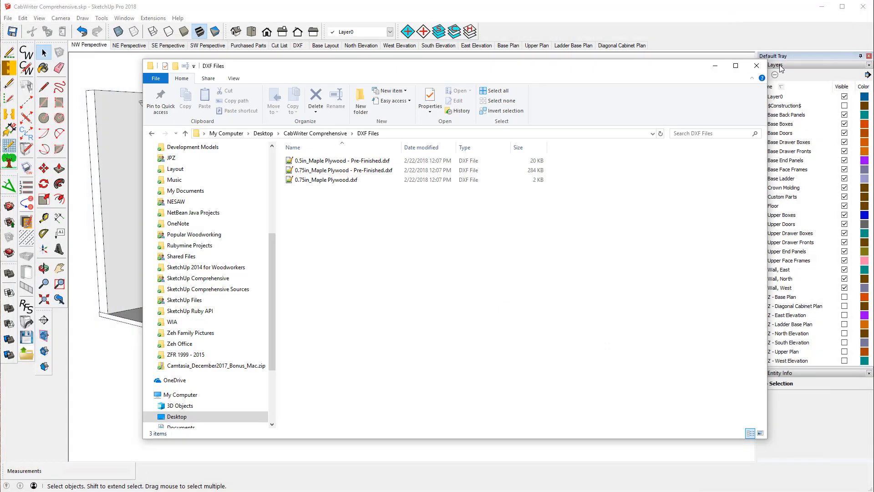
{"action": "left_click", "coordinate": [758, 66]}
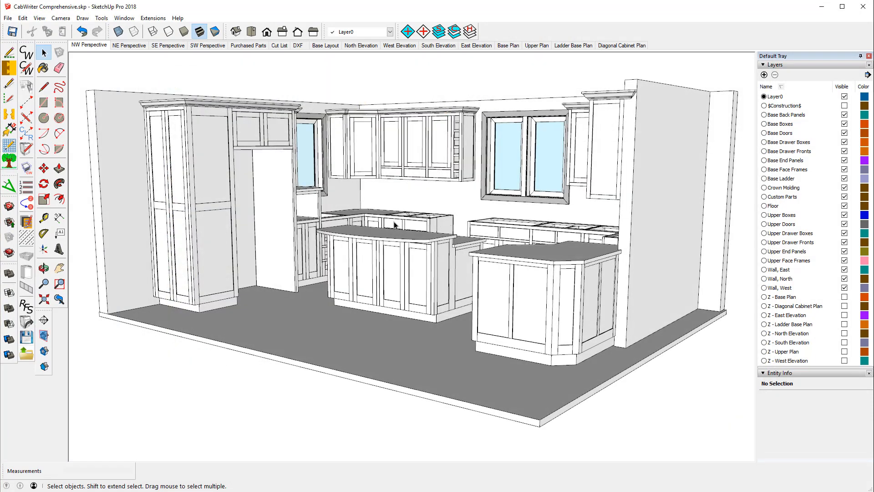